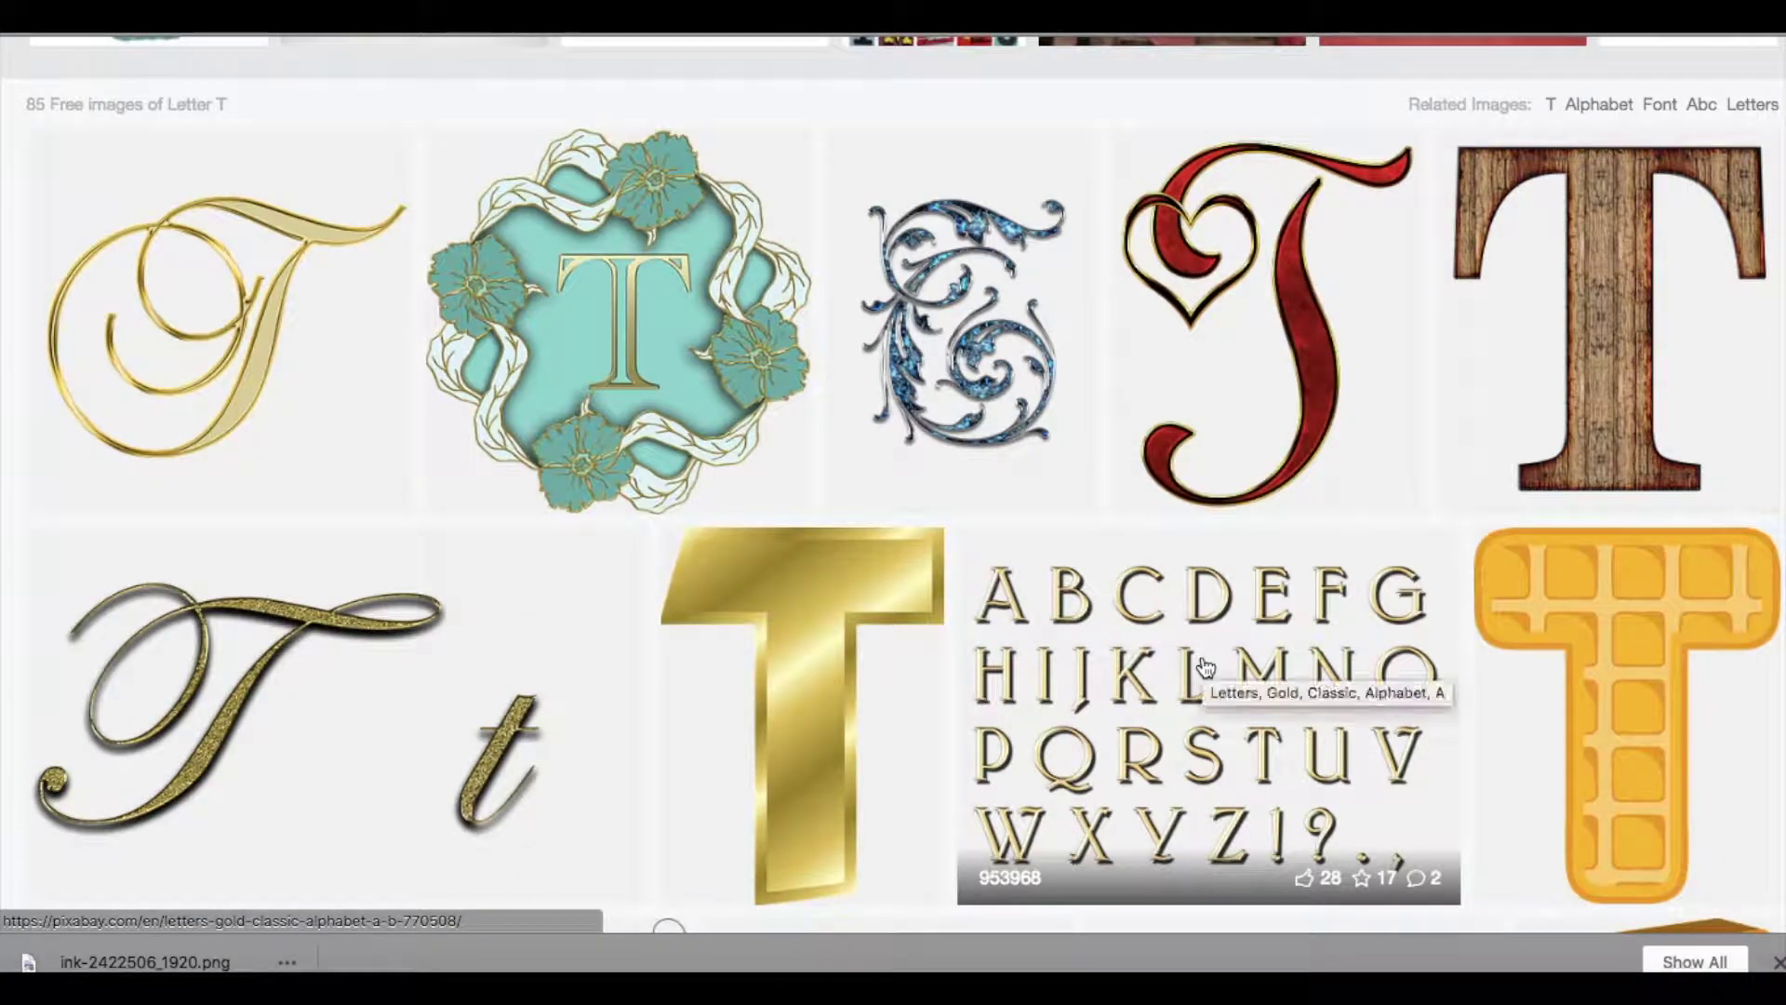
# Step: Look through the free Letter T images on Pixabay, and choose the round black Twitter icon from the free Iconfinder results
pyautogui.scroll(-10, 1205, 666)
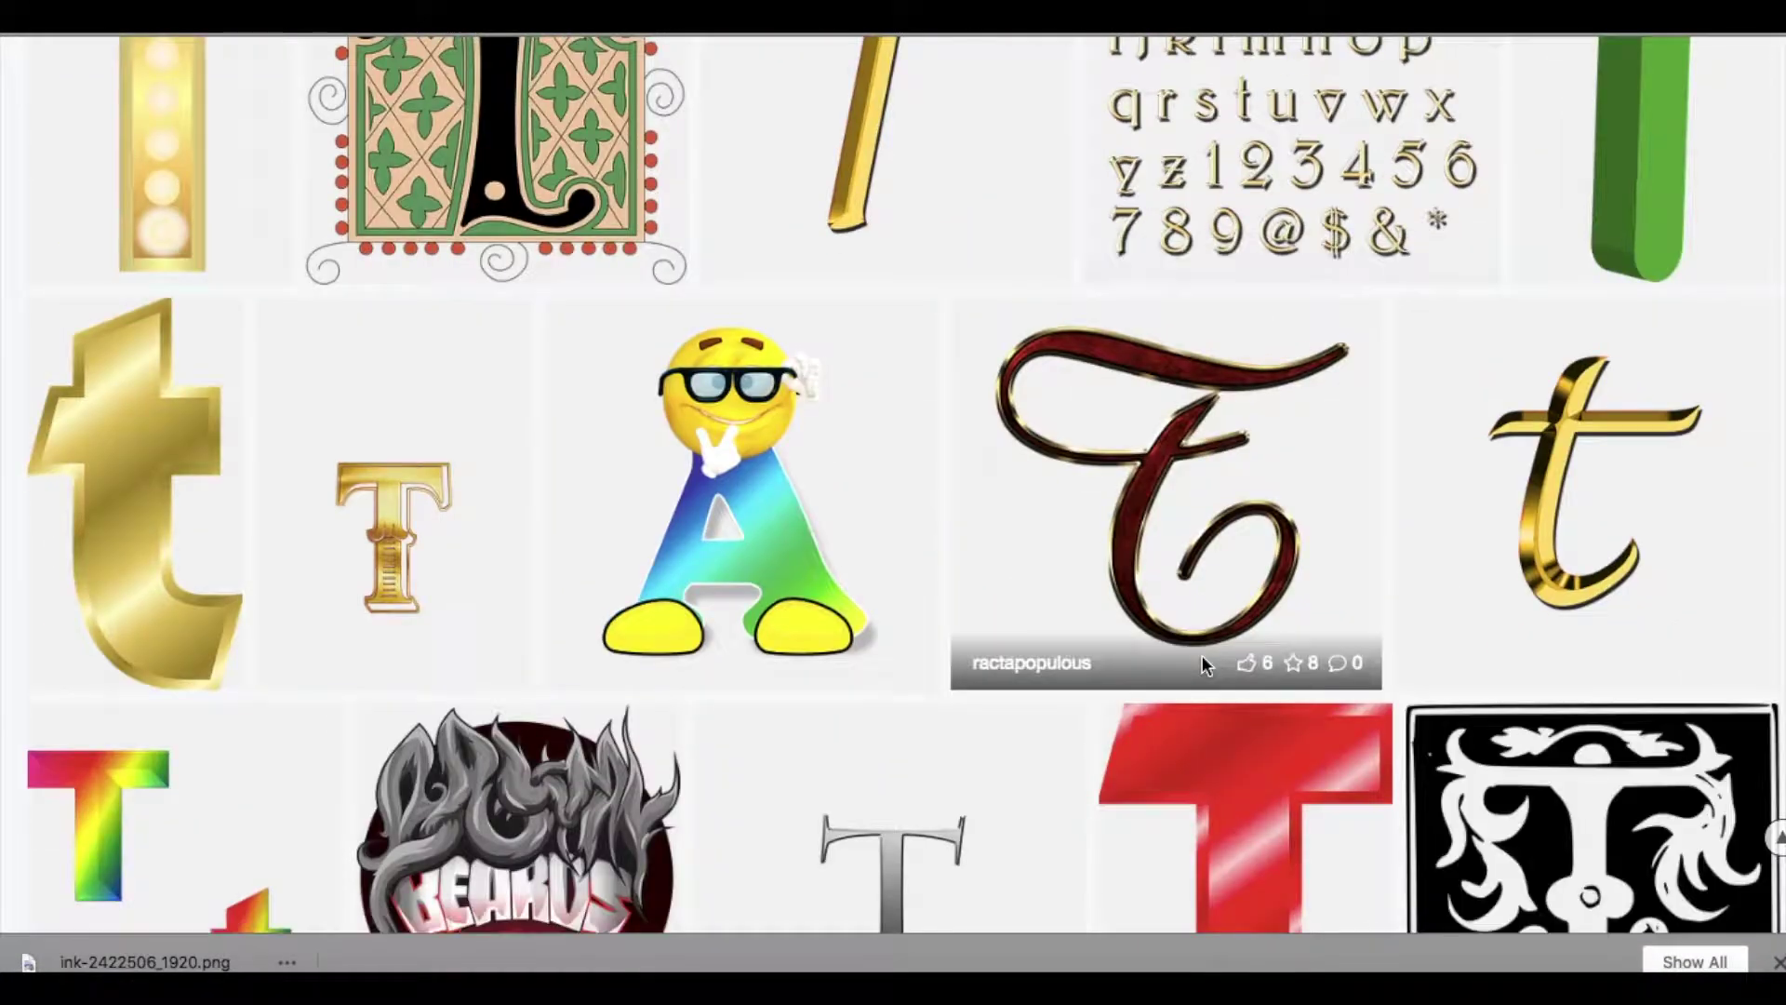
pyautogui.scroll(-7, 1202, 655)
pyautogui.scroll(17, 1202, 655)
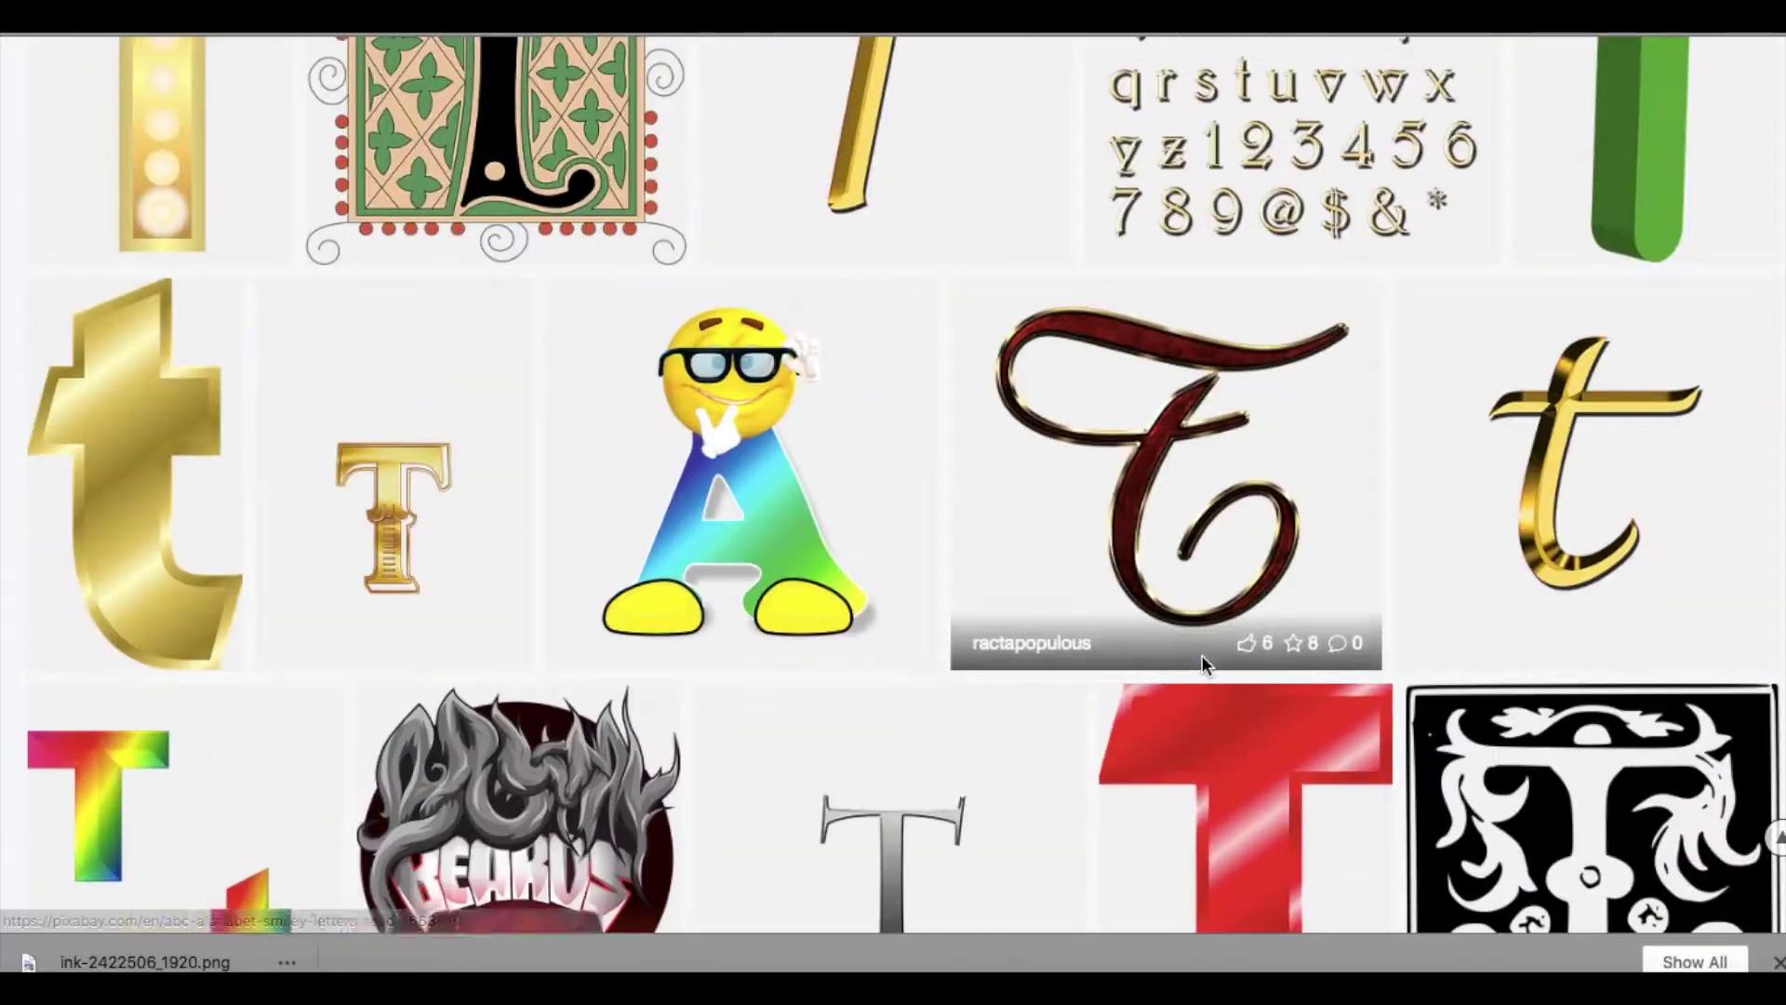
pyautogui.scroll(3, 1202, 667)
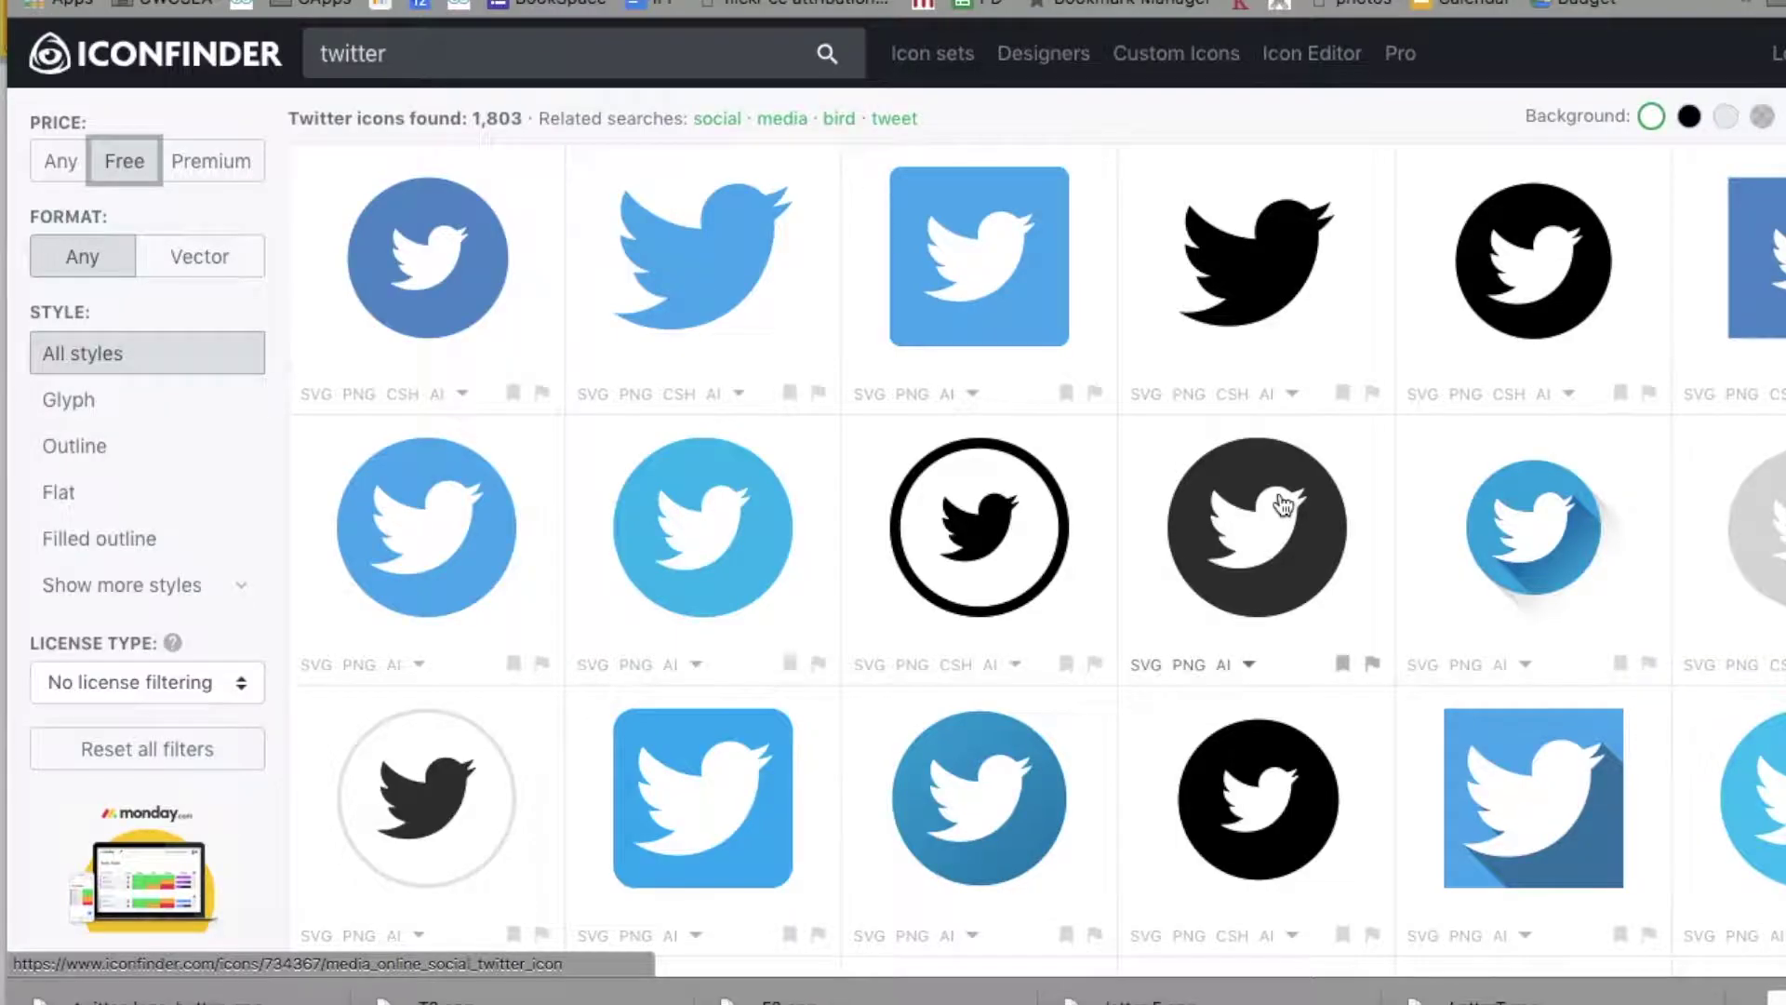
pyautogui.click(1557, 242)
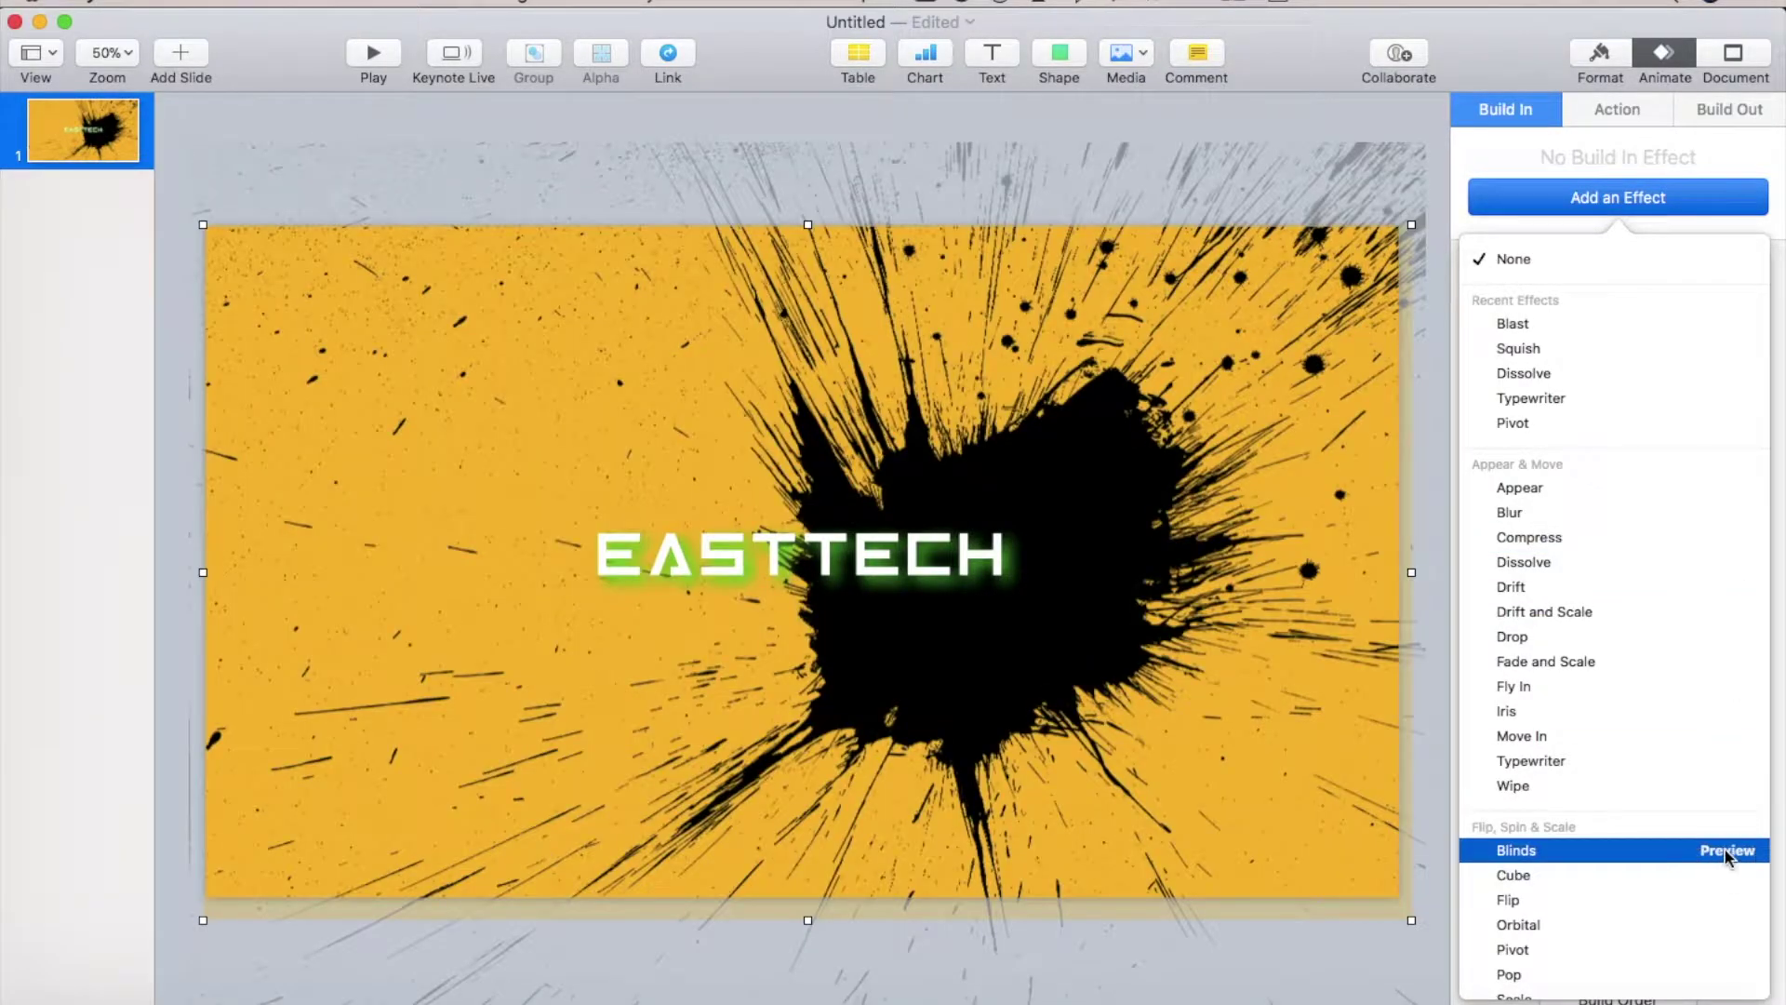
# Step: In Keynote, preview the Confetti build-in effect and apply it to the yellow background image with the Gravity direction
pyautogui.scroll(-5, 1707, 861)
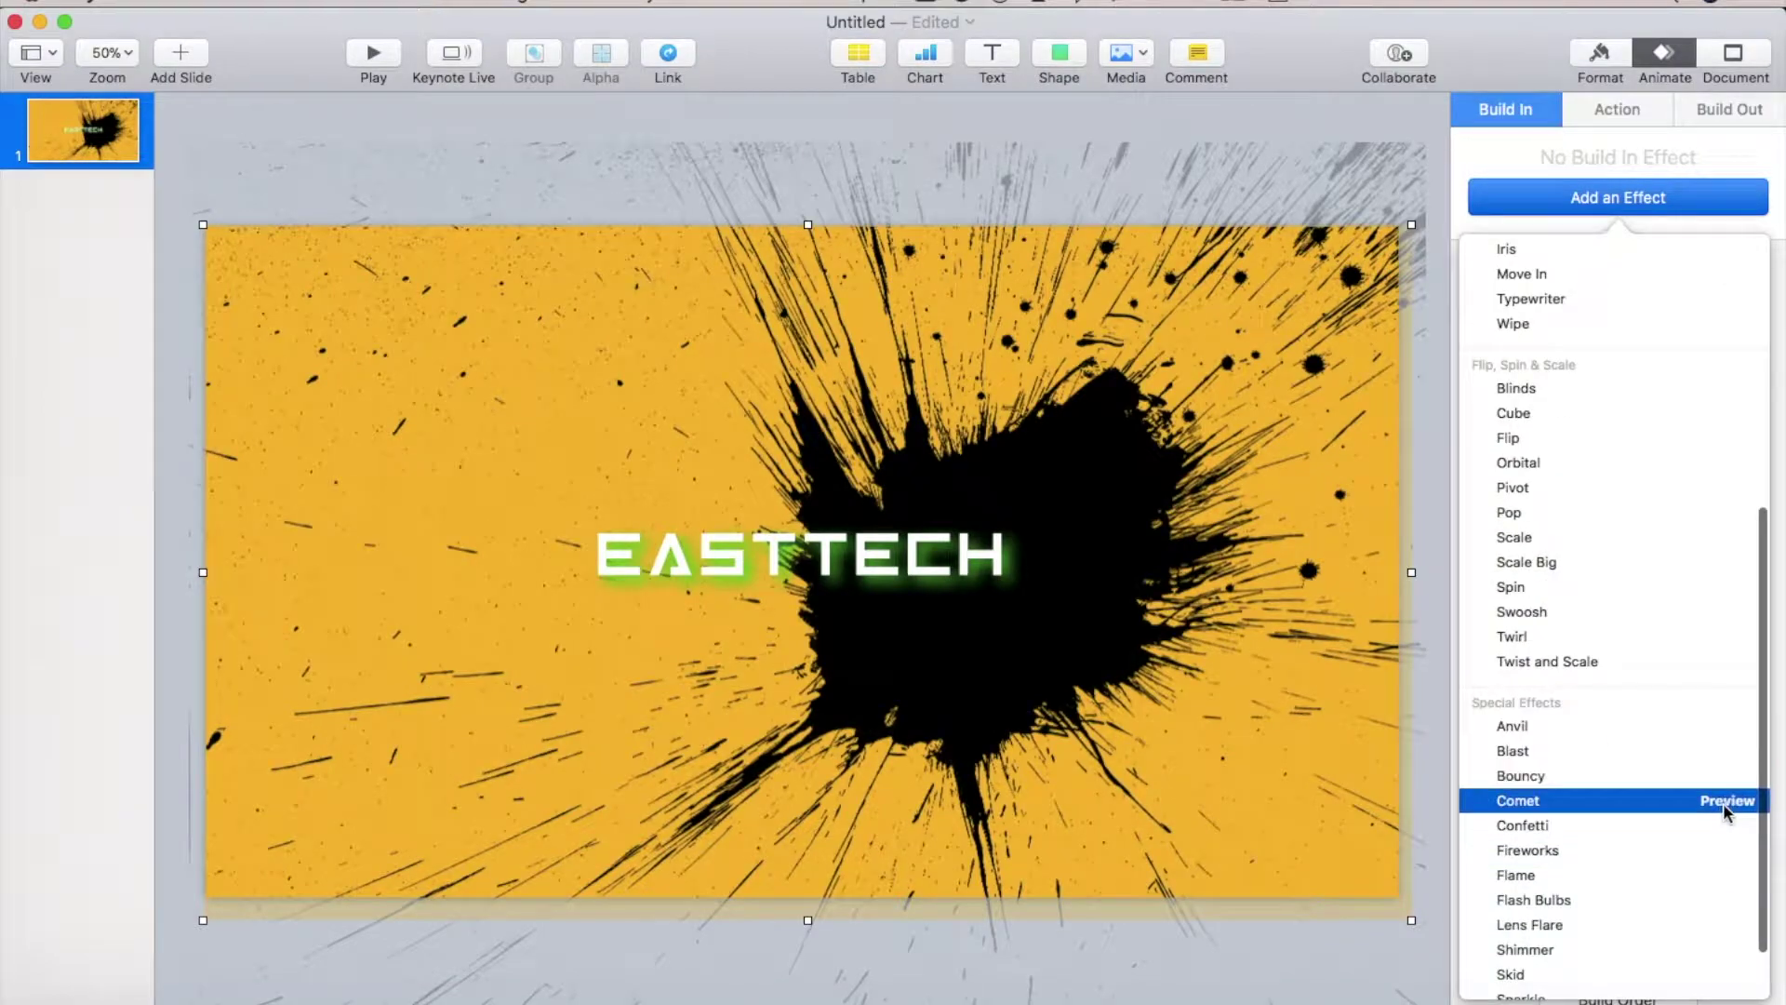
pyautogui.click(1743, 824)
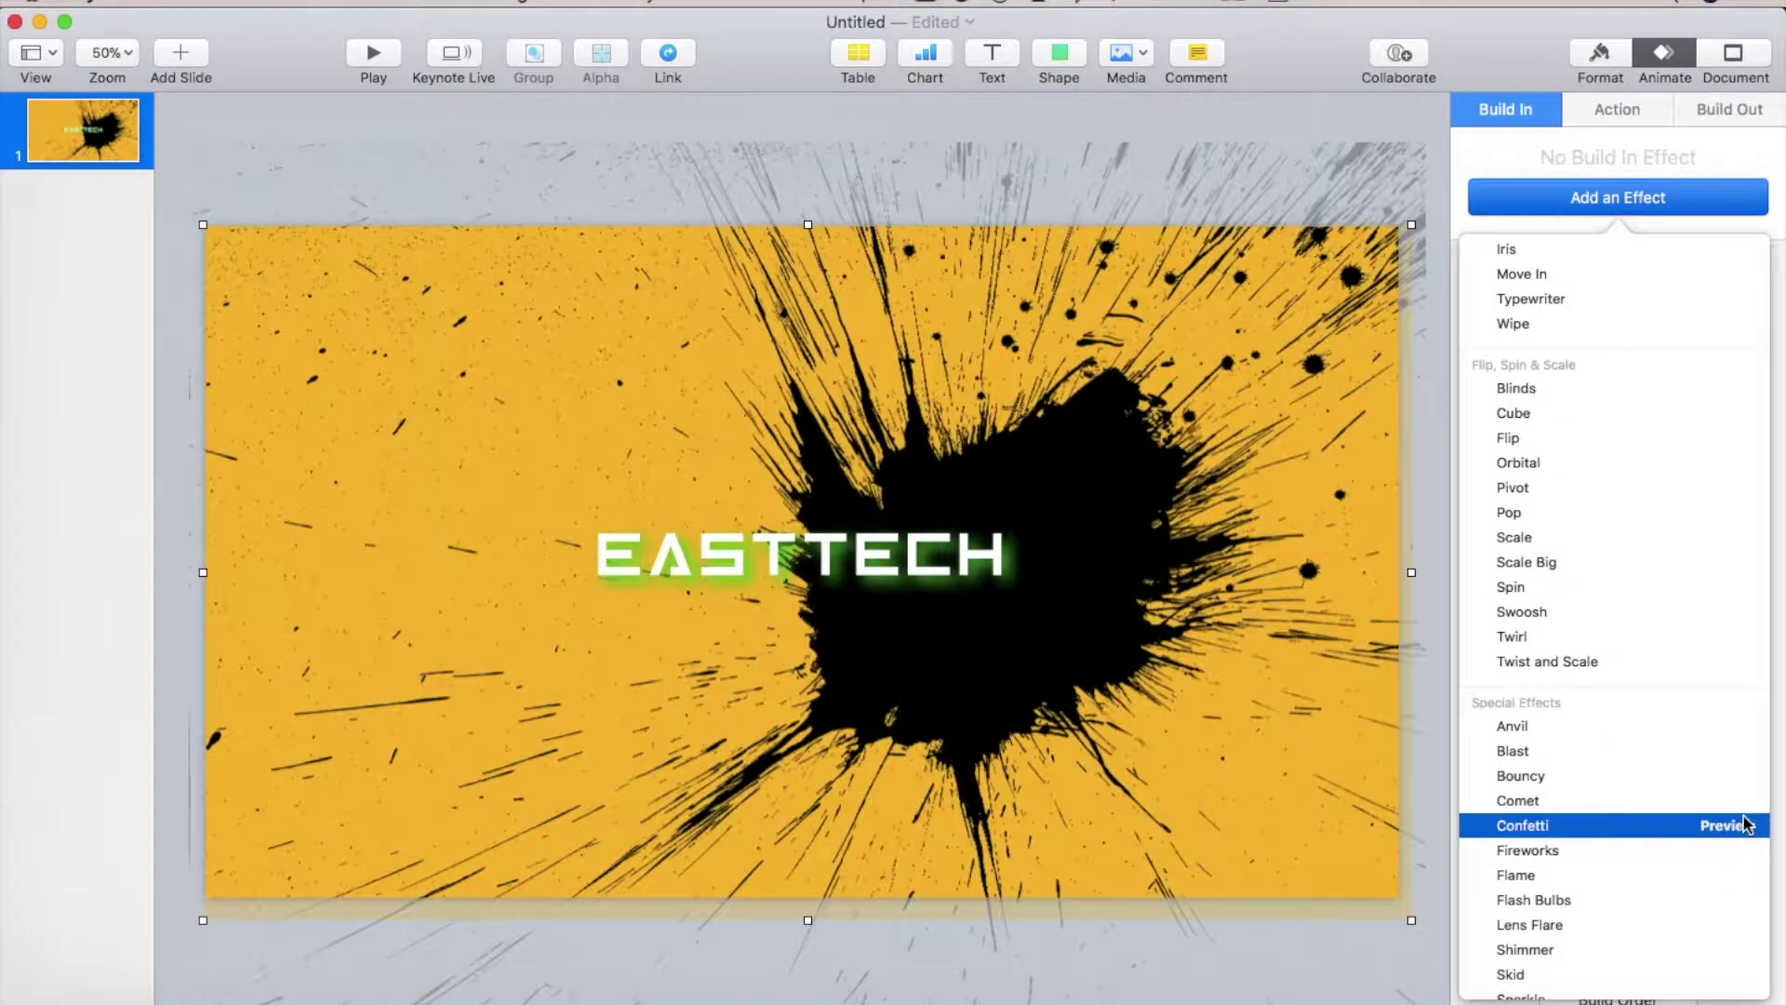
pyautogui.click(1659, 828)
pyautogui.click(1542, 346)
pyautogui.click(1542, 342)
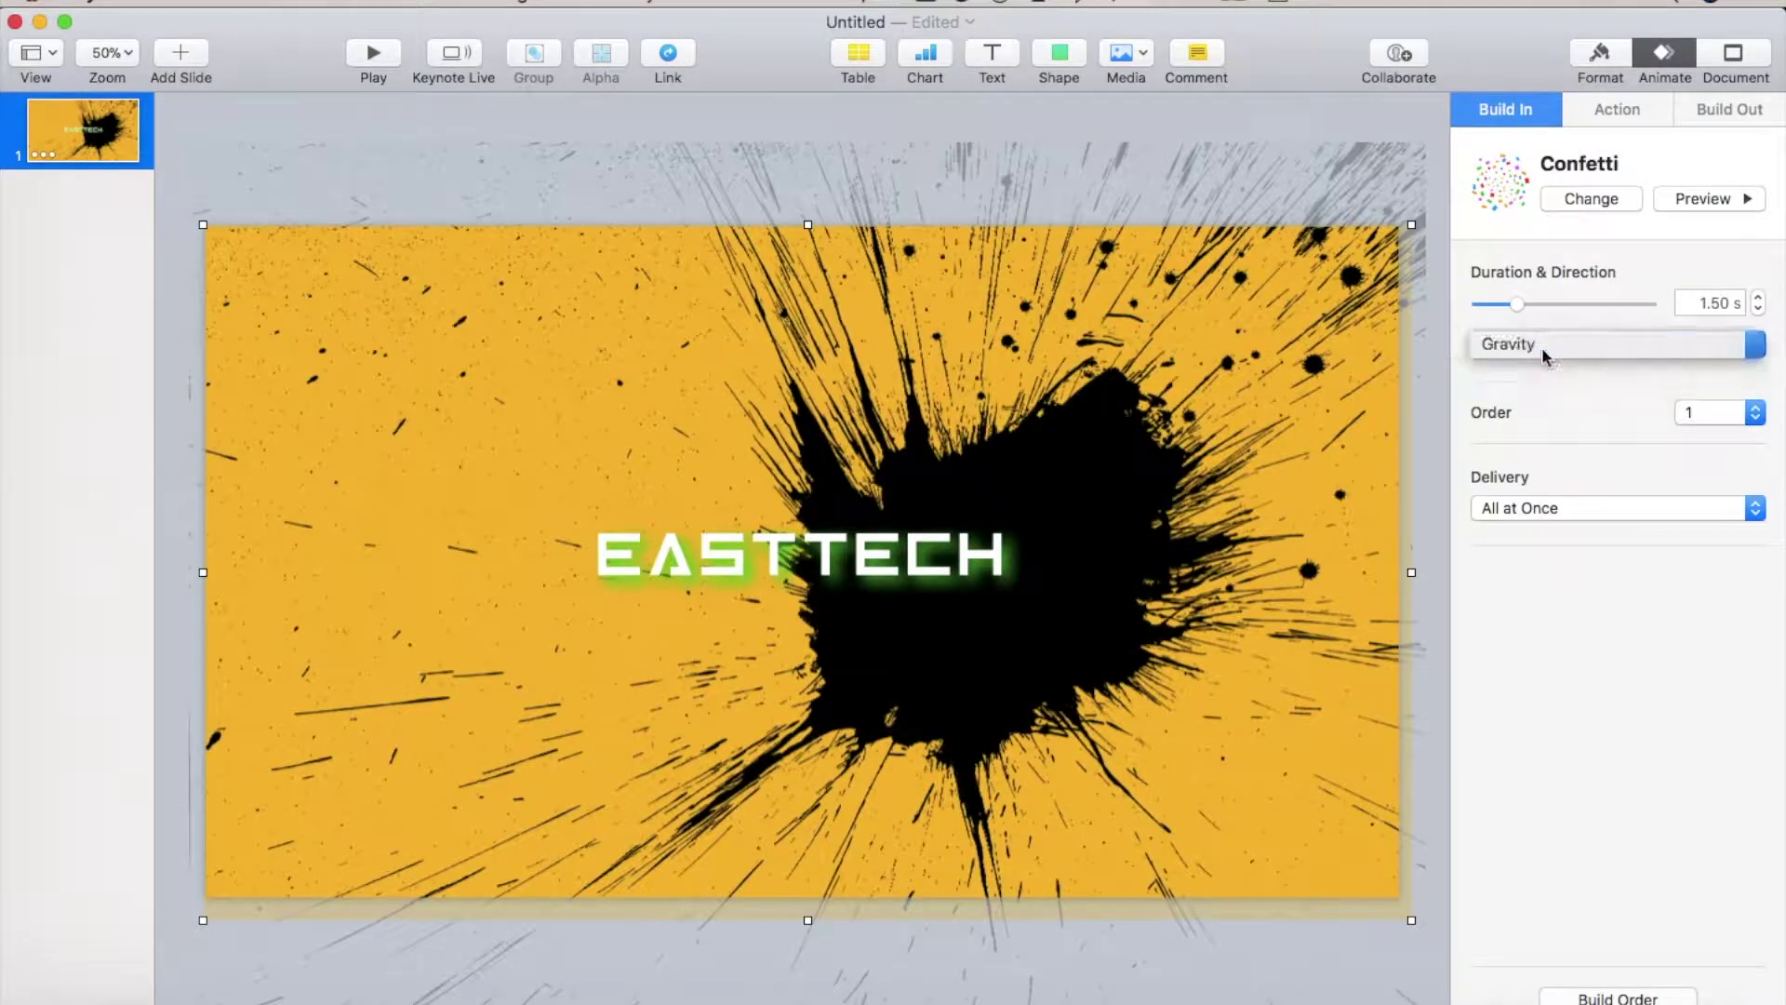
# Step: Set the background image's Confetti duration to 3.00 s, keep its build order at 1, and preview the effect
pyautogui.moveTo(1524, 308); pyautogui.dragTo(1532, 307)
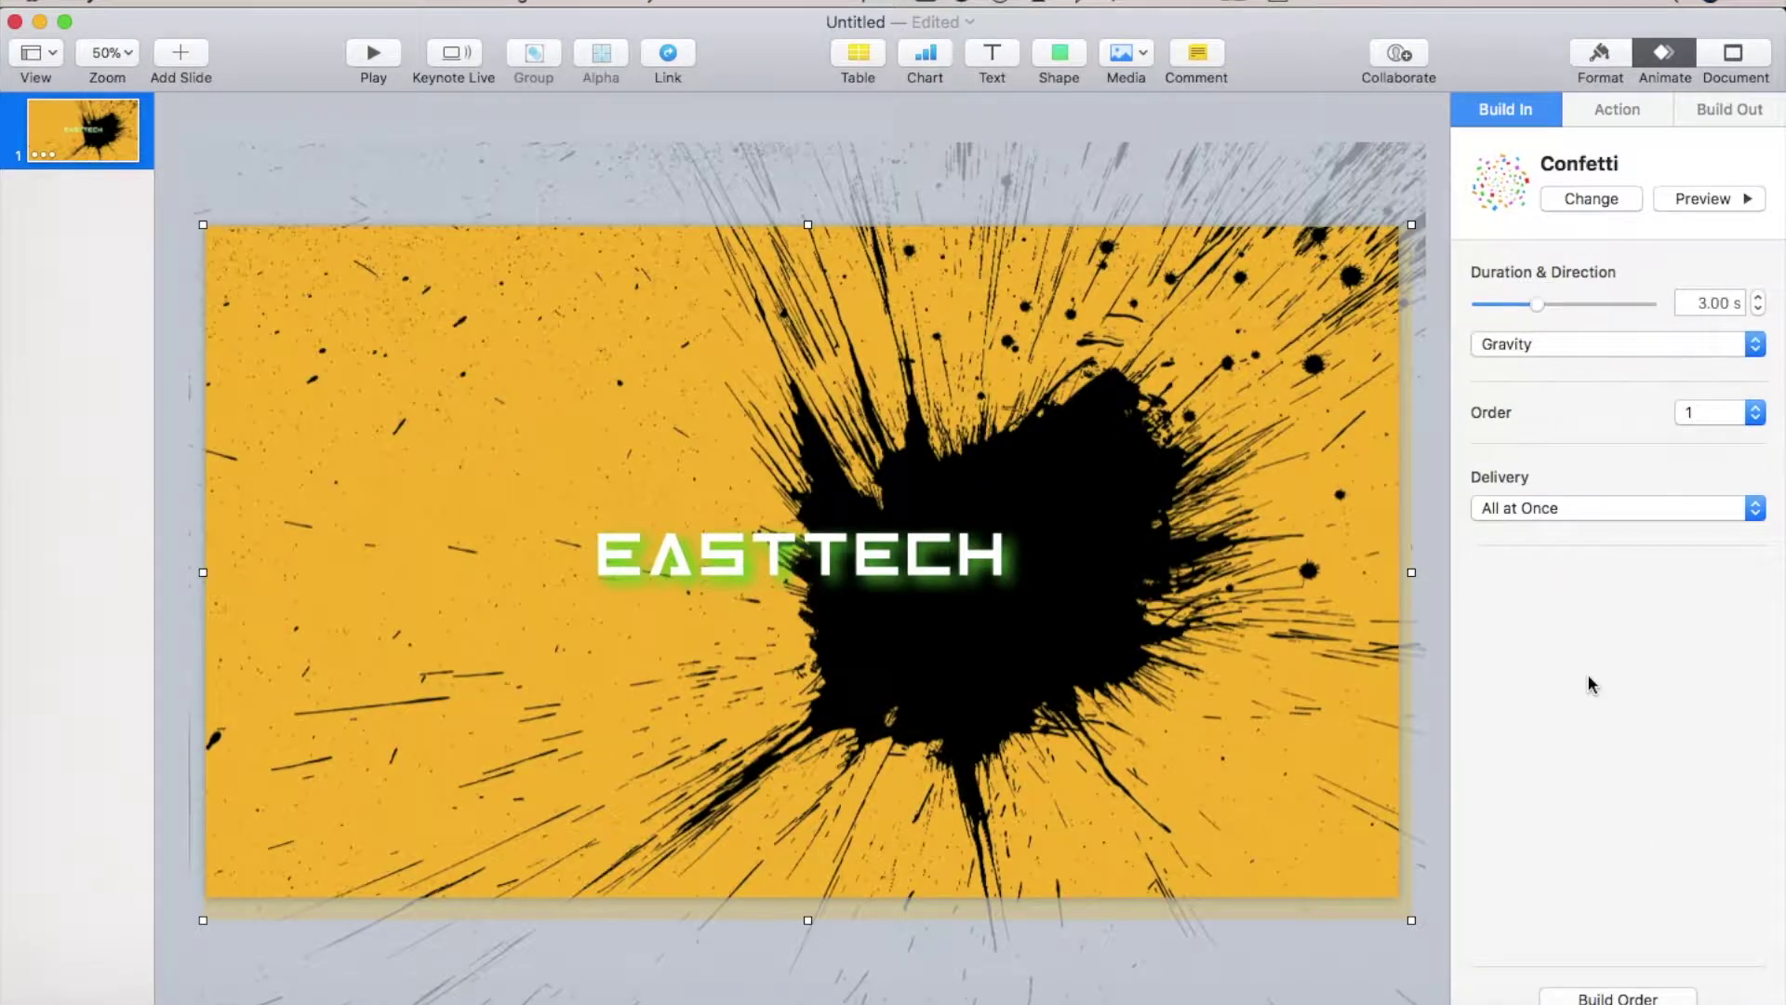
pyautogui.click(1710, 198)
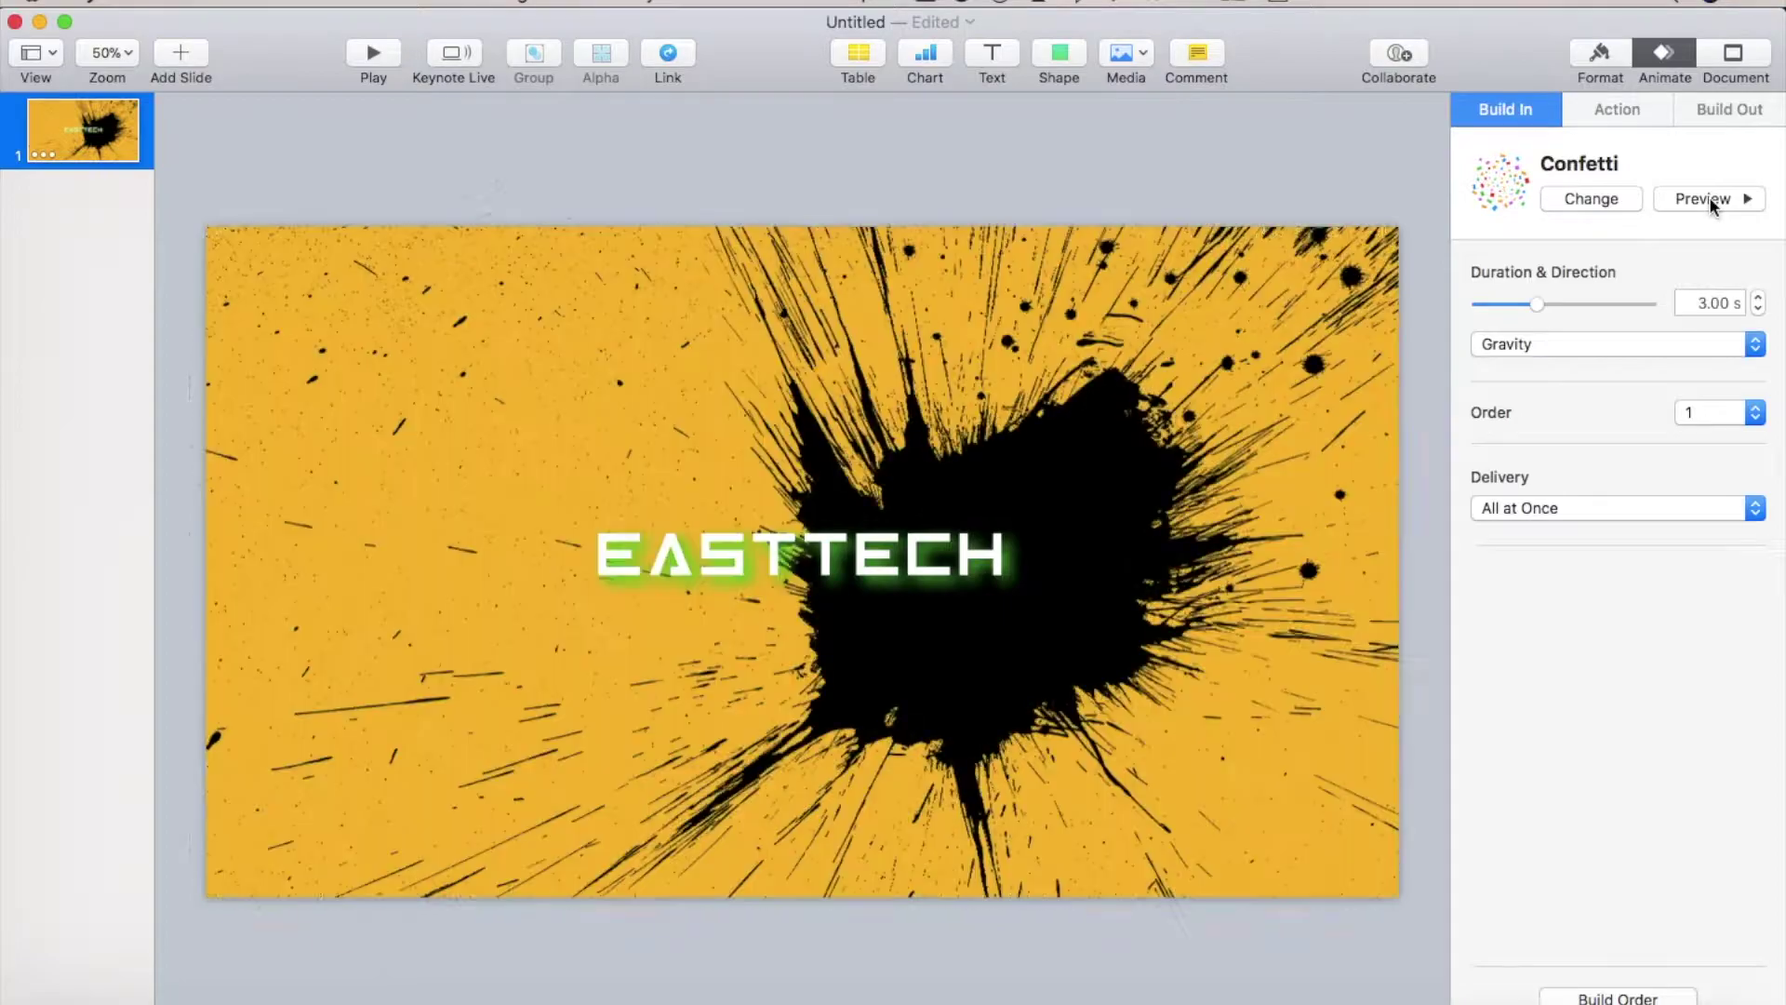
pyautogui.click(1752, 409)
pyautogui.click(1751, 400)
pyautogui.click(1727, 195)
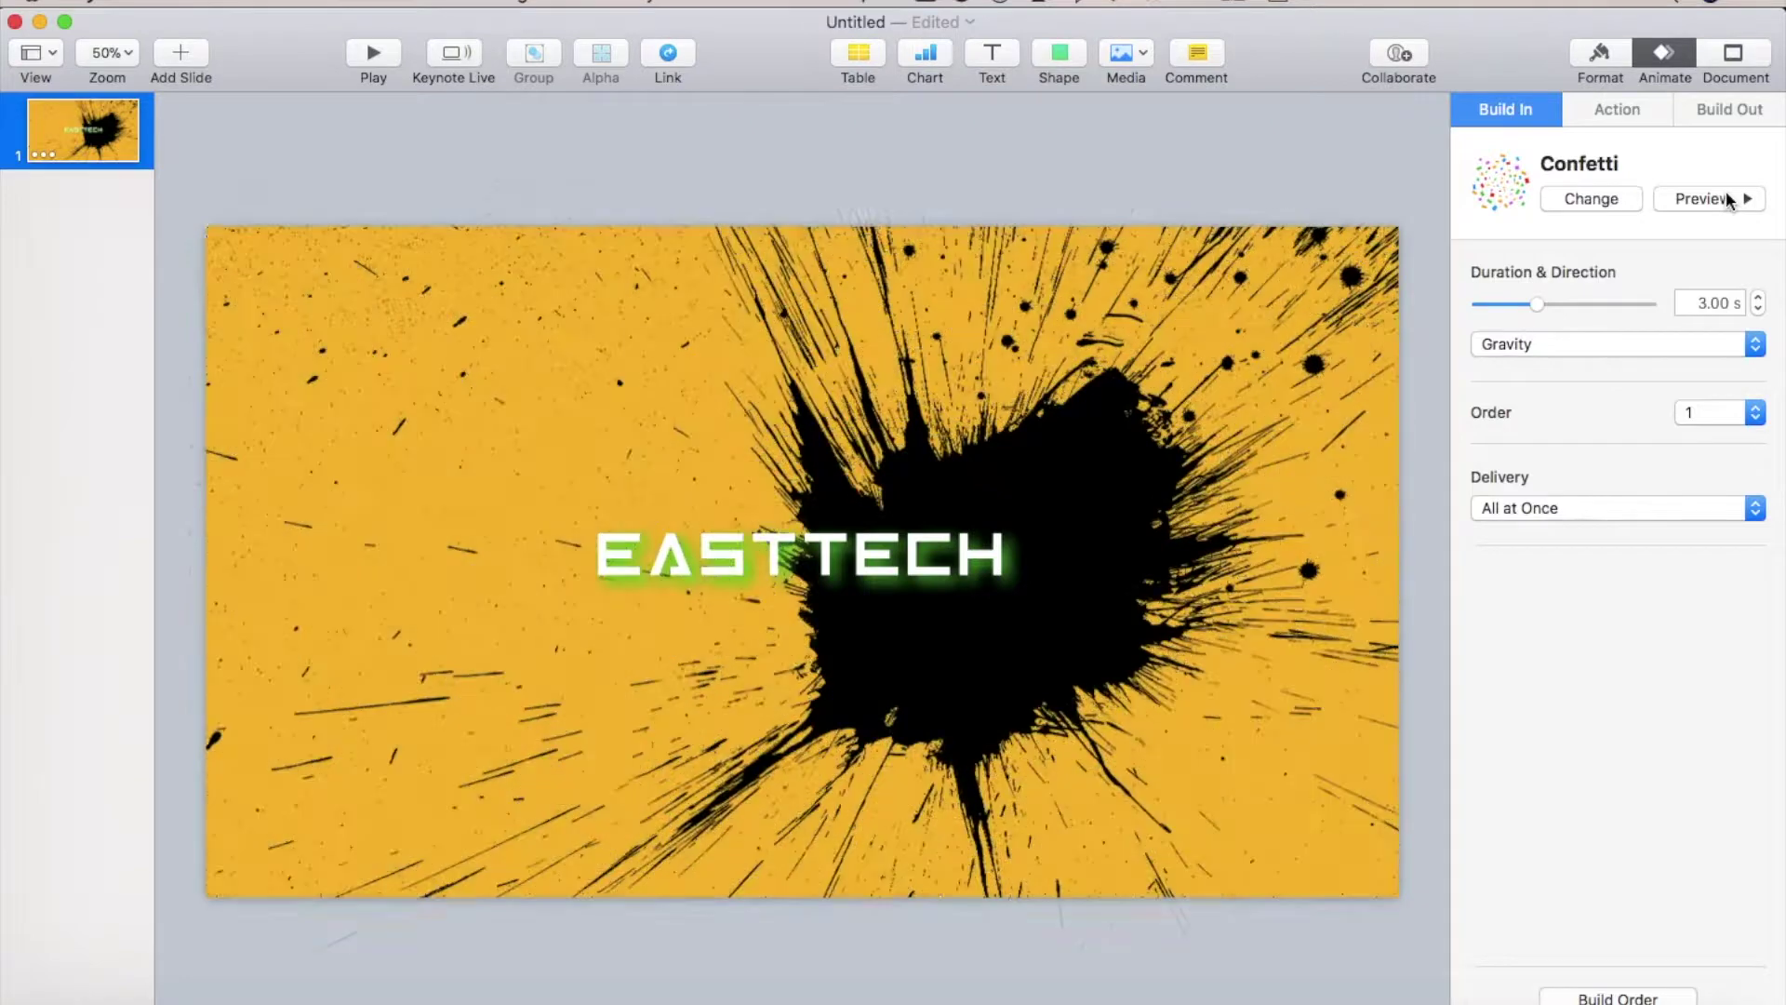
# Step: Preview build-in effects such as Appear, Twirl, Swoosh and Confetti on the black ink splatter image
pyautogui.click(910, 564)
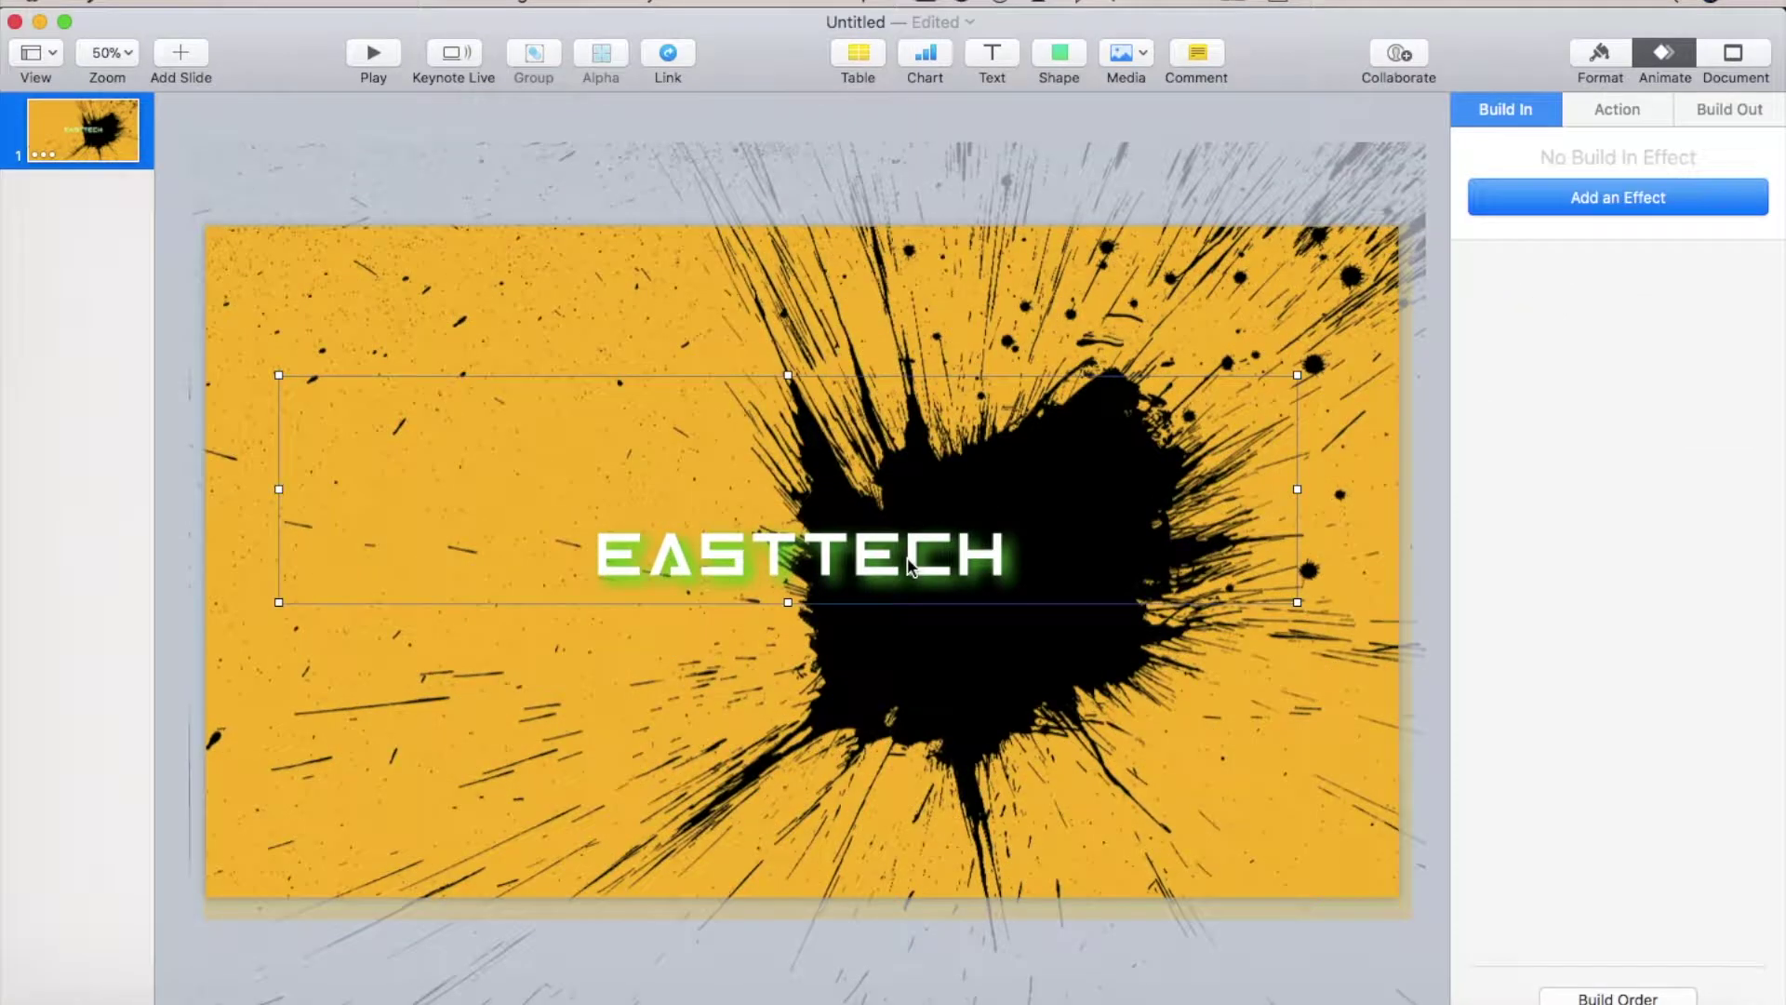
pyautogui.click(892, 709)
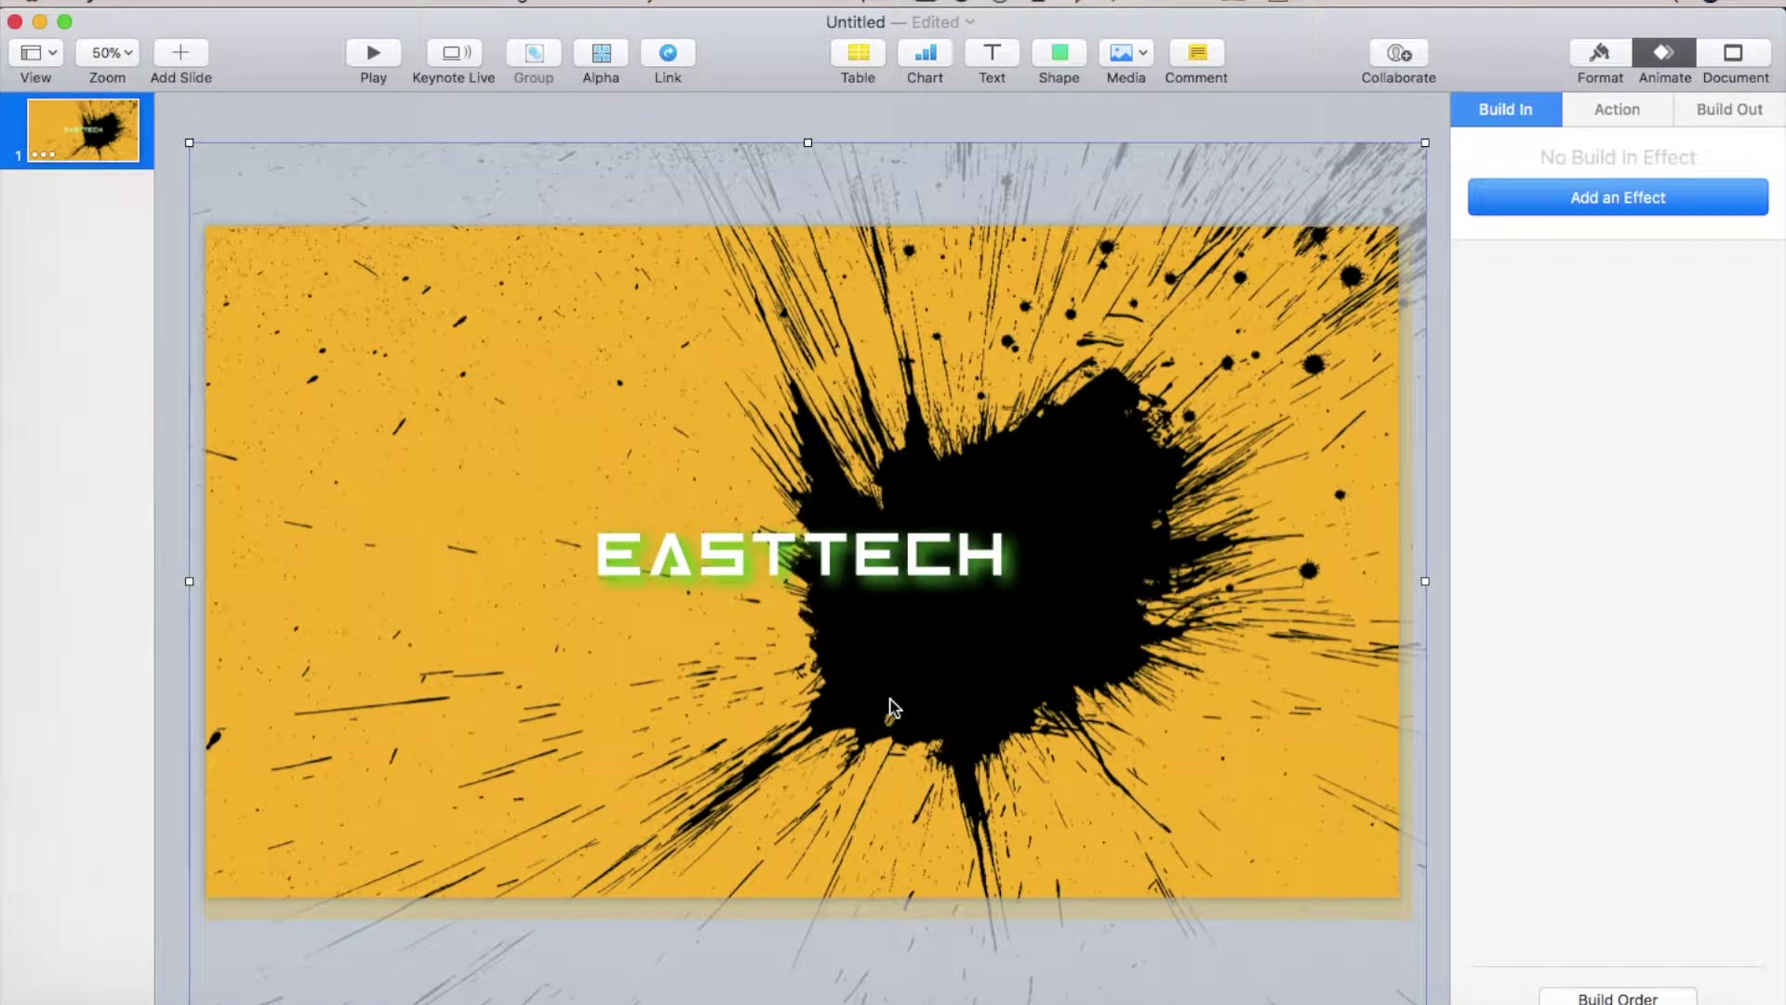
pyautogui.click(1616, 197)
pyautogui.click(1726, 389)
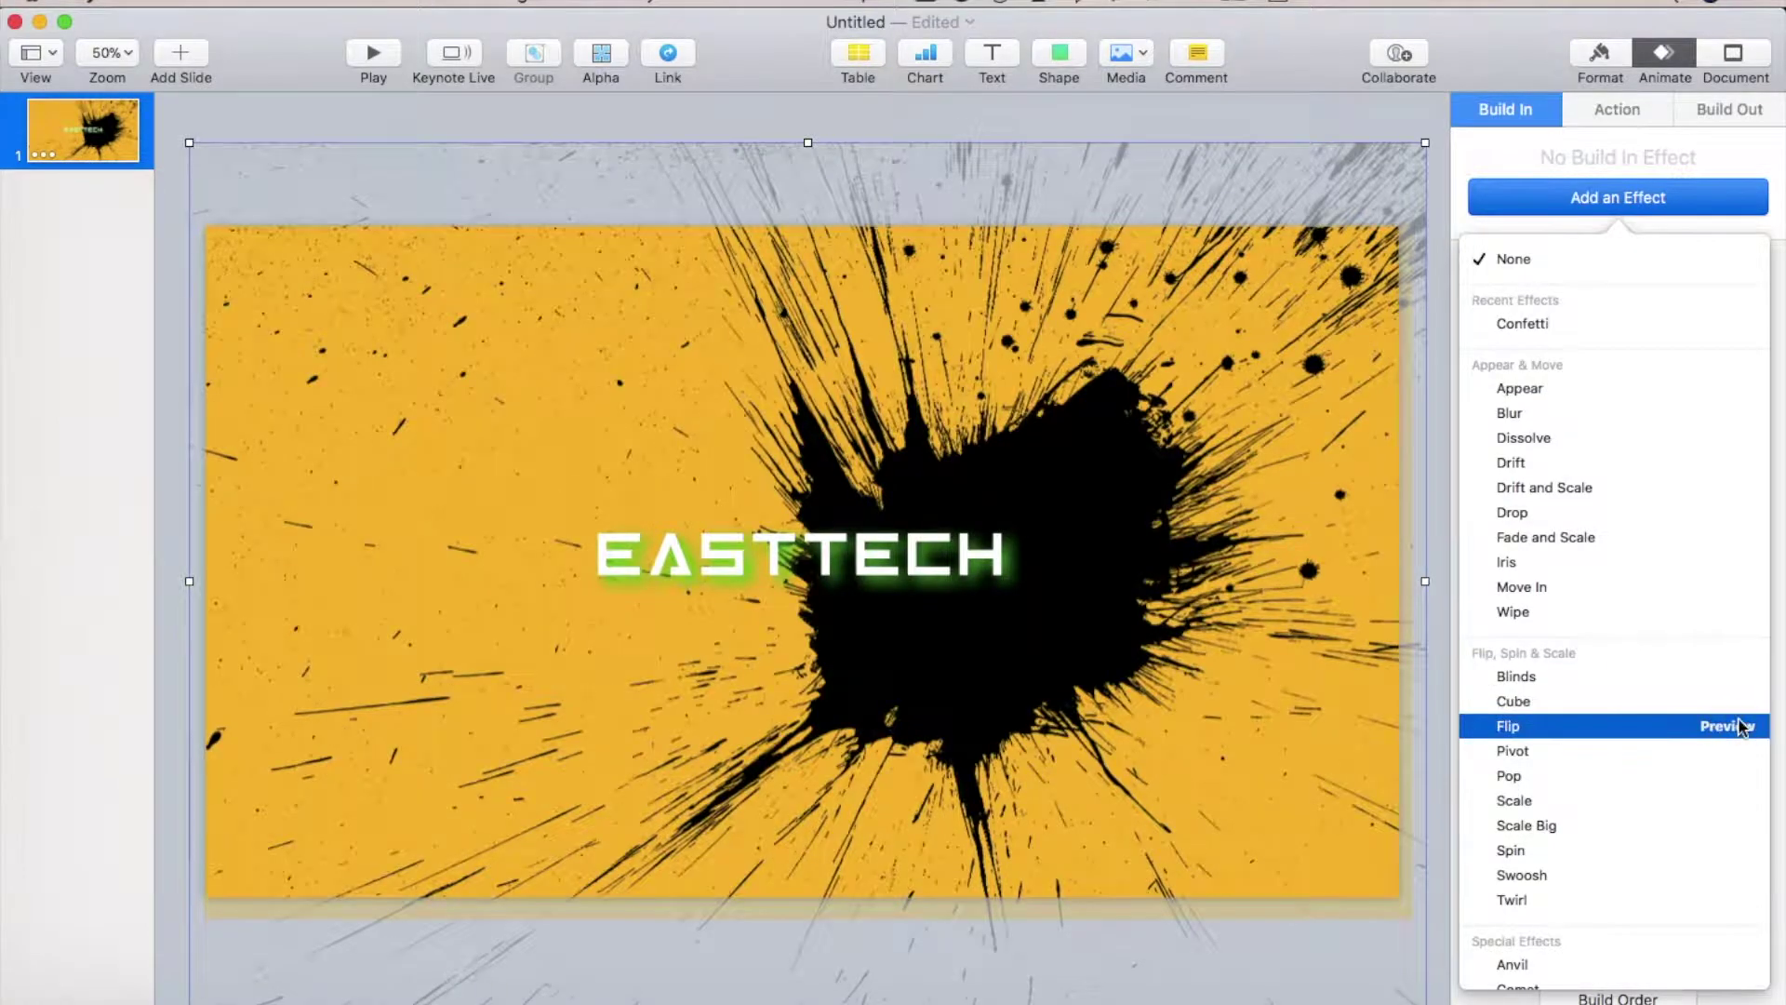
pyautogui.click(1717, 903)
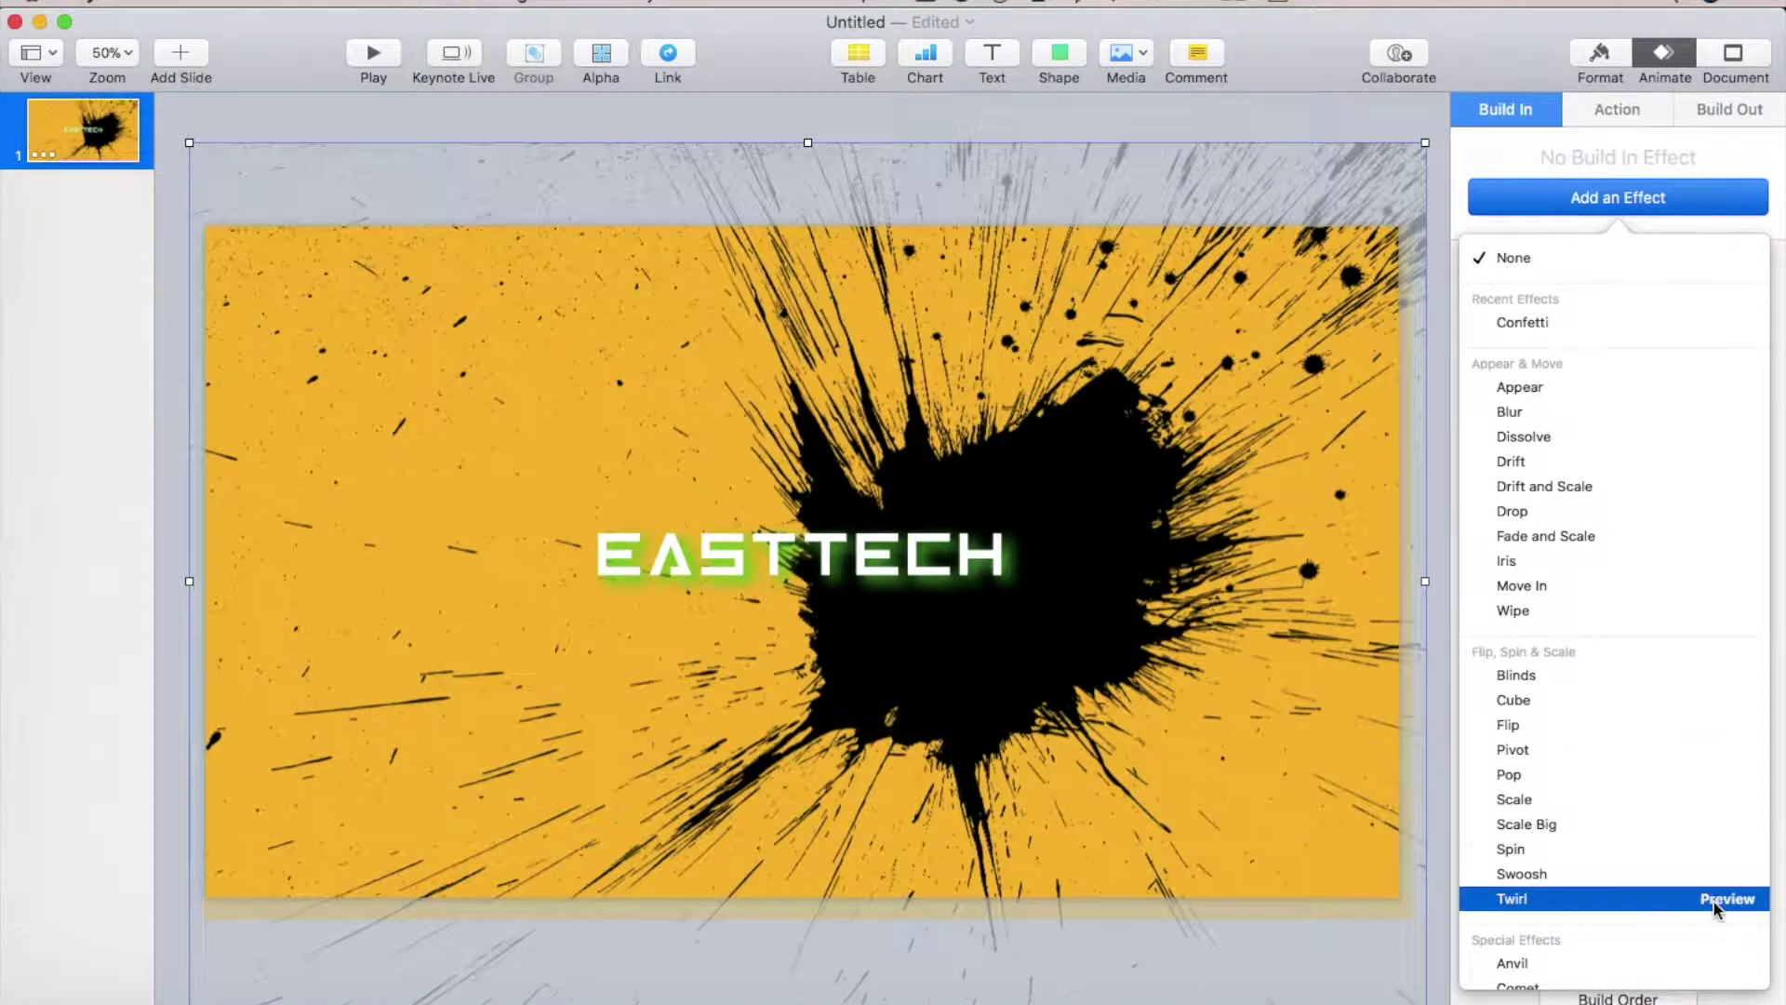
pyautogui.click(1733, 875)
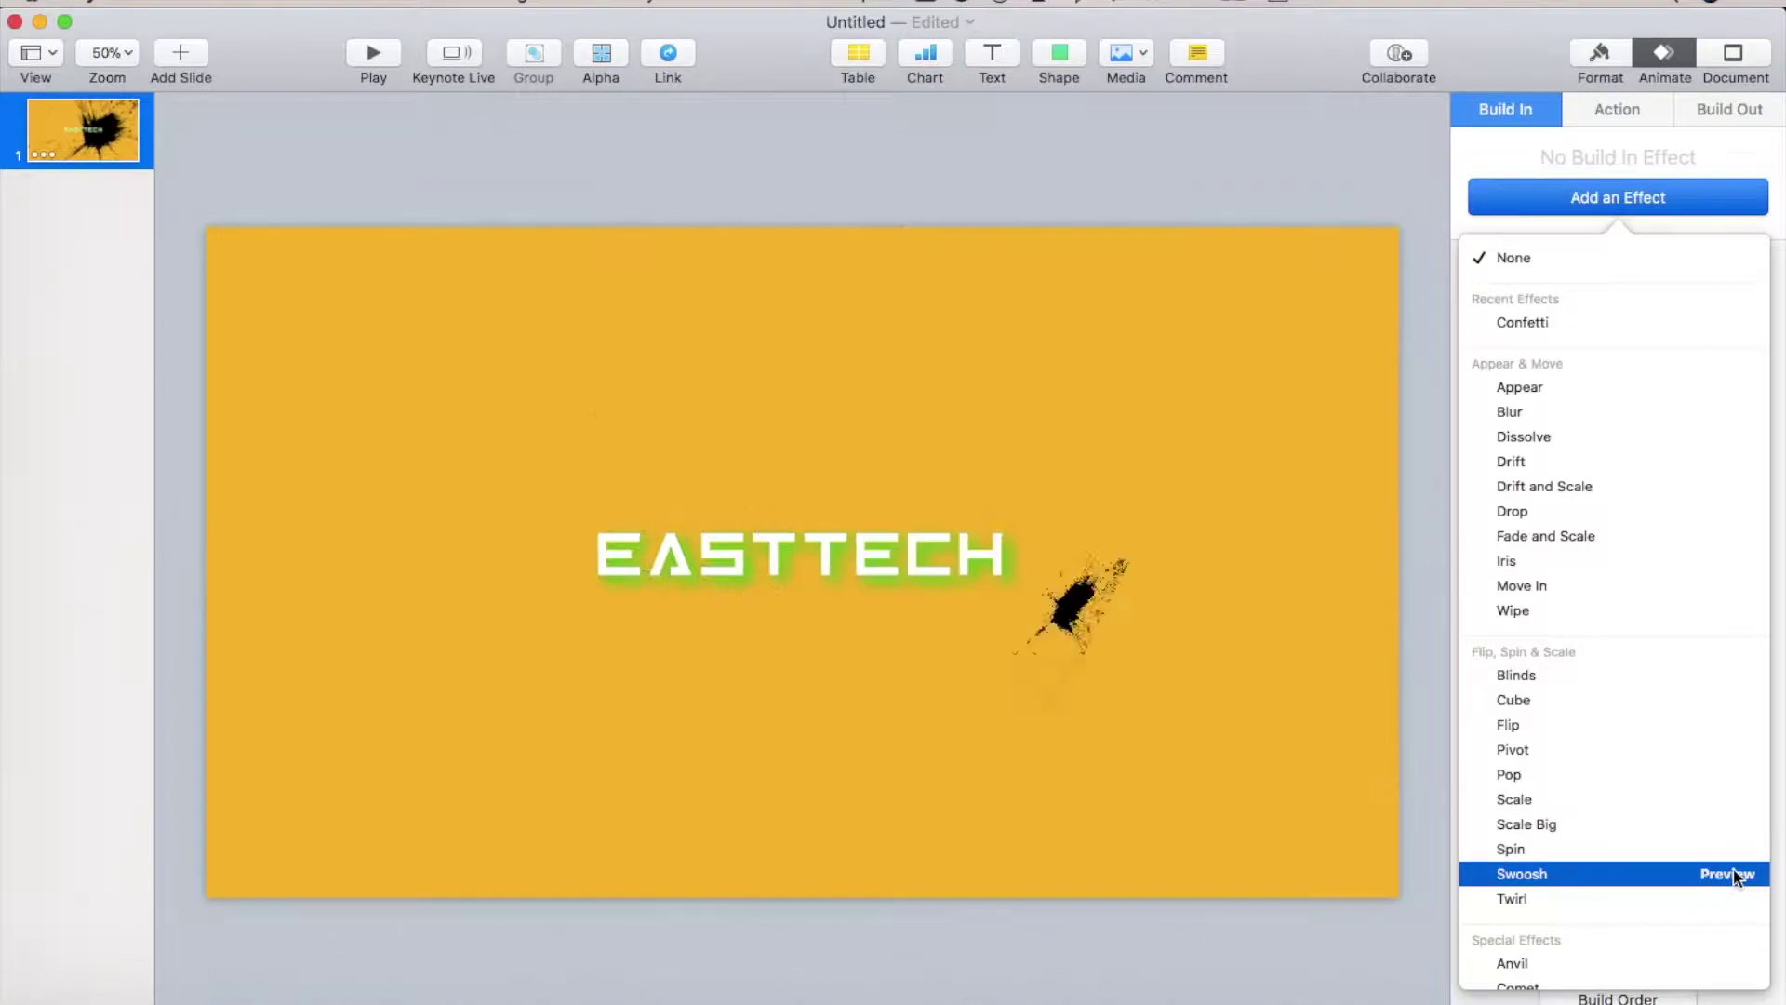
pyautogui.scroll(-5, 1731, 861)
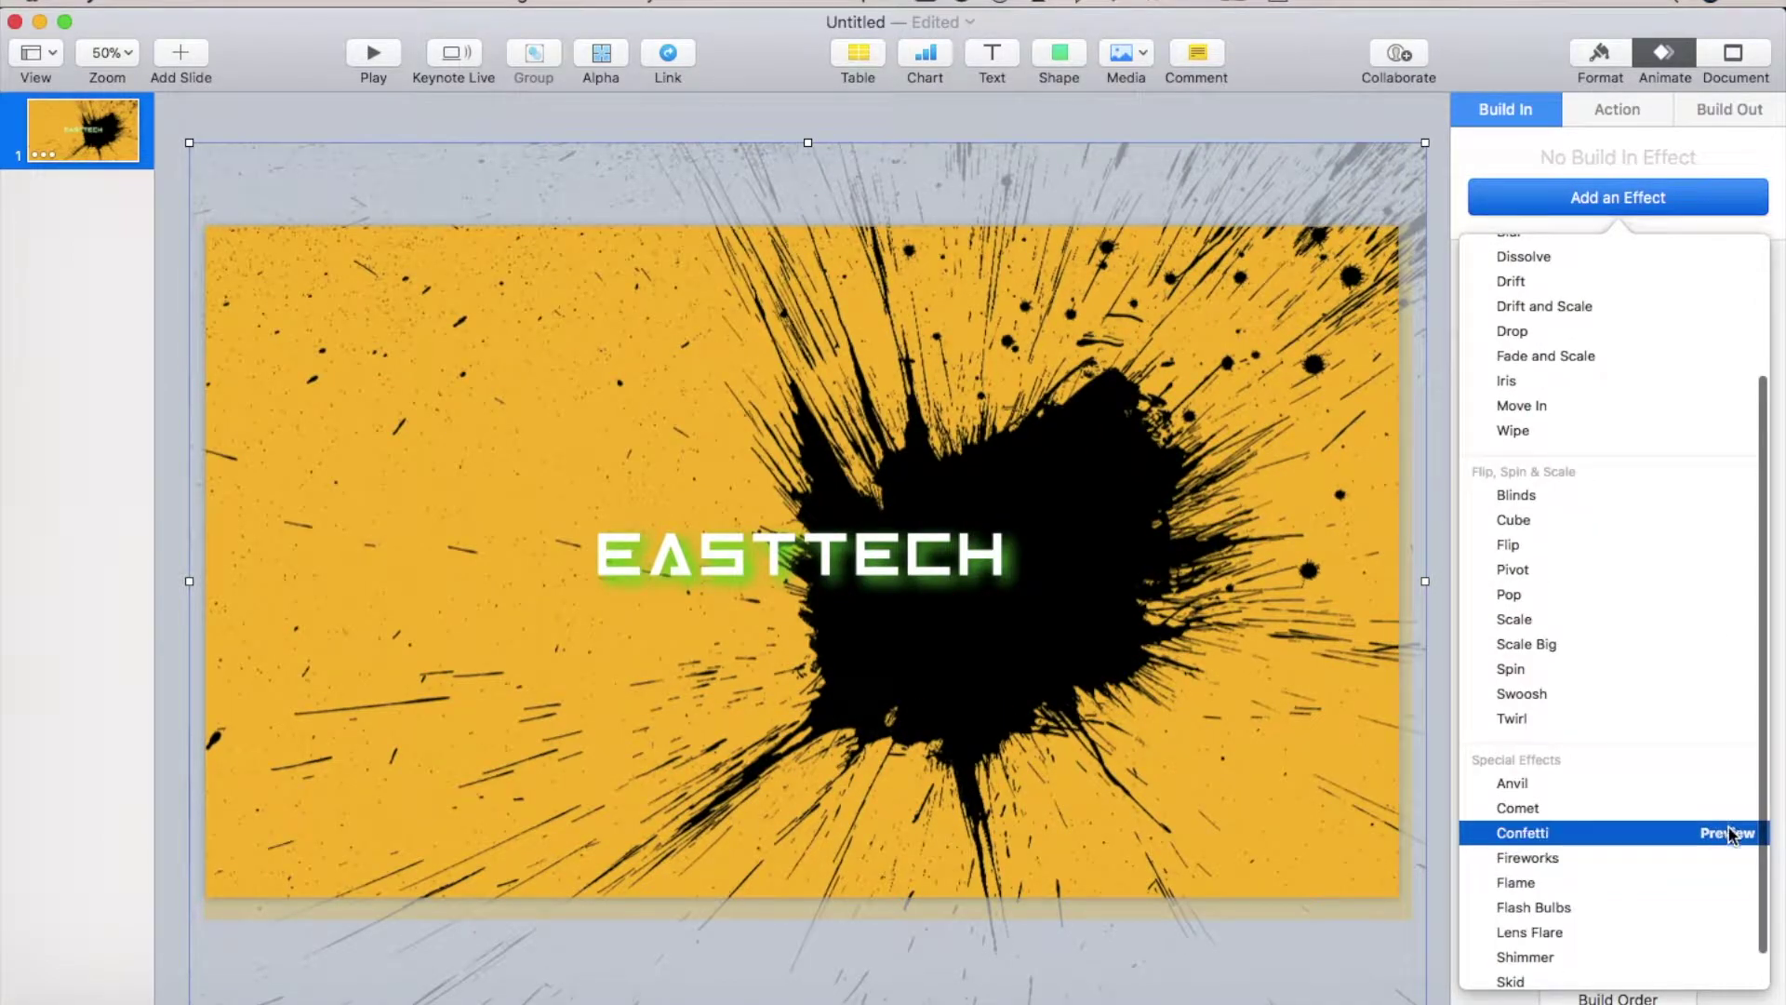
pyautogui.click(1729, 832)
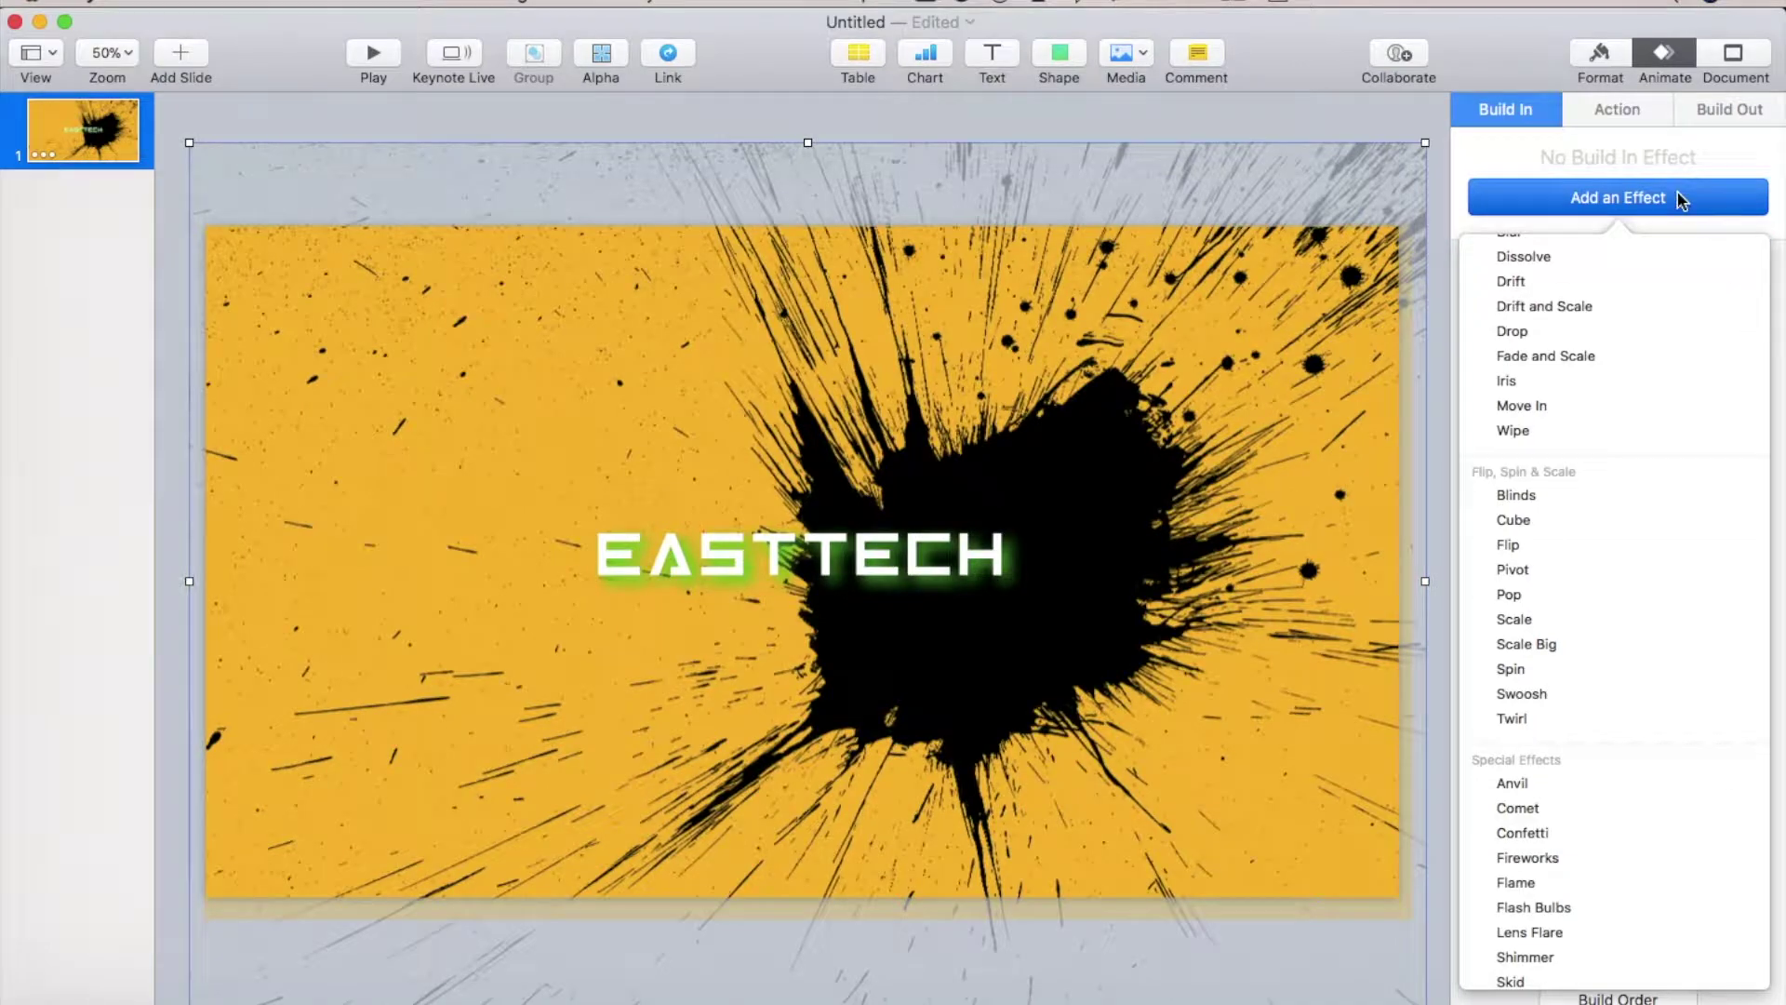
pyautogui.click(1727, 823)
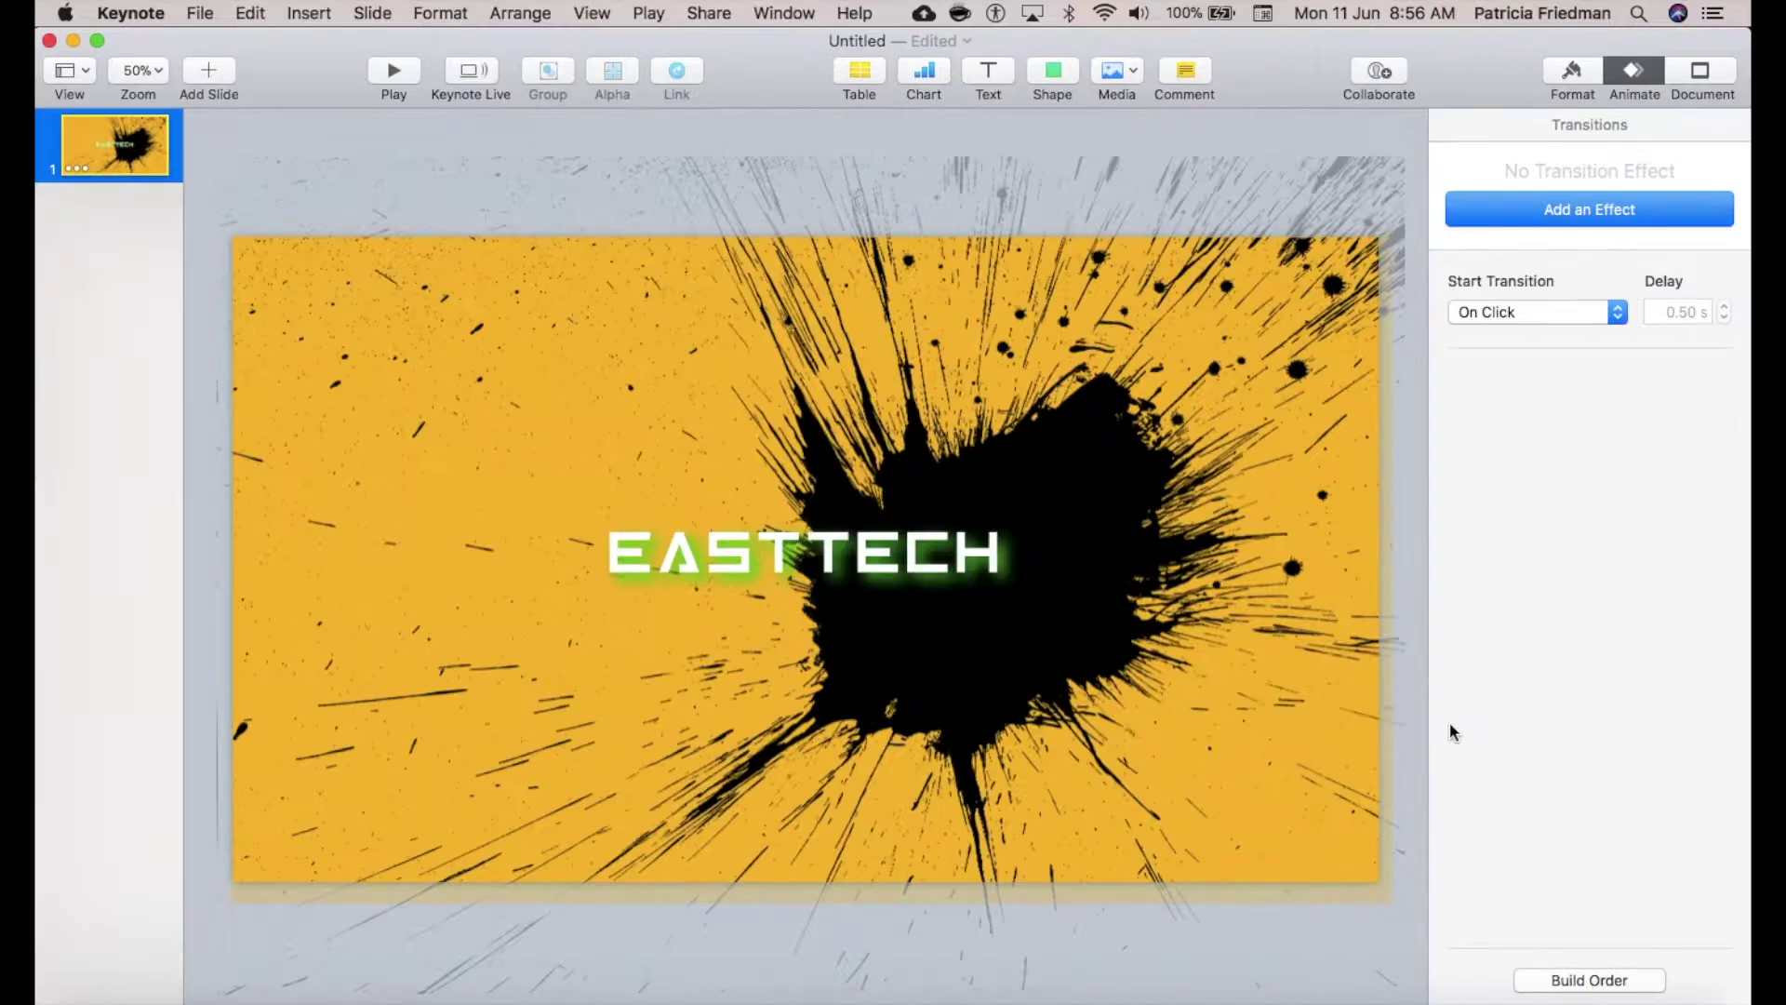
# Step: Paste the round black Twitter icon onto the slide and place it at a reduced size in the slide's upper-left area
pyautogui.press('super+v')
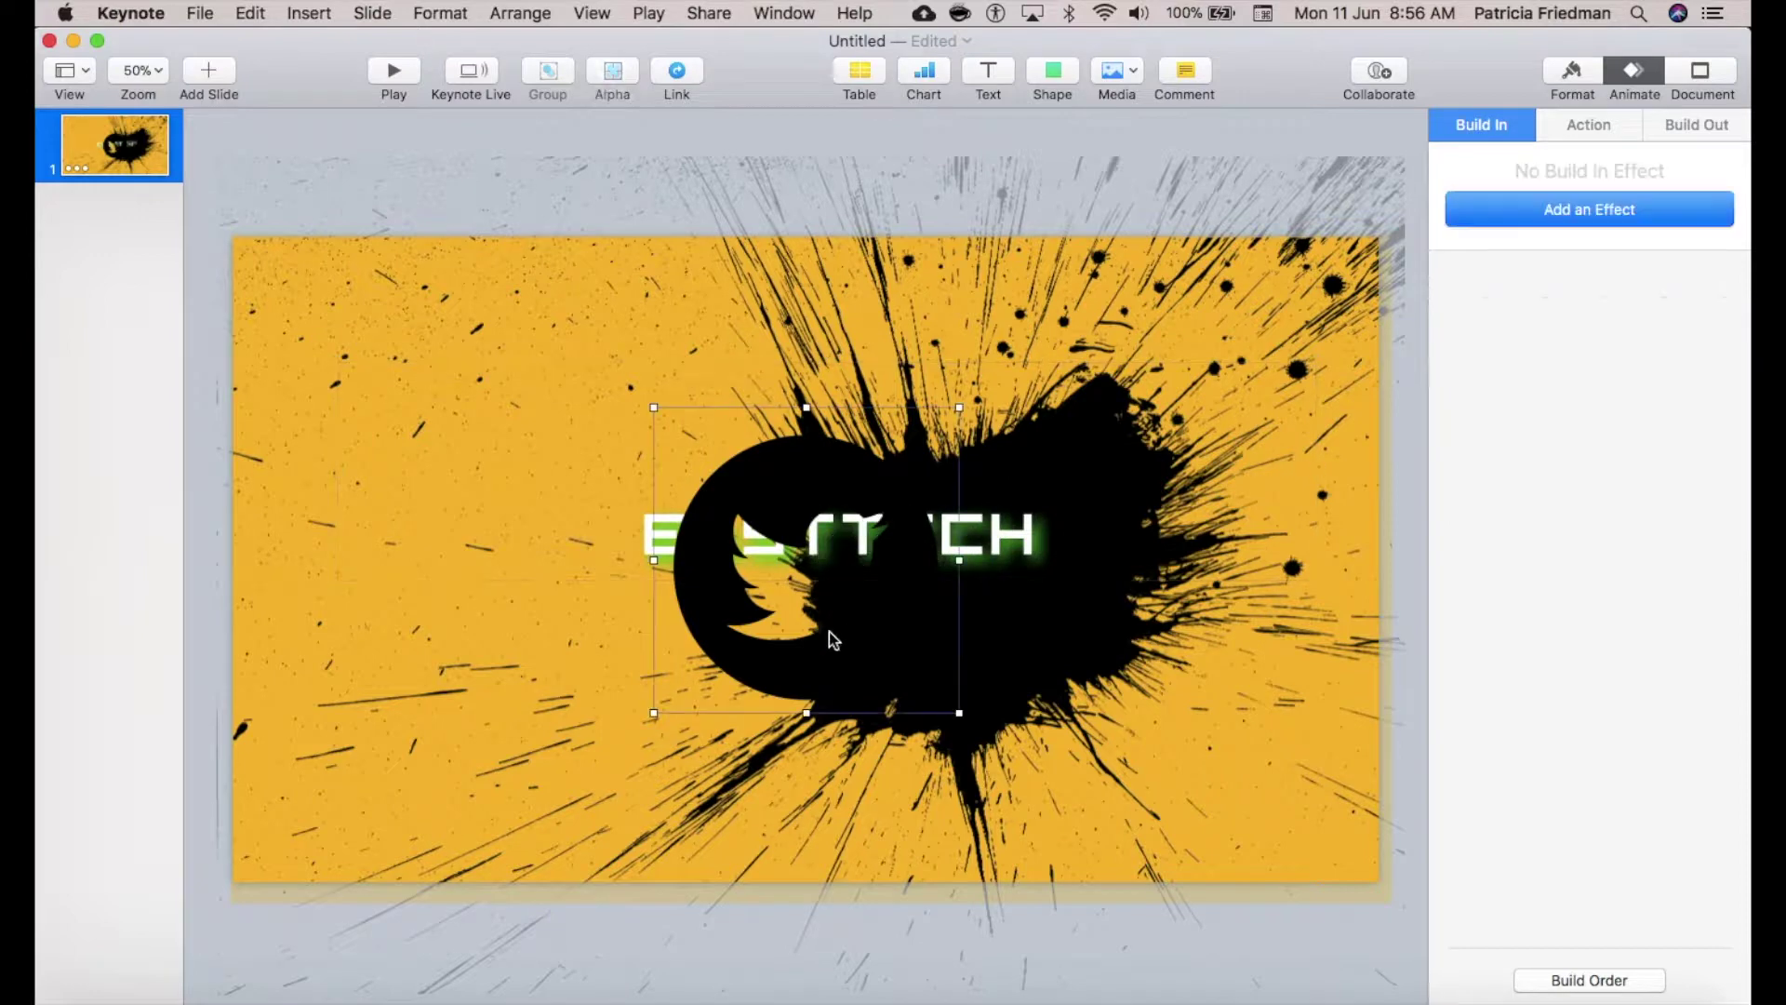
pyautogui.moveTo(829, 630); pyautogui.dragTo(265, 377)
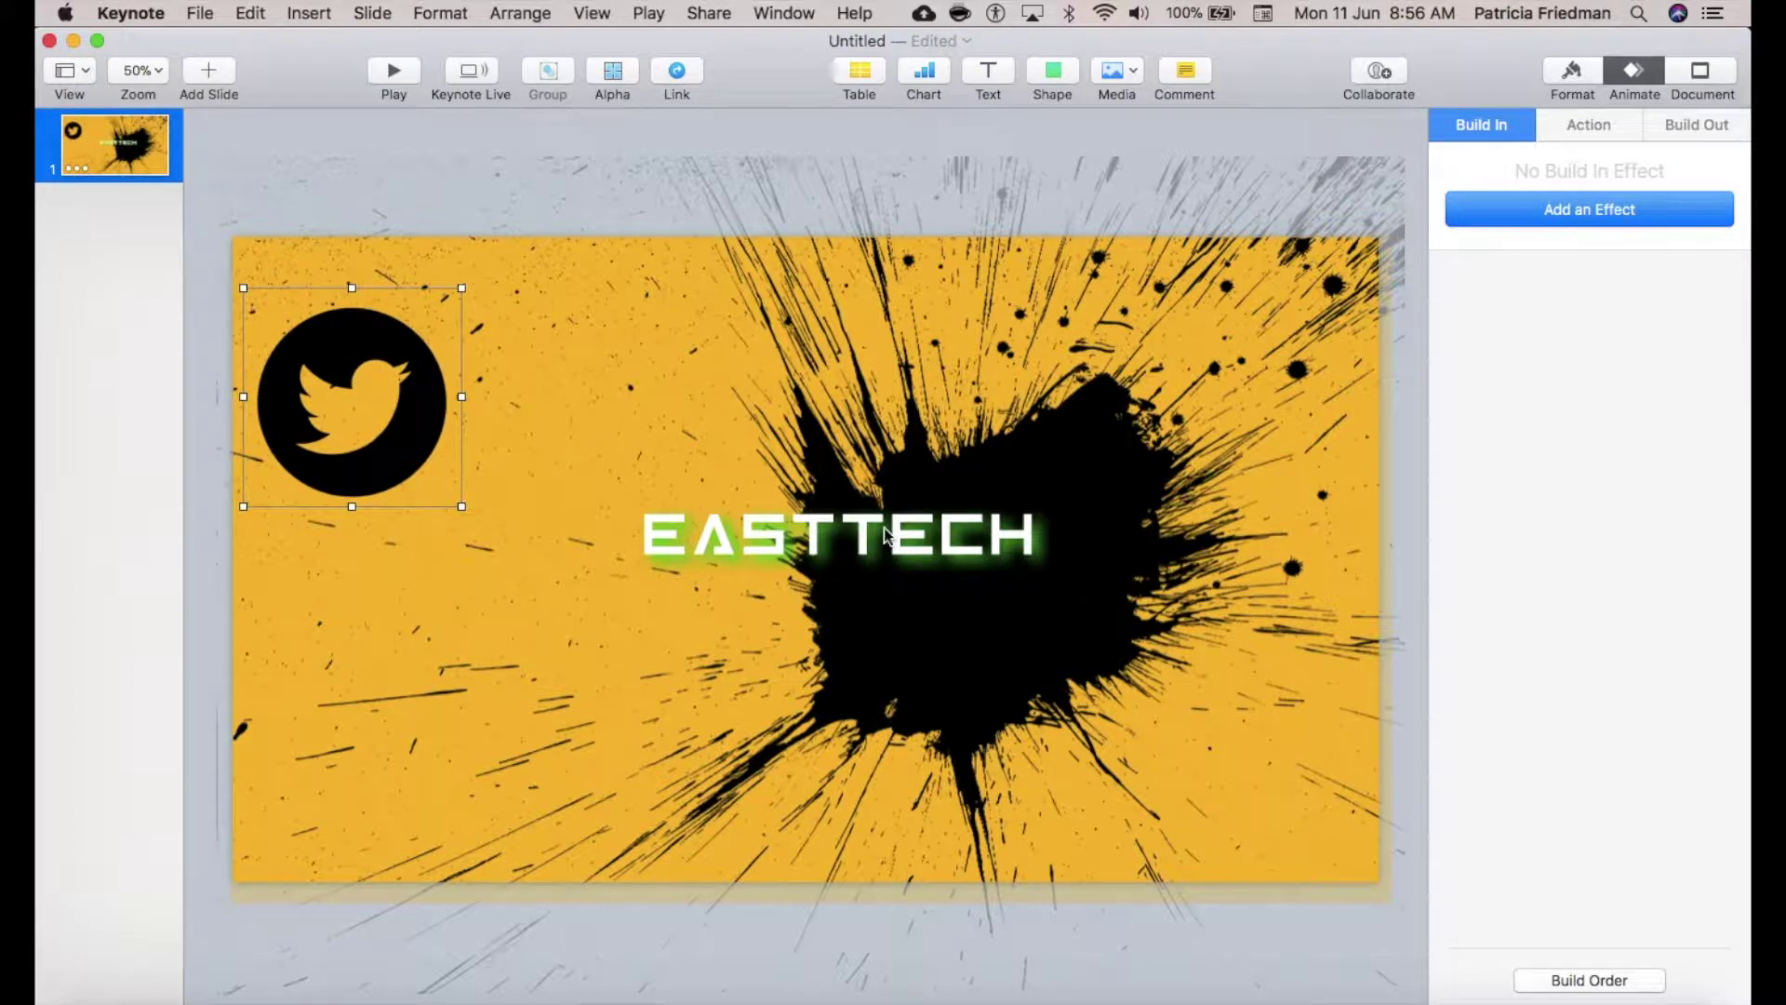
# Step: Place a text box beside the Twitter icon and enter the Twitter handle in it
pyautogui.moveTo(808, 562); pyautogui.dragTo(491, 439)
pyautogui.doubleClick(491, 439)
pyautogui.write('@FriedEng')
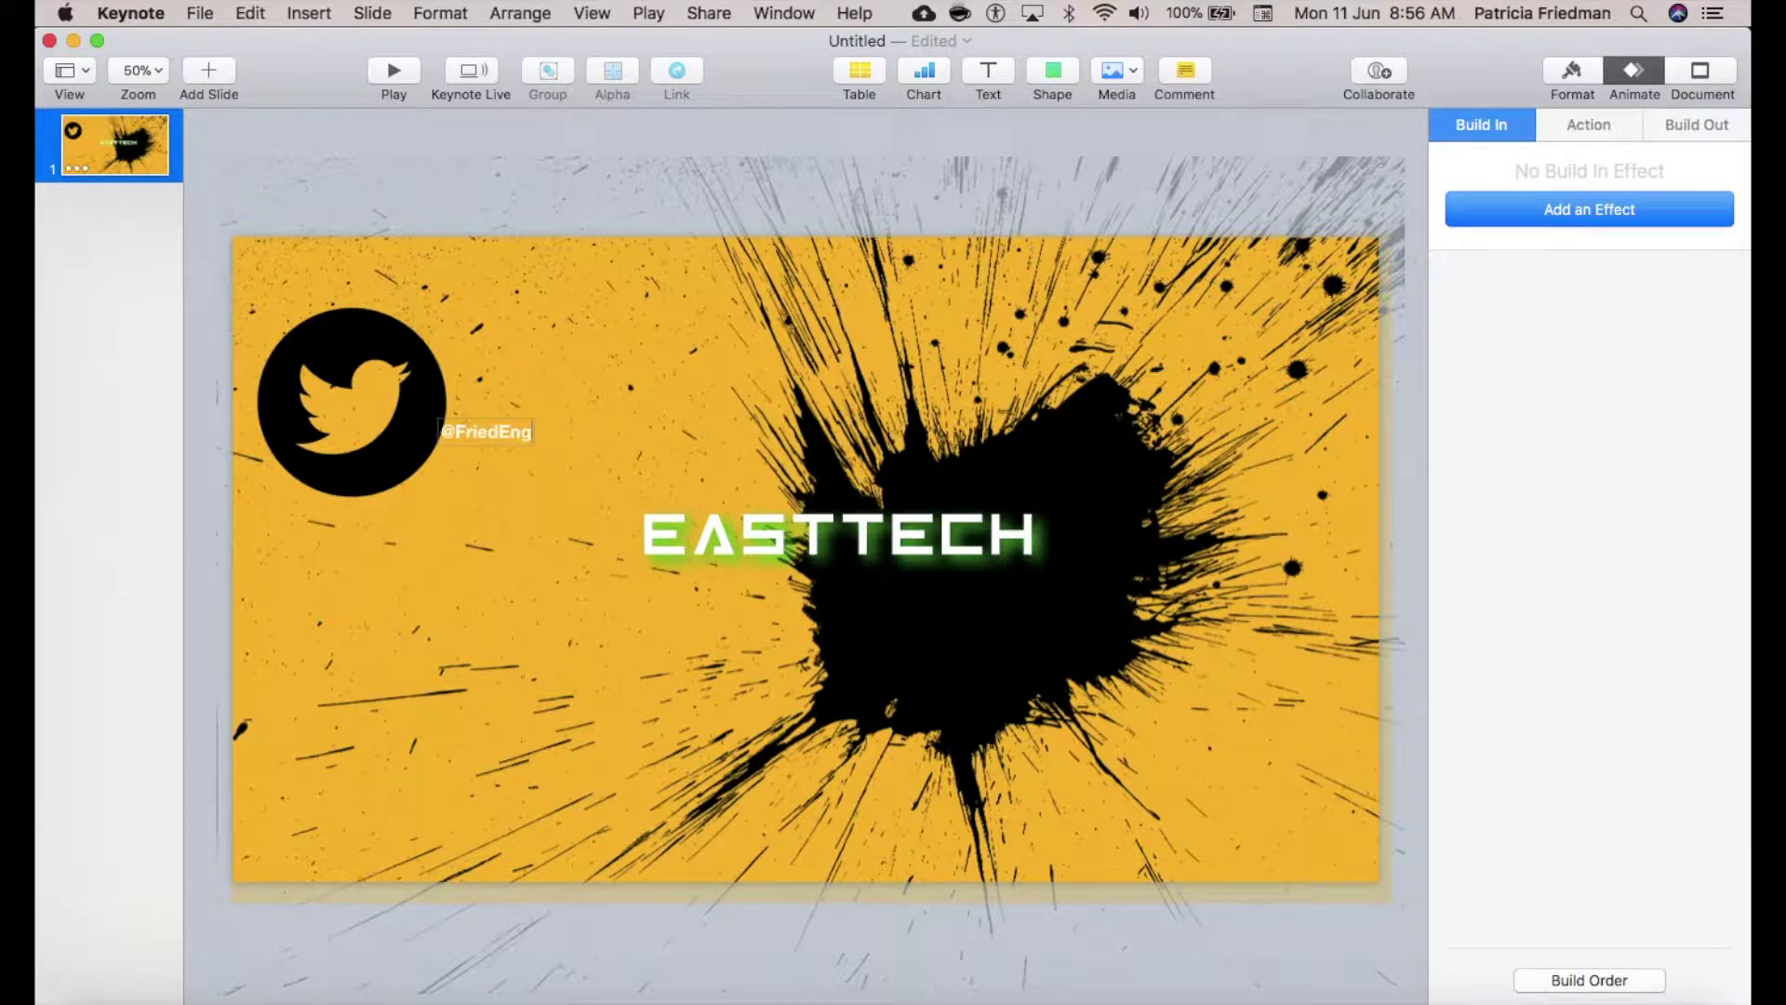
pyautogui.moveTo(502, 431); pyautogui.dragTo(541, 370)
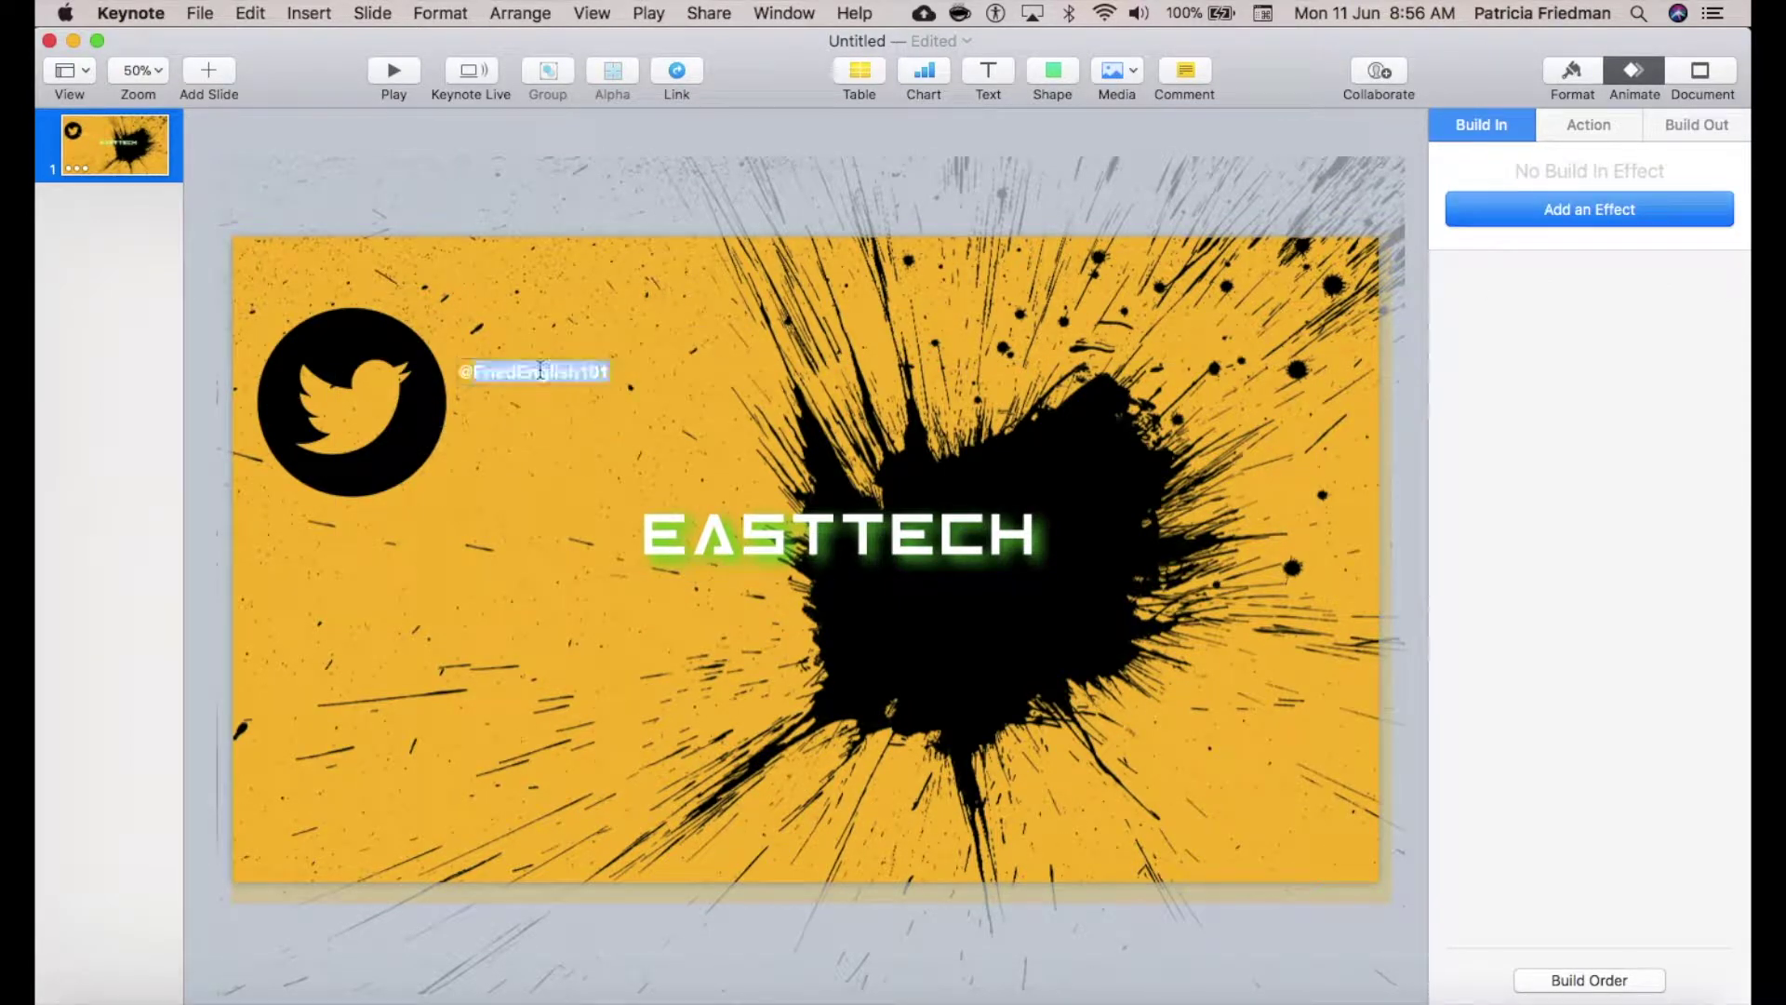
# Step: Set the Twitter handle's font to Inversionz Unboxed and enlarge it to over 66 pt
pyautogui.click(1574, 75)
pyautogui.click(1586, 352)
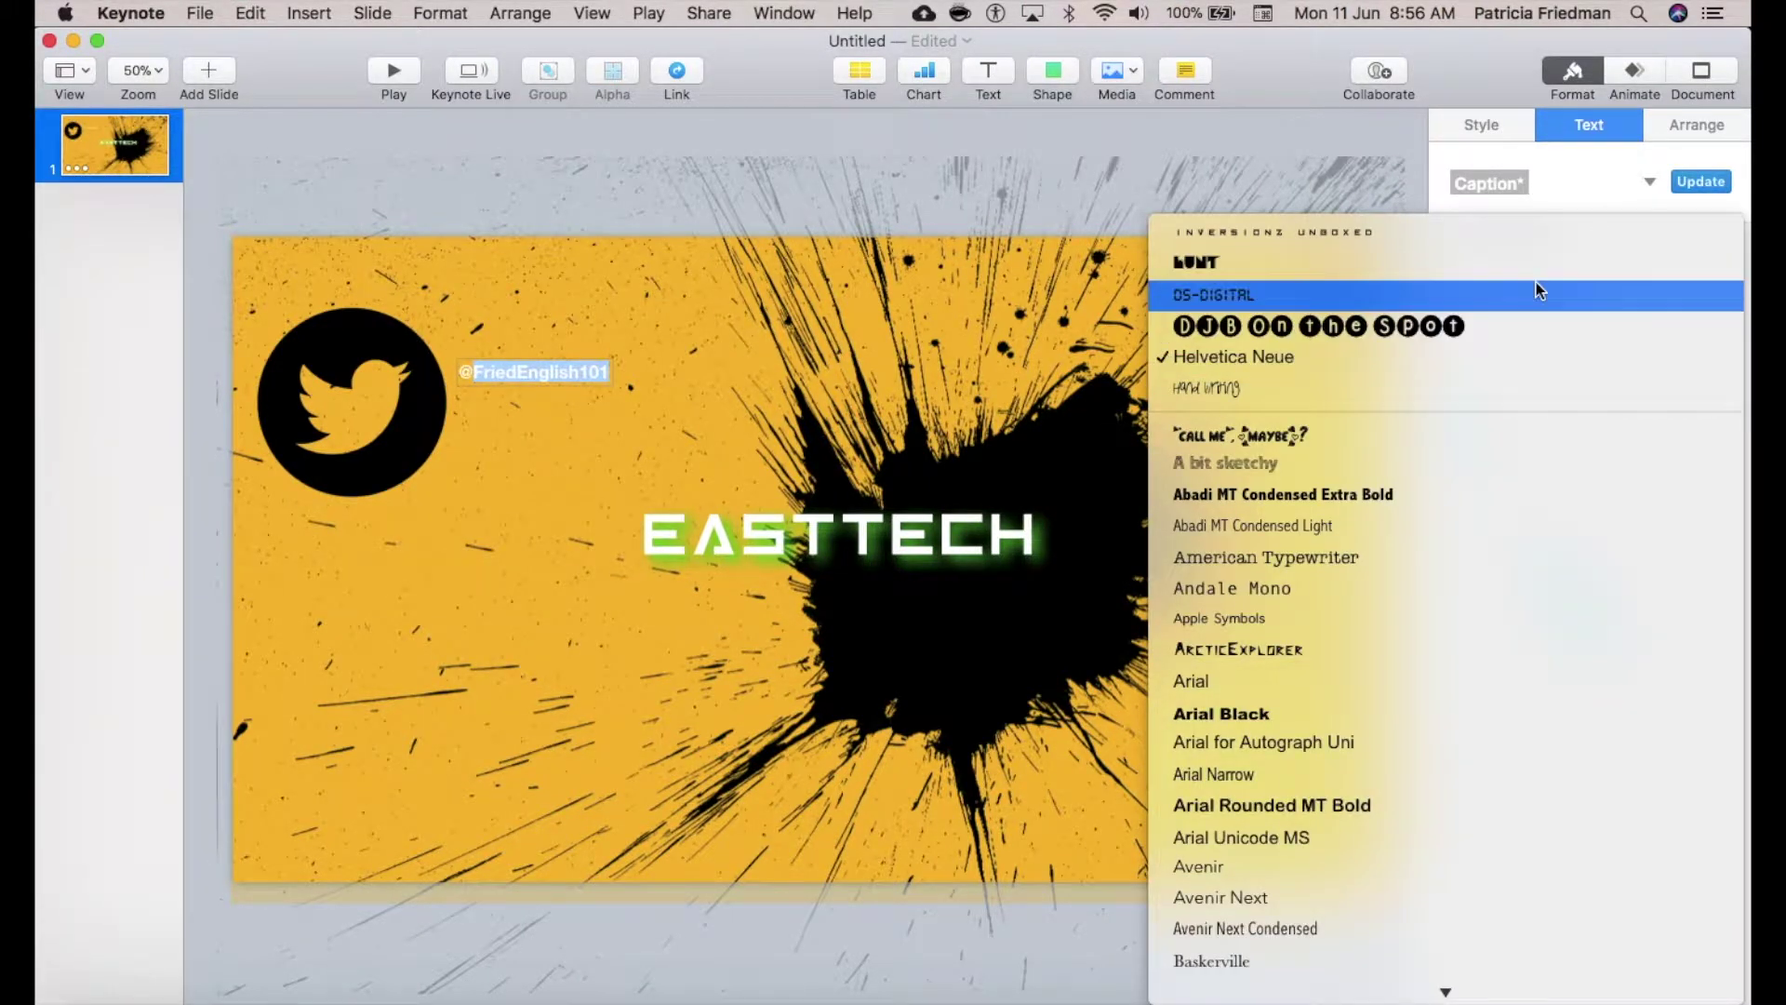
pyautogui.click(1516, 244)
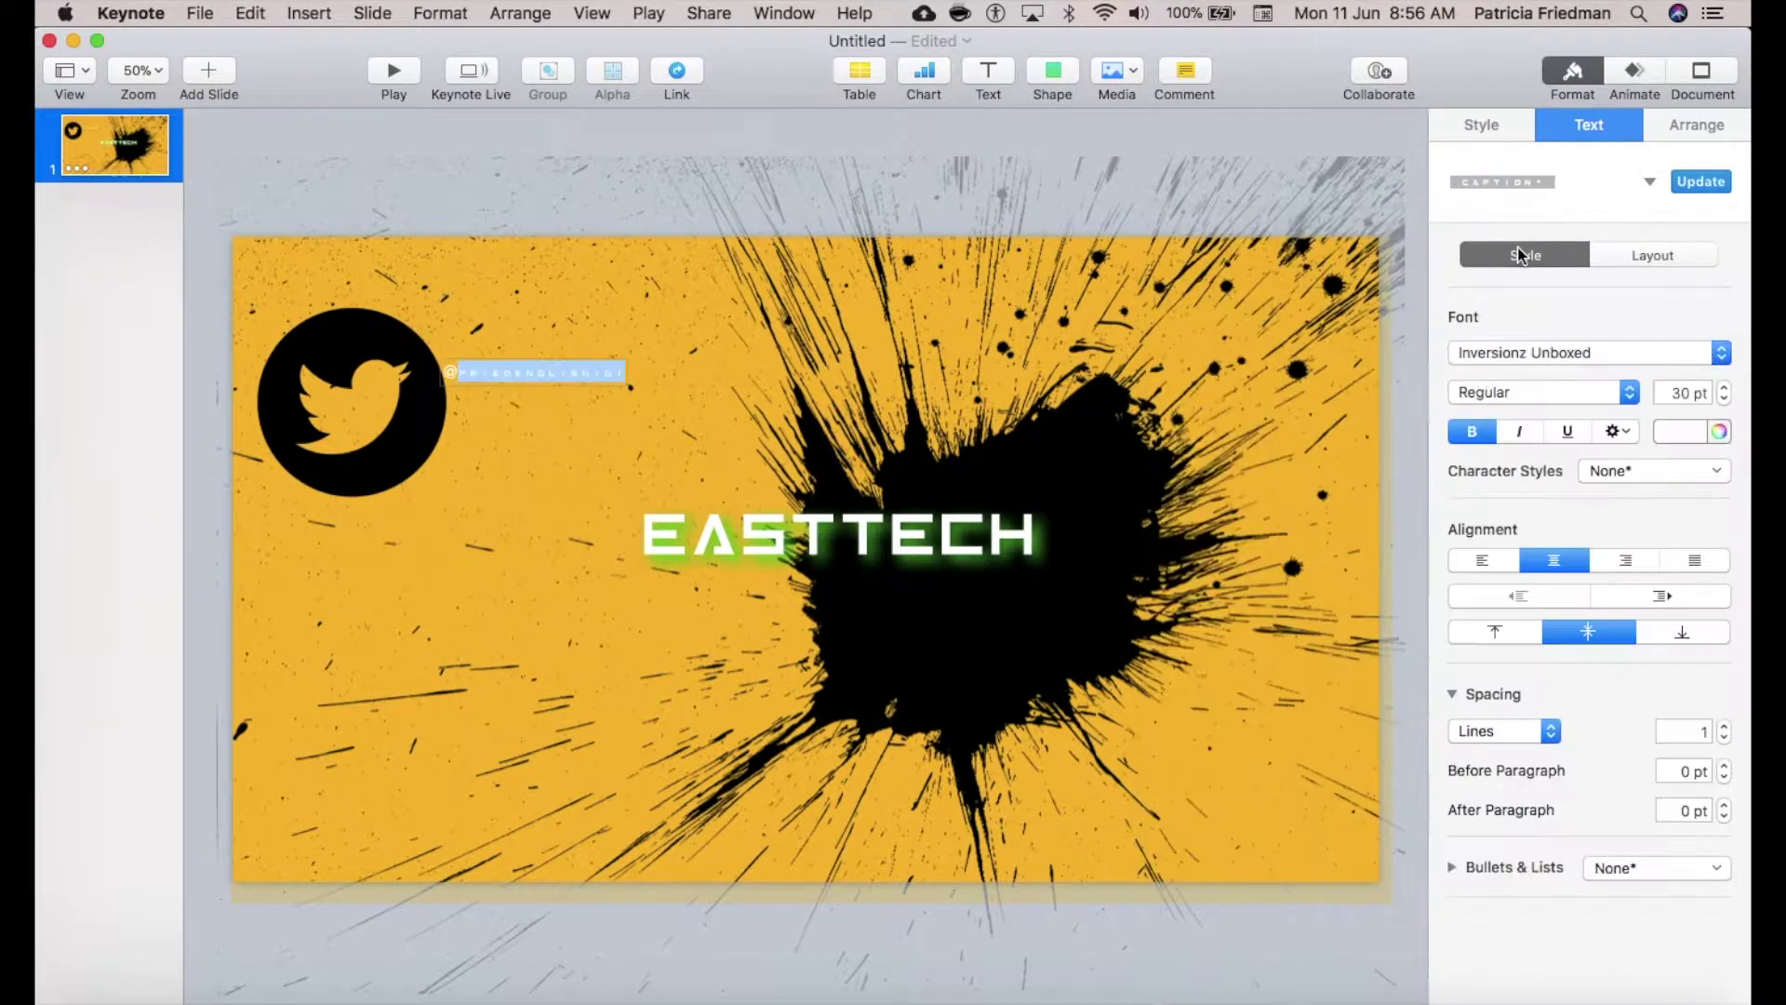
pyautogui.click(1724, 389)
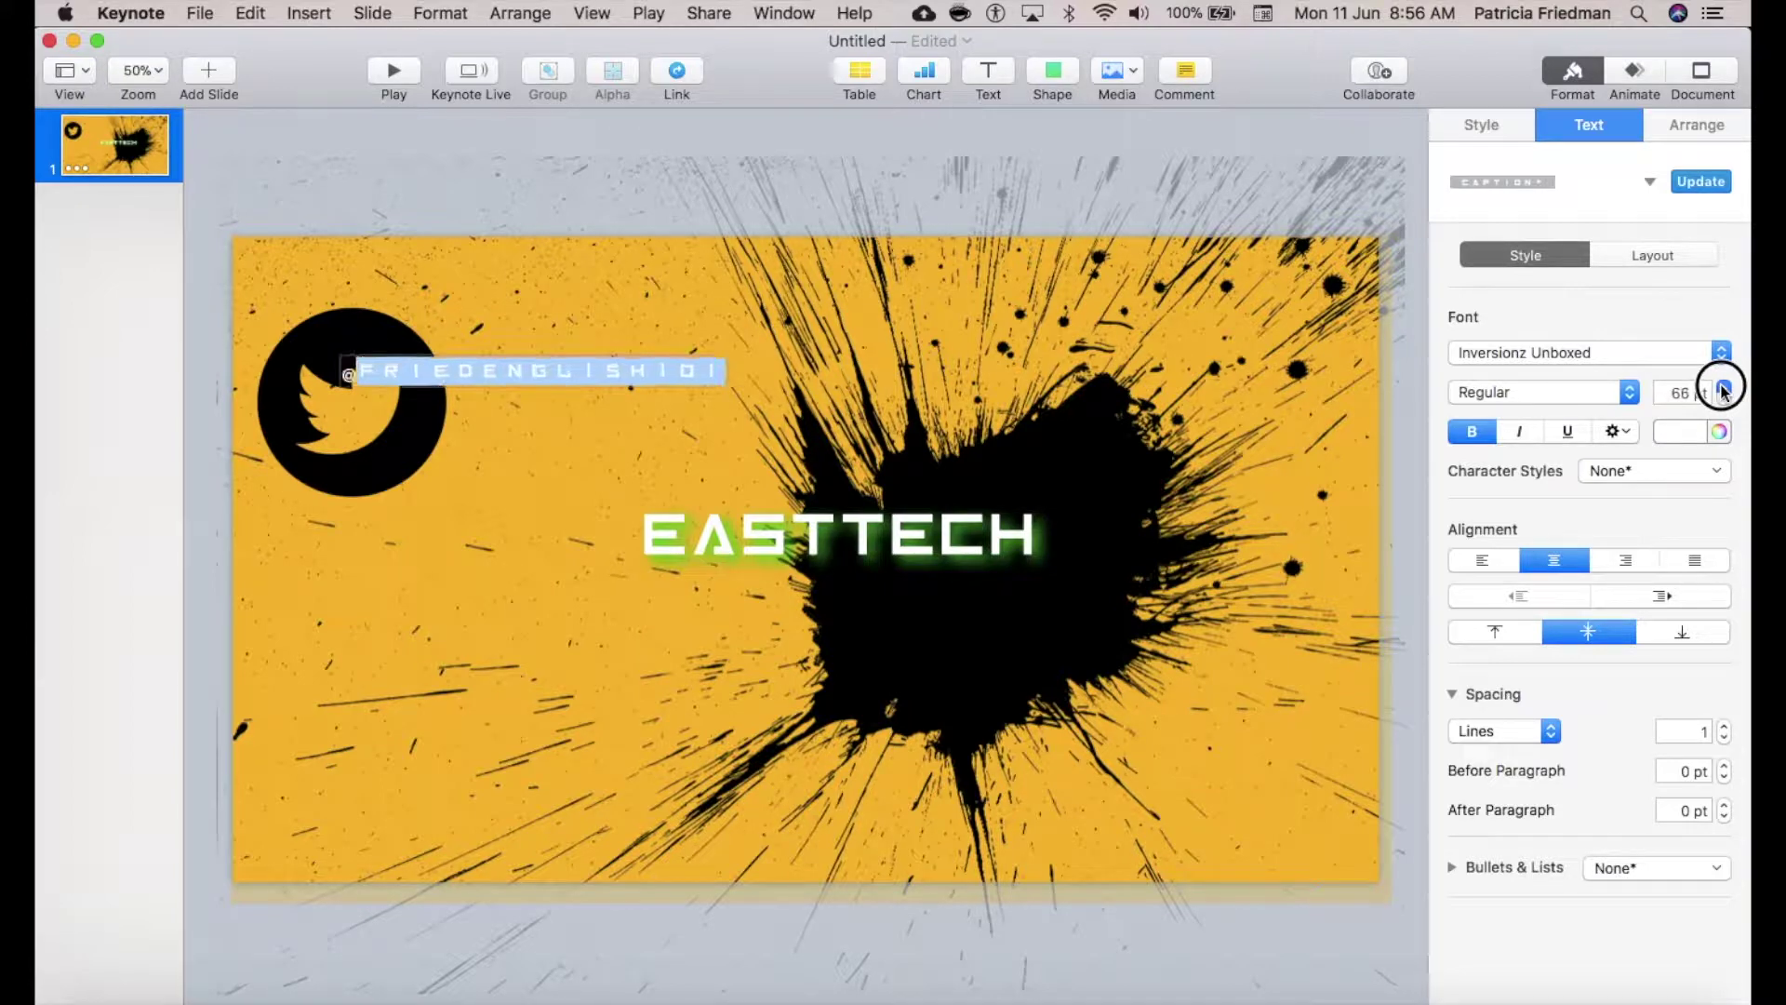
# Step: Move the handle text directly below the Twitter icon, near the slide's left edge, and open it for editing
pyautogui.press('Escape')
pyautogui.moveTo(487, 370); pyautogui.dragTo(417, 508)
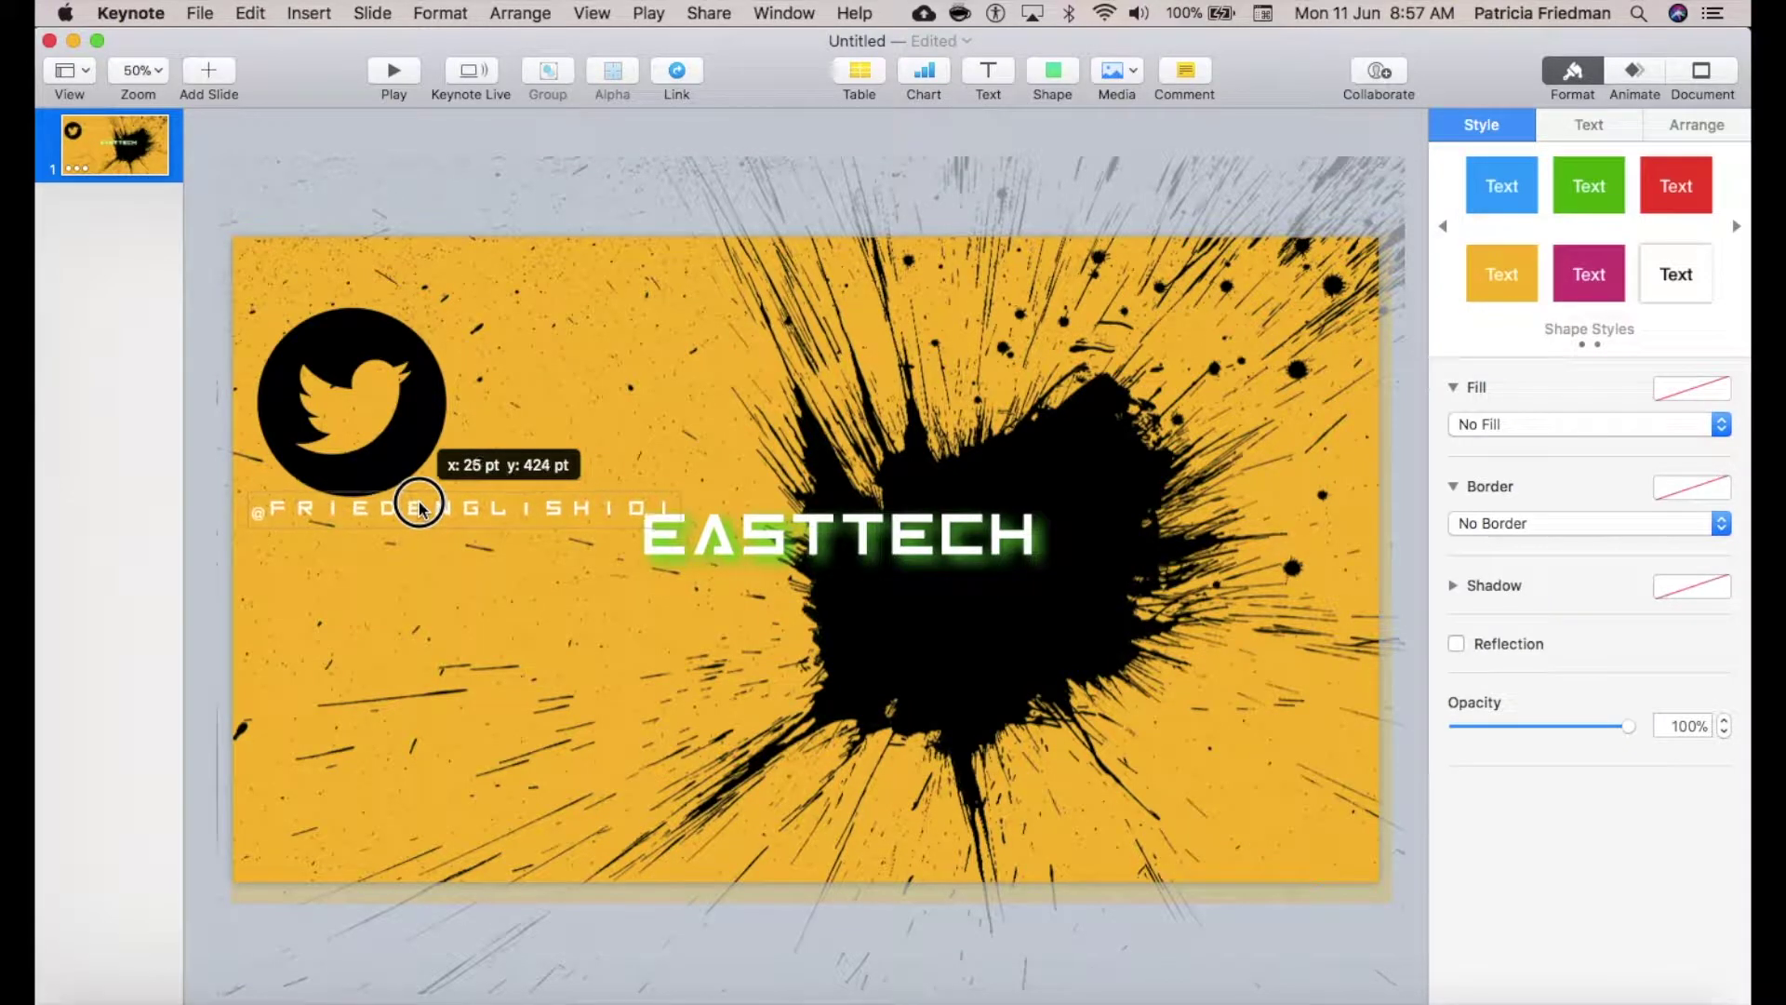
pyautogui.moveTo(419, 507); pyautogui.dragTo(417, 504)
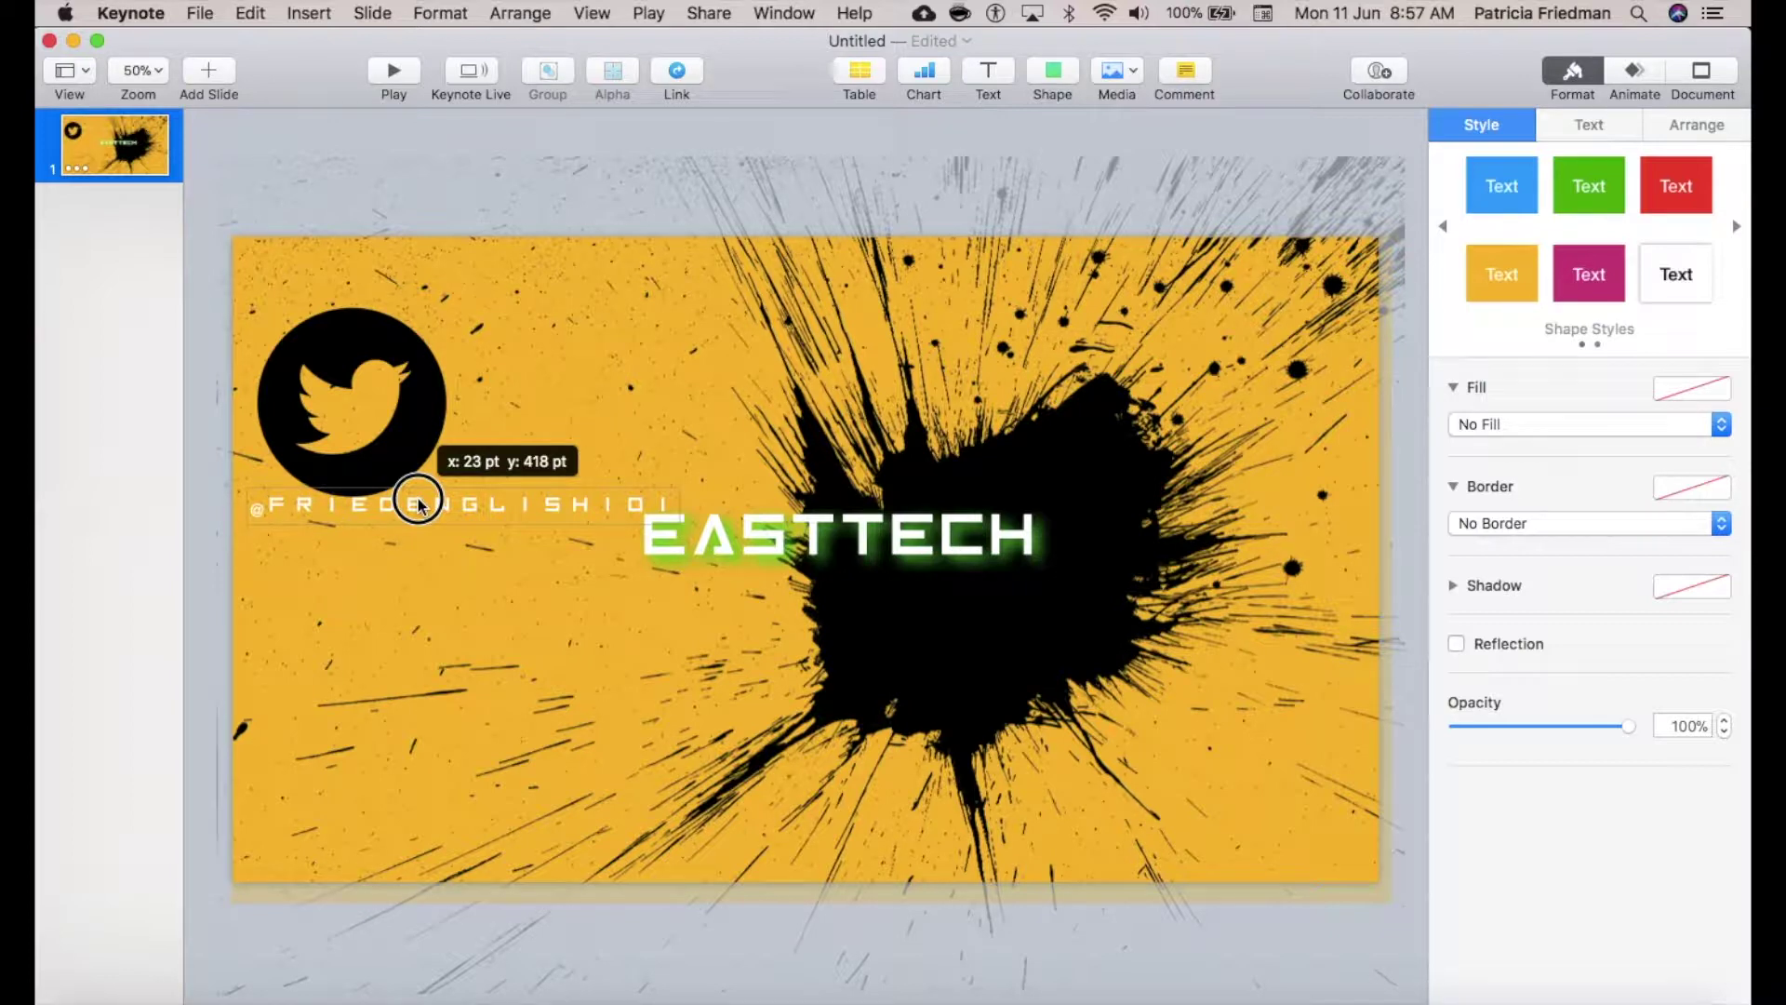
pyautogui.moveTo(415, 506); pyautogui.dragTo(412, 506)
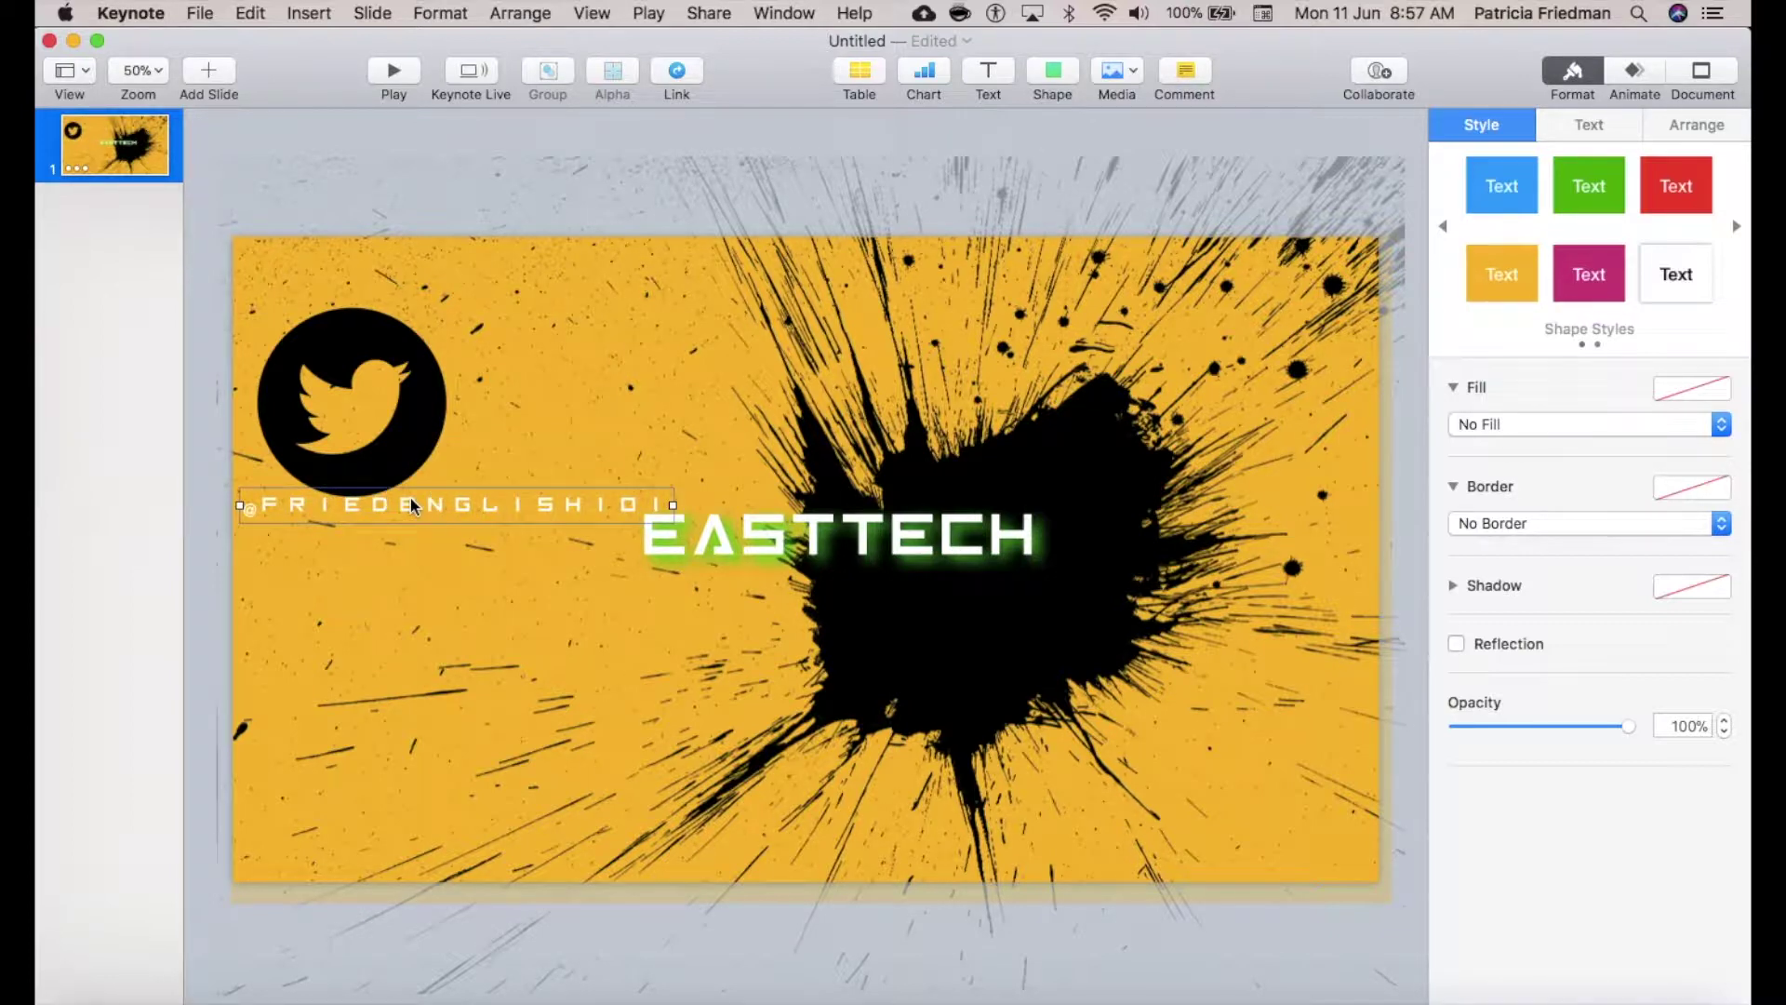
pyautogui.doubleClick(442, 504)
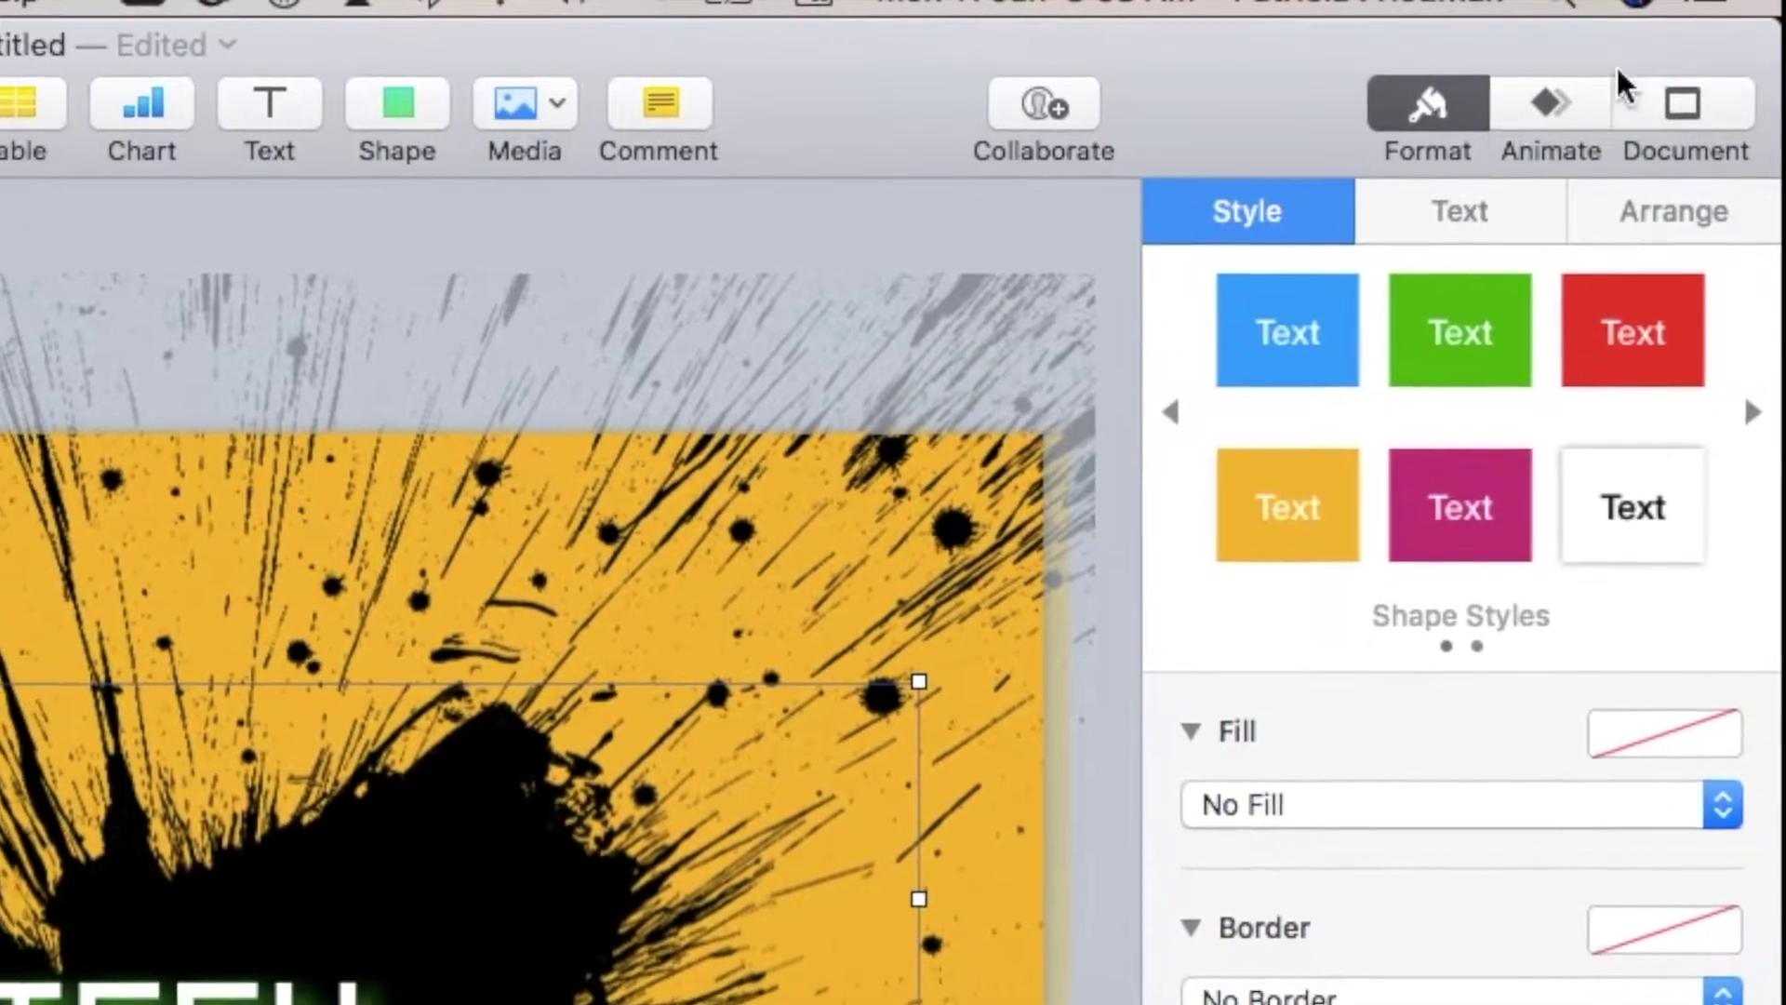
# Step: Add a Move action to the EASTTECH title
pyautogui.click(1636, 71)
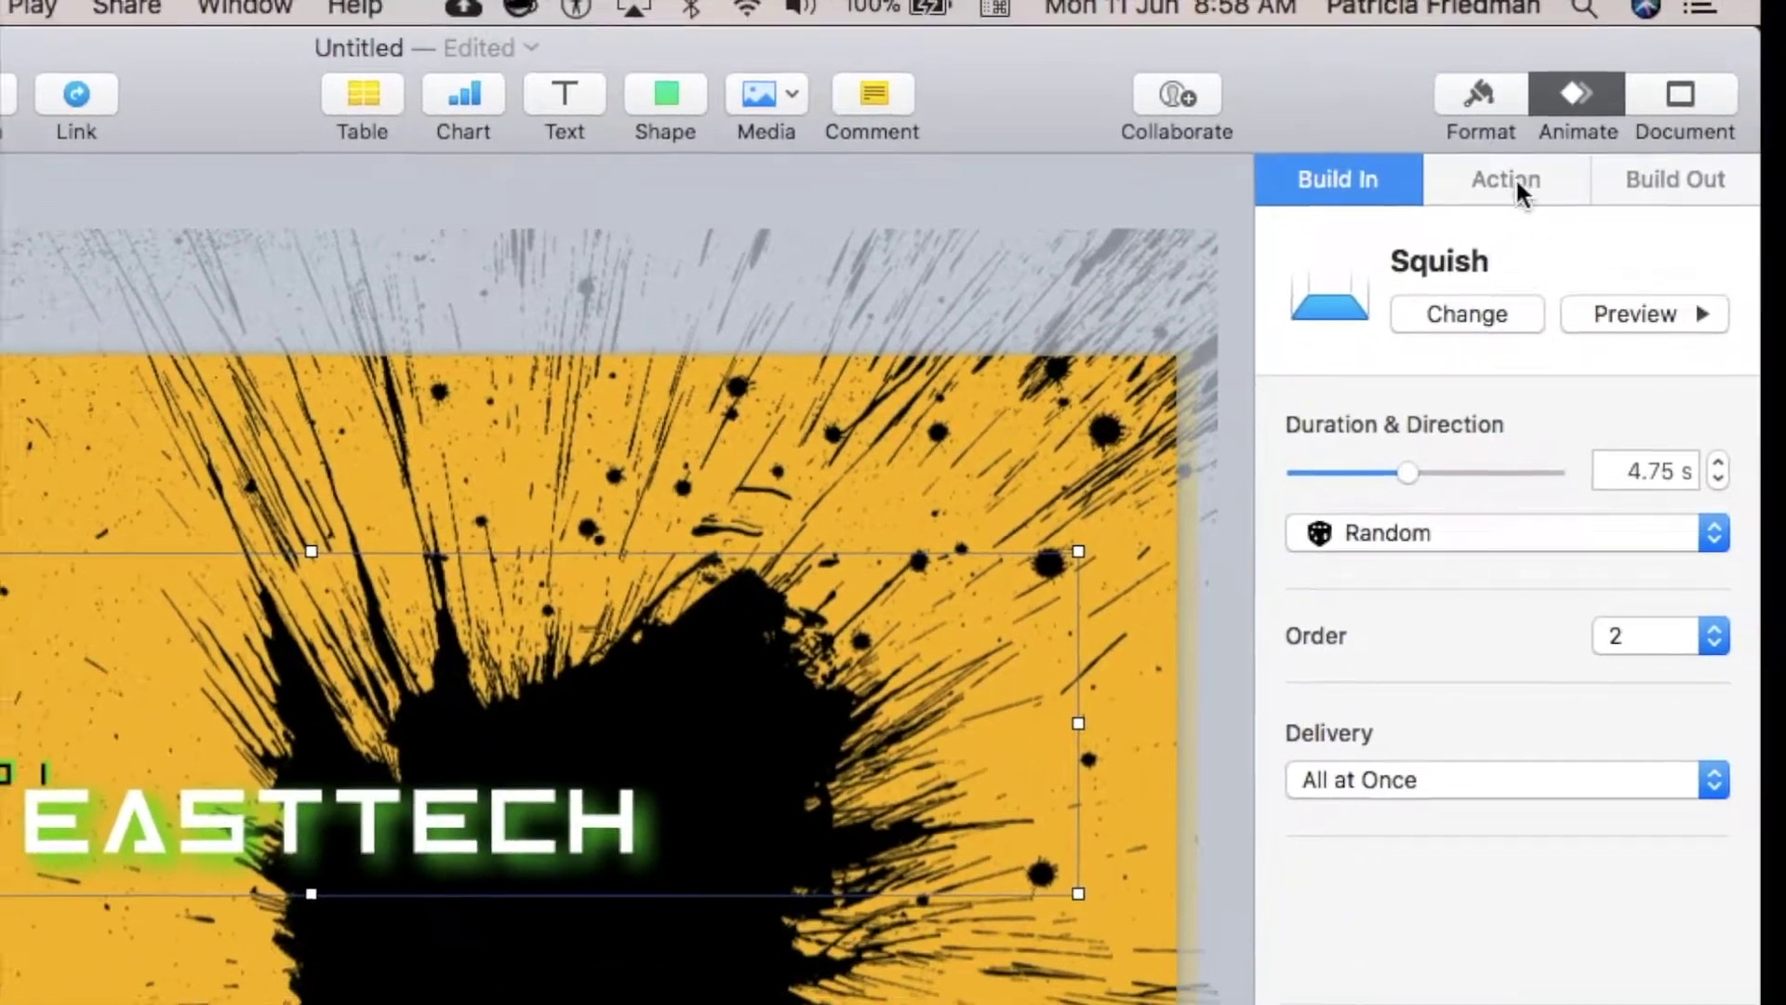
pyautogui.click(1488, 202)
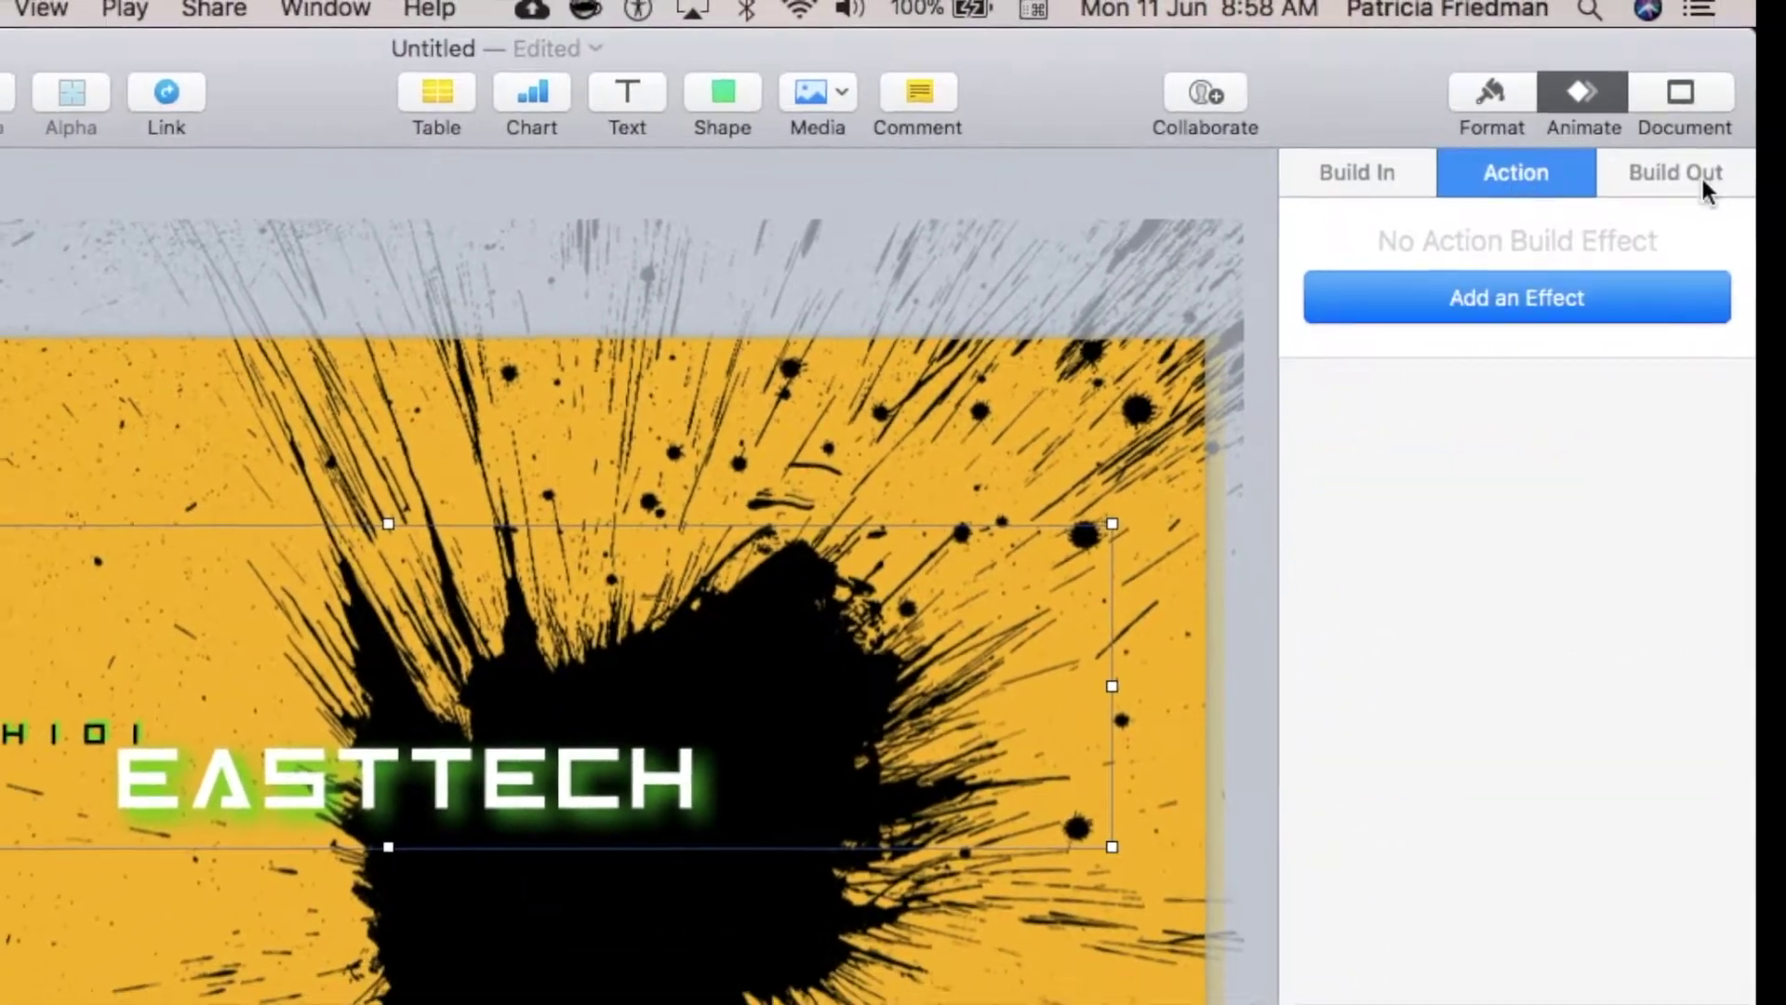
pyautogui.click(1699, 175)
pyautogui.click(1544, 175)
pyautogui.click(1545, 298)
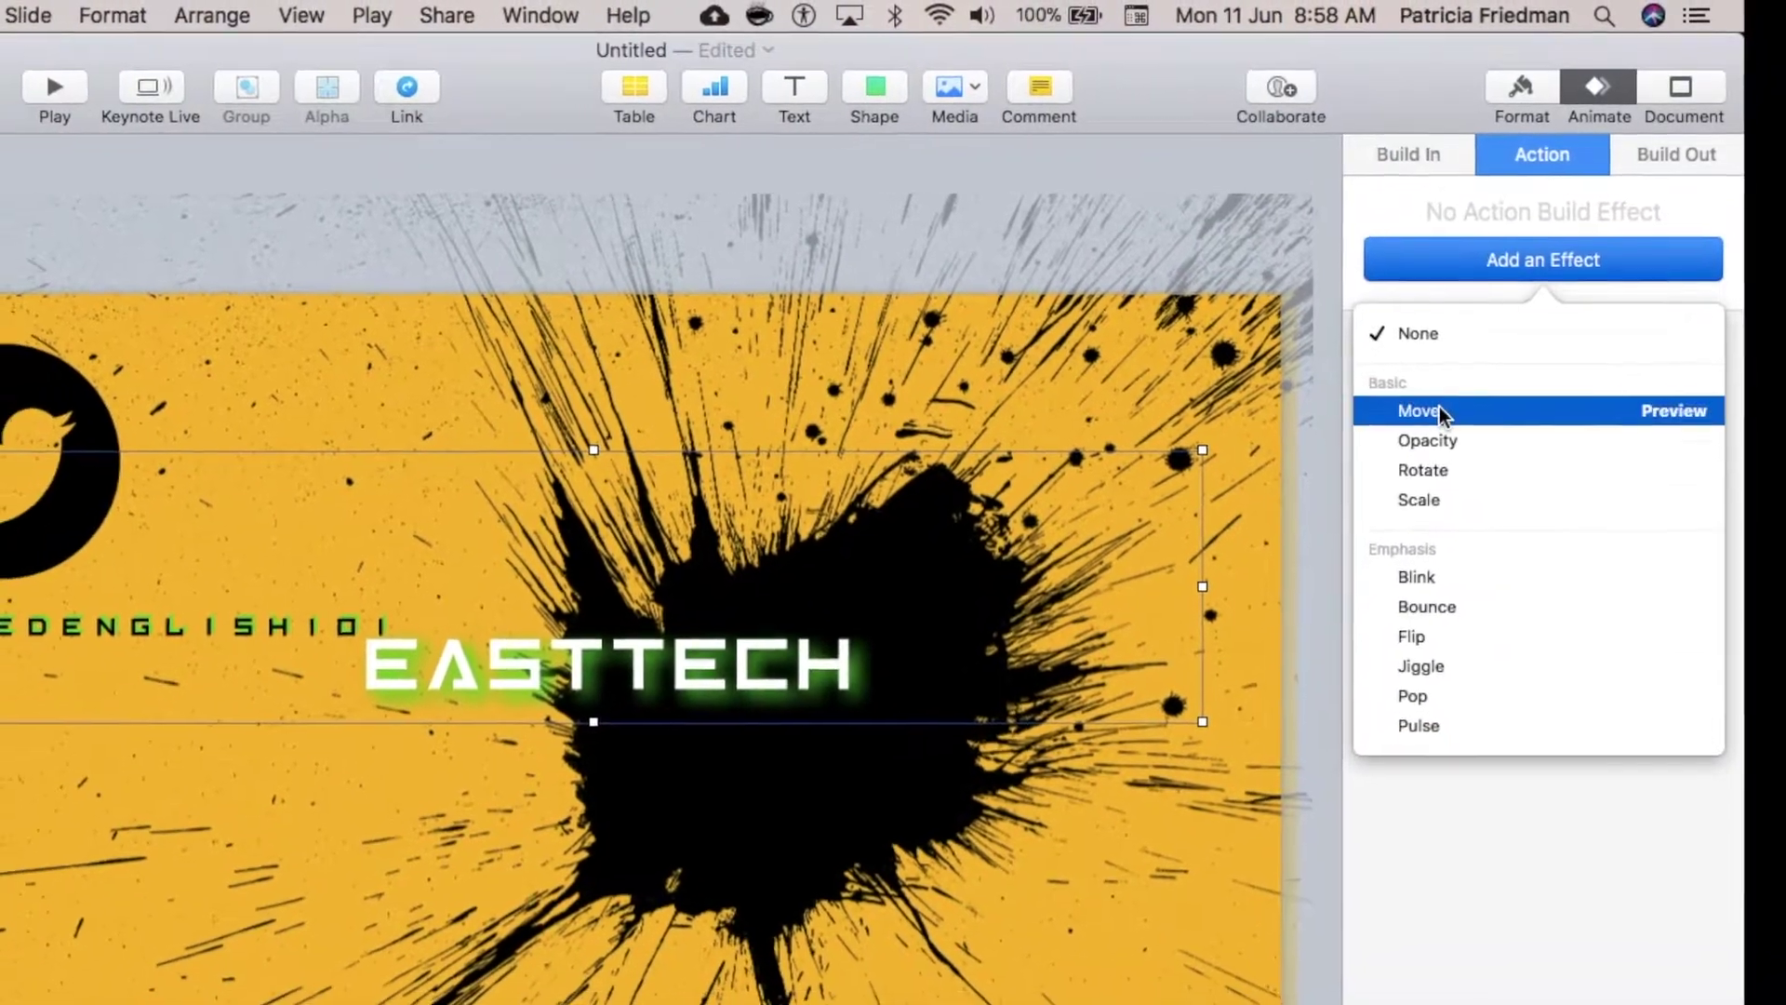
pyautogui.click(1438, 410)
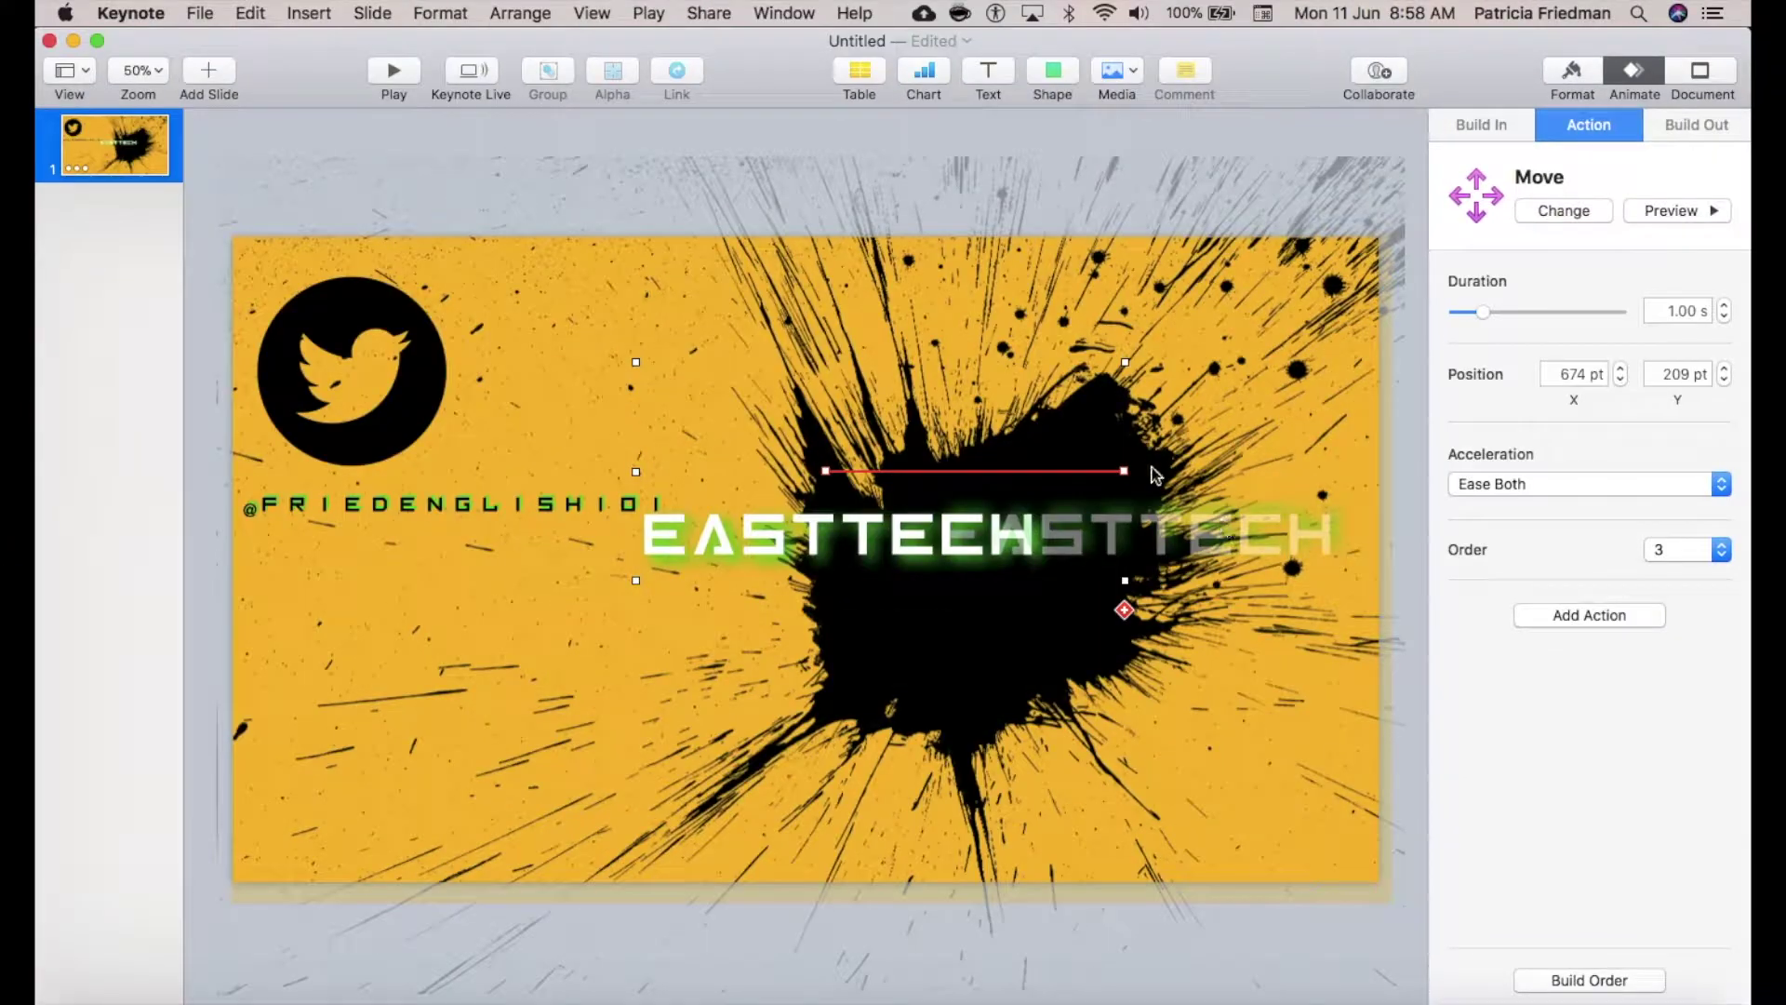
# Step: Set the EASTTECH title's Move action to end beyond the slide's lower-right corner, at about X 1445 pt, Y 1109 pt
pyautogui.moveTo(1154, 475); pyautogui.dragTo(1598, 1003)
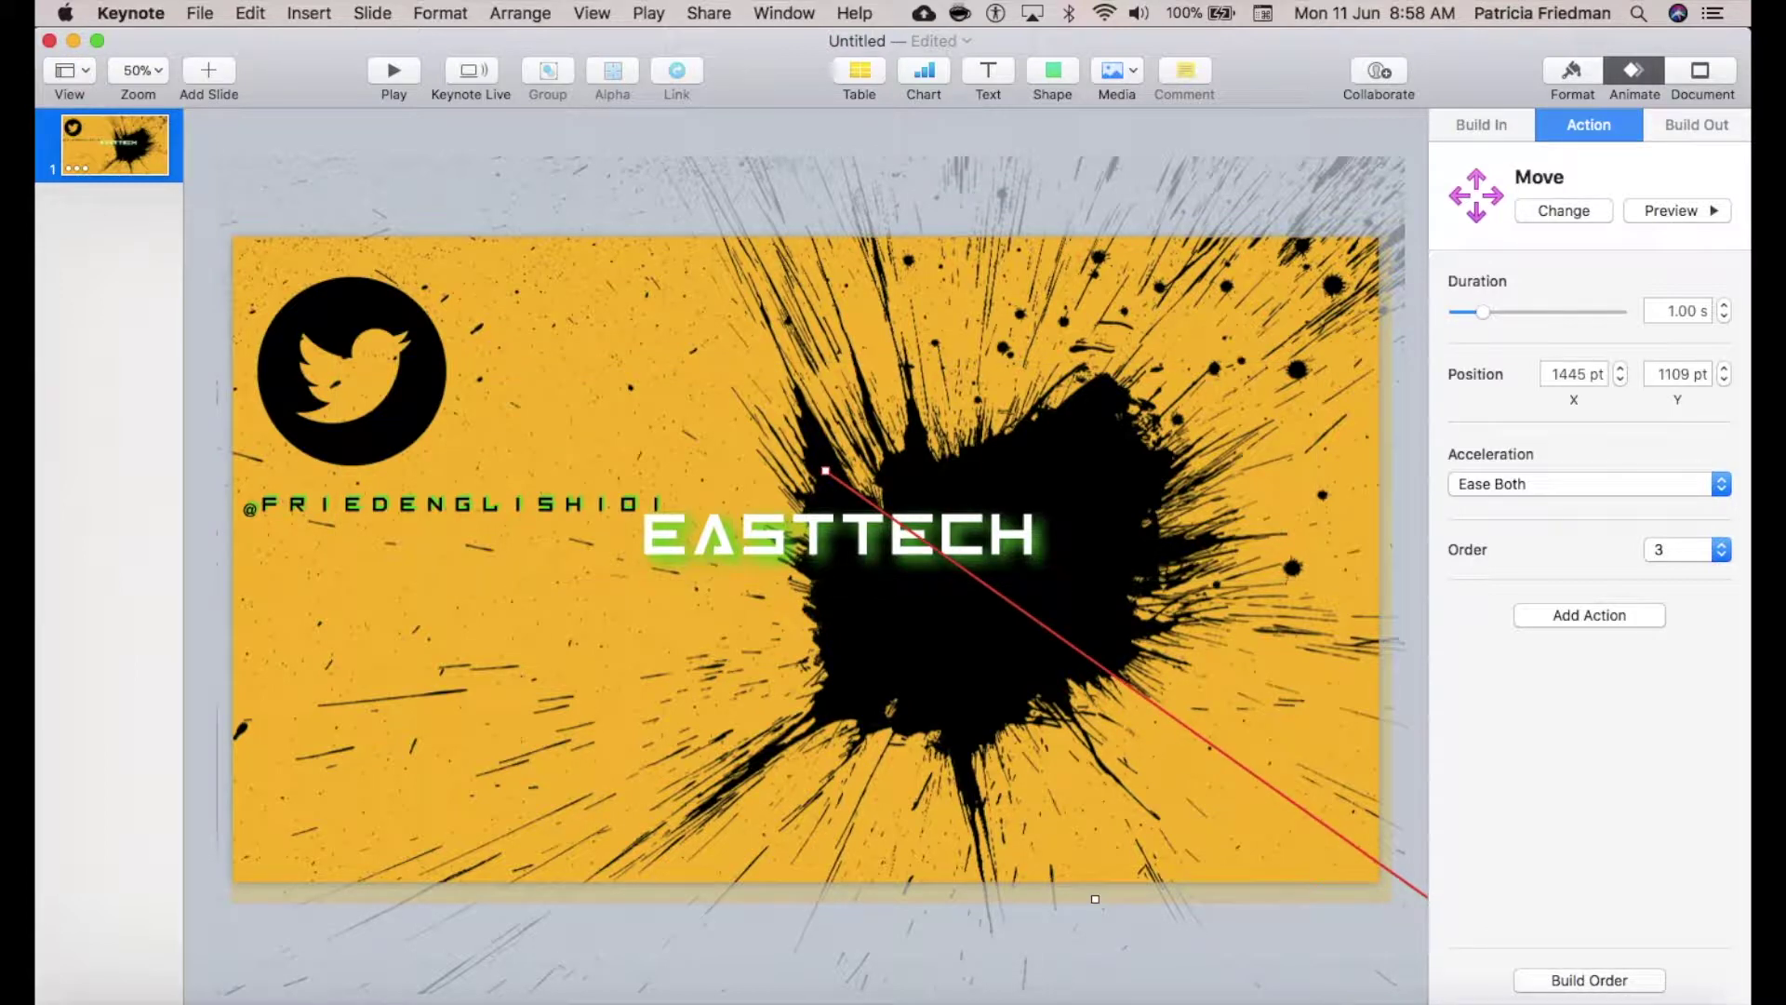
pyautogui.click(1068, 610)
pyautogui.click(969, 329)
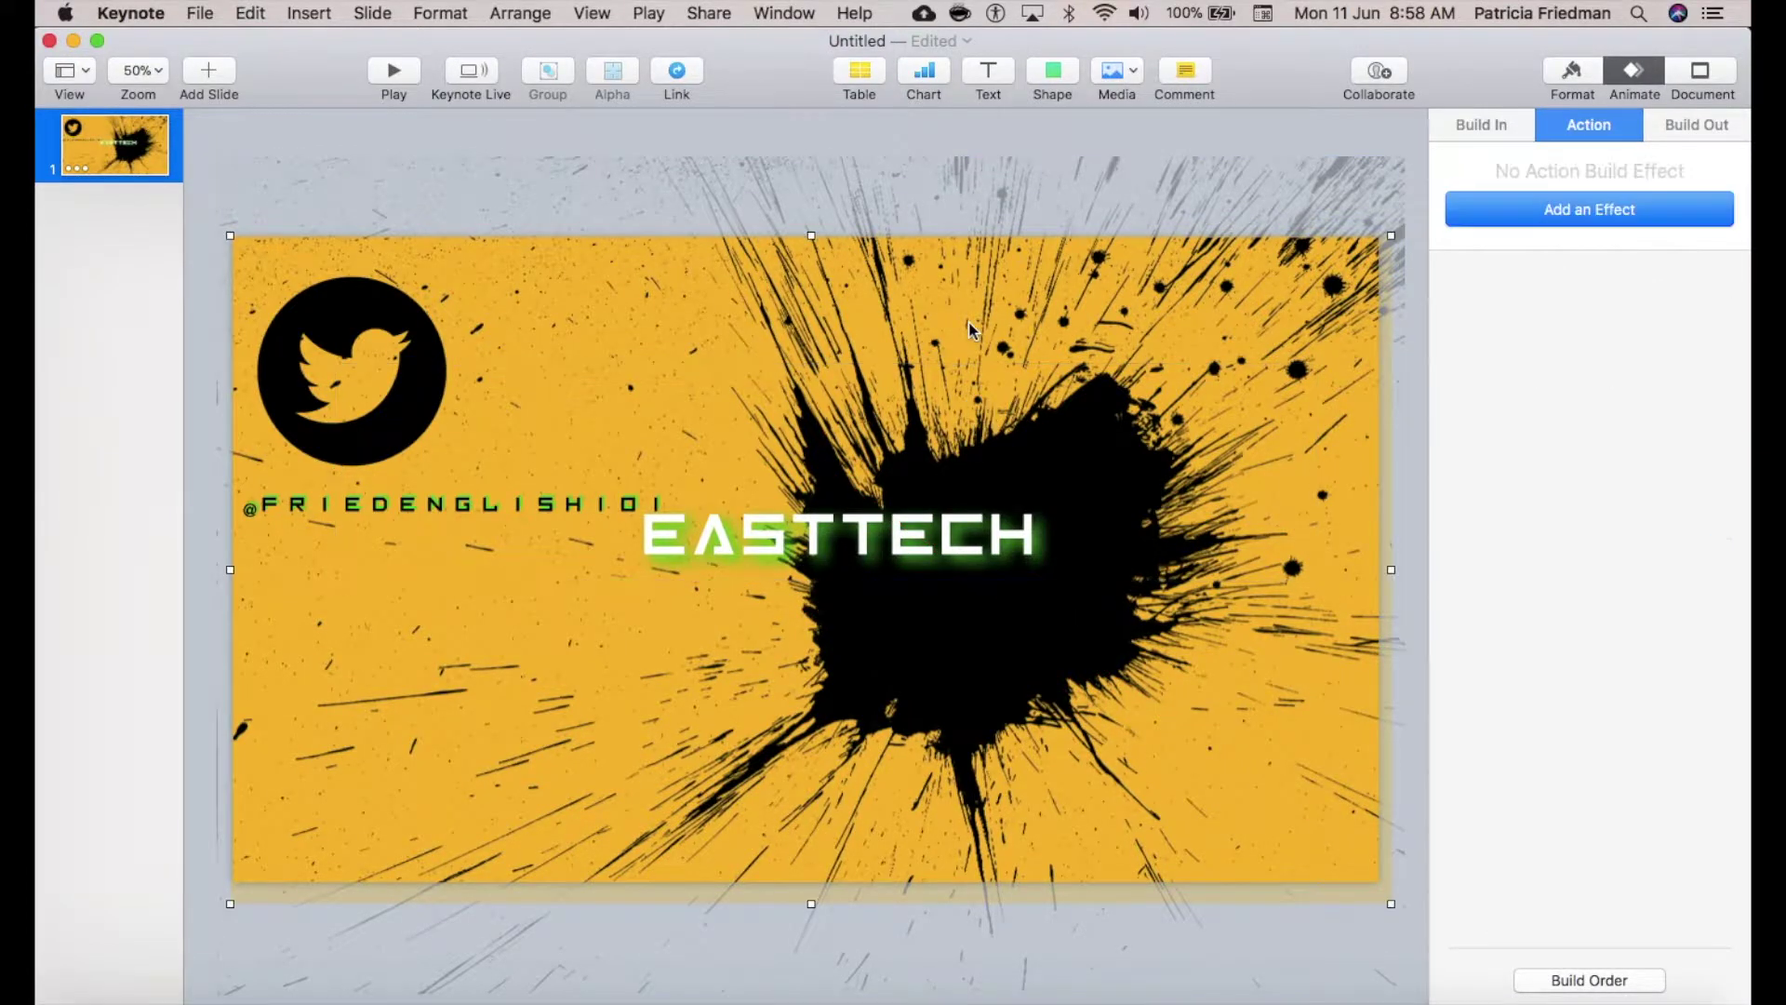
# Step: Add a Move action to the ink splatter image that ends beyond the slide's lower-left corner, and preview it
pyautogui.click(1053, 507)
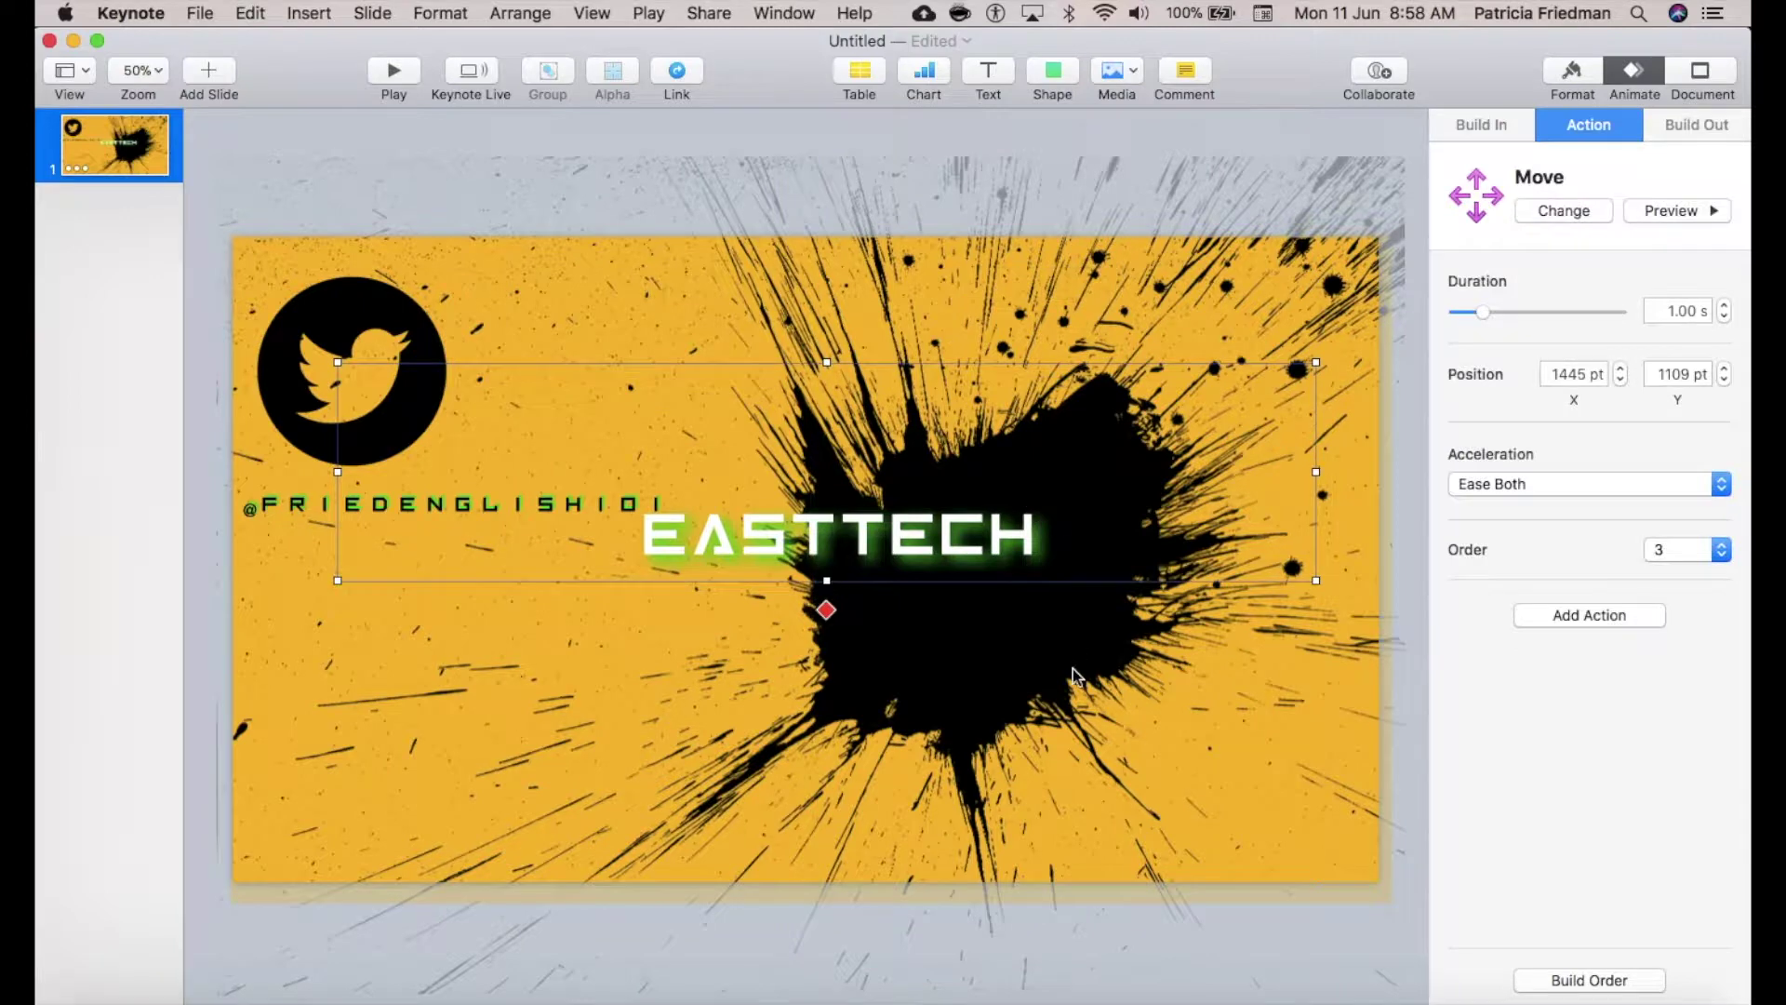
pyautogui.click(999, 680)
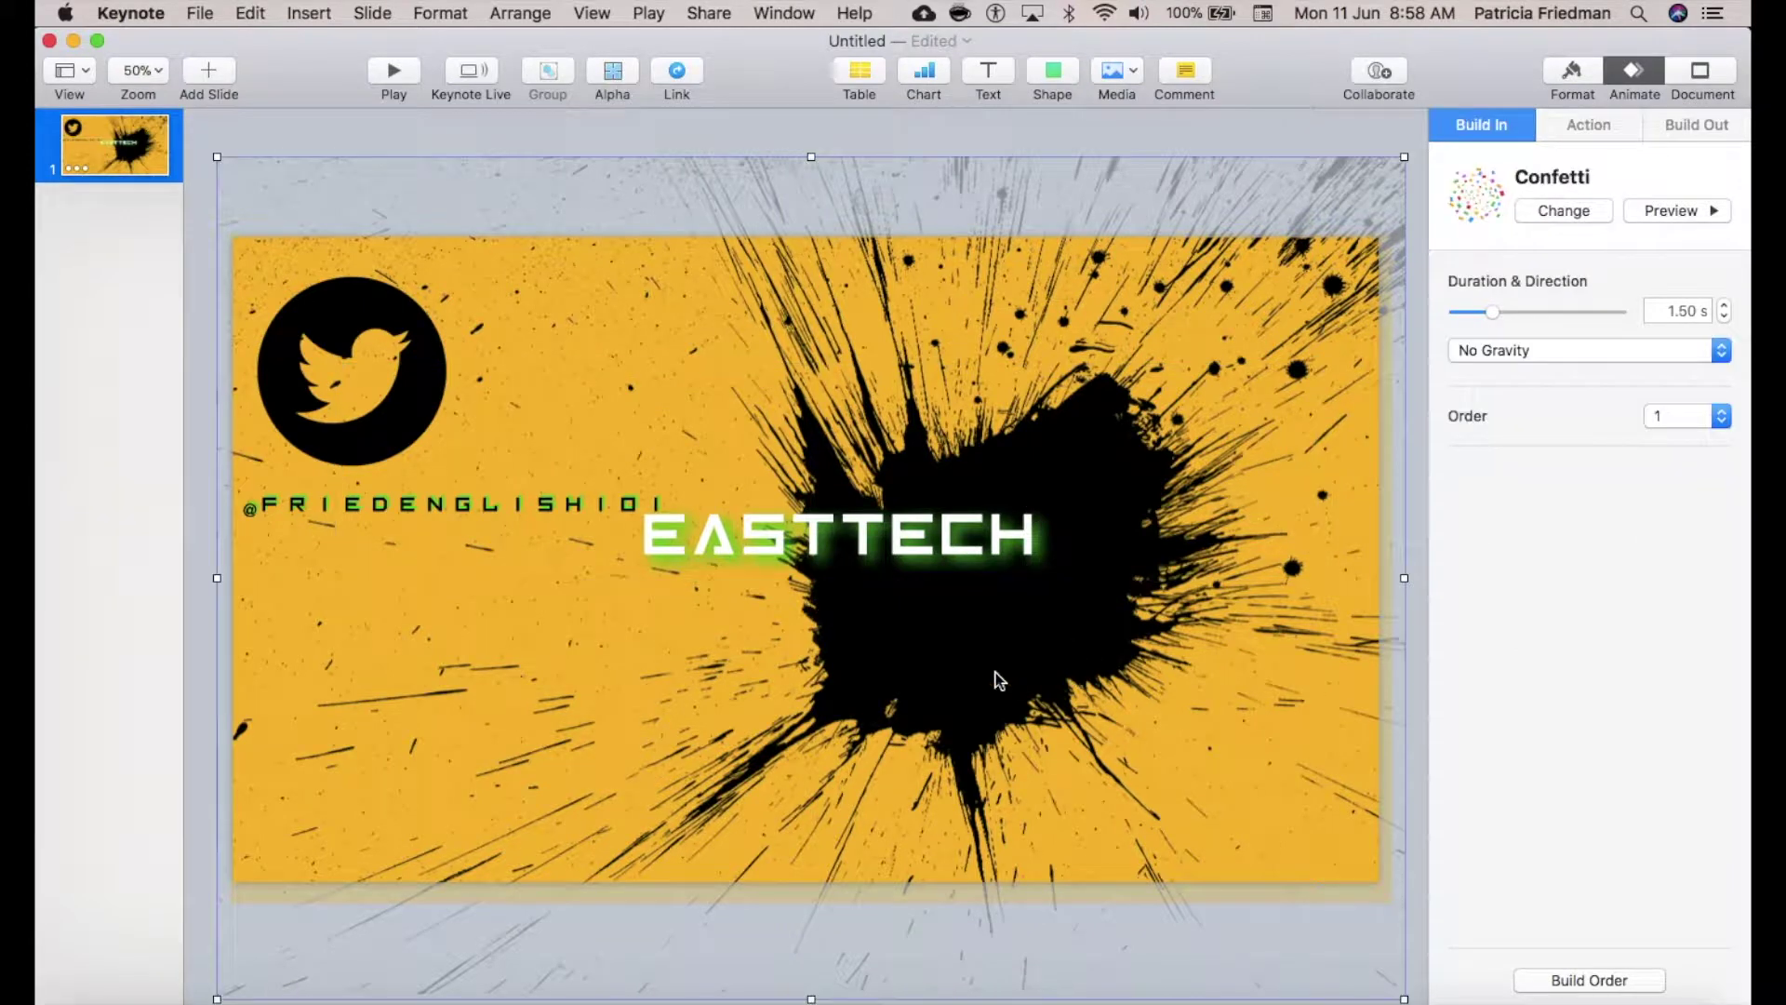
pyautogui.click(1602, 128)
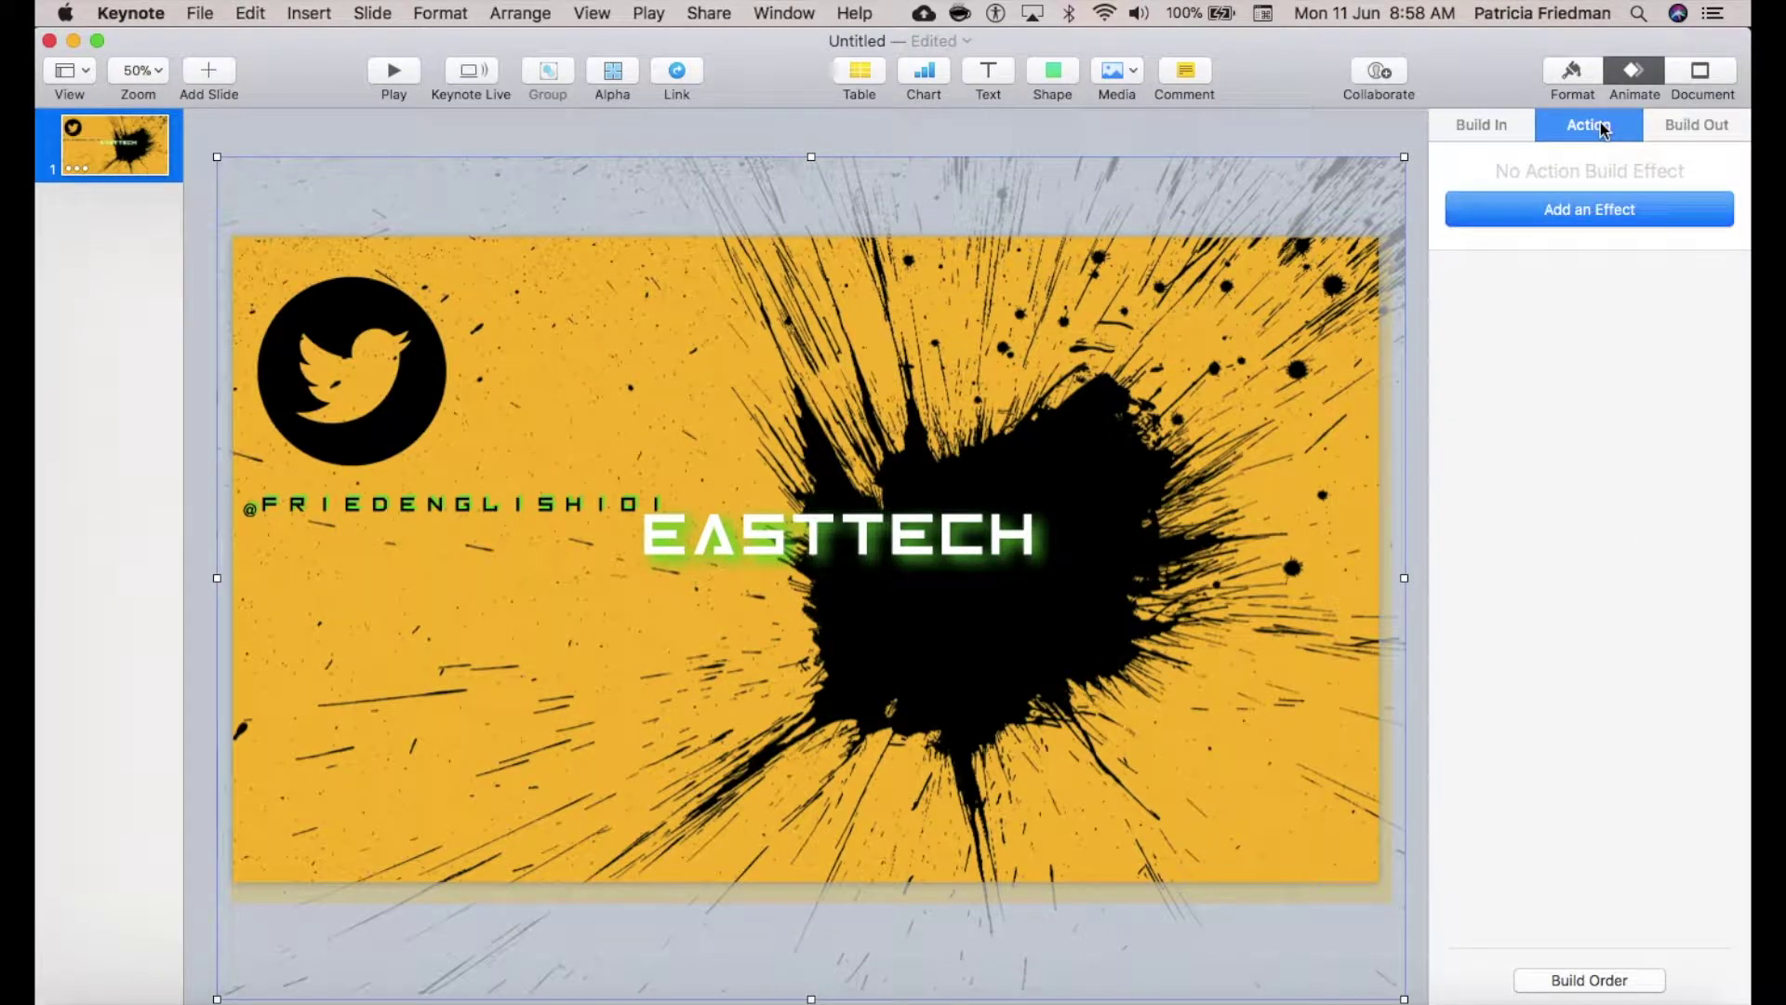
pyautogui.click(1600, 209)
pyautogui.click(1542, 327)
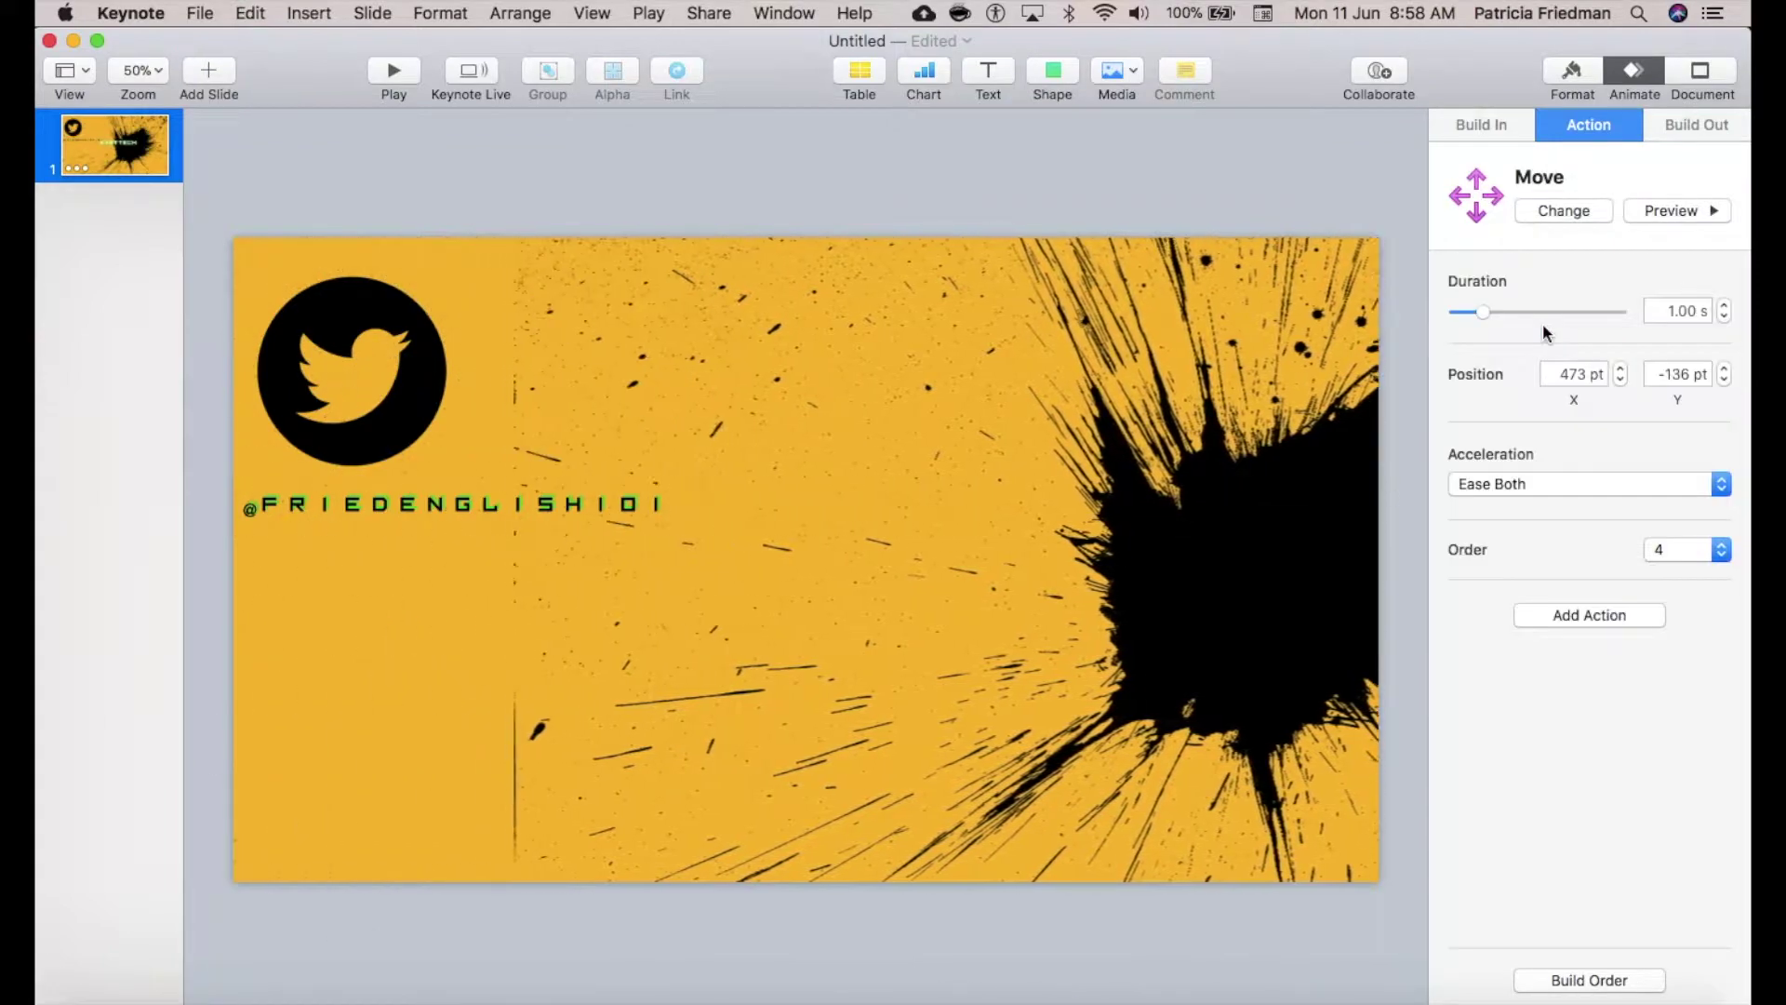
pyautogui.moveTo(1121, 590); pyautogui.dragTo(28, 1000)
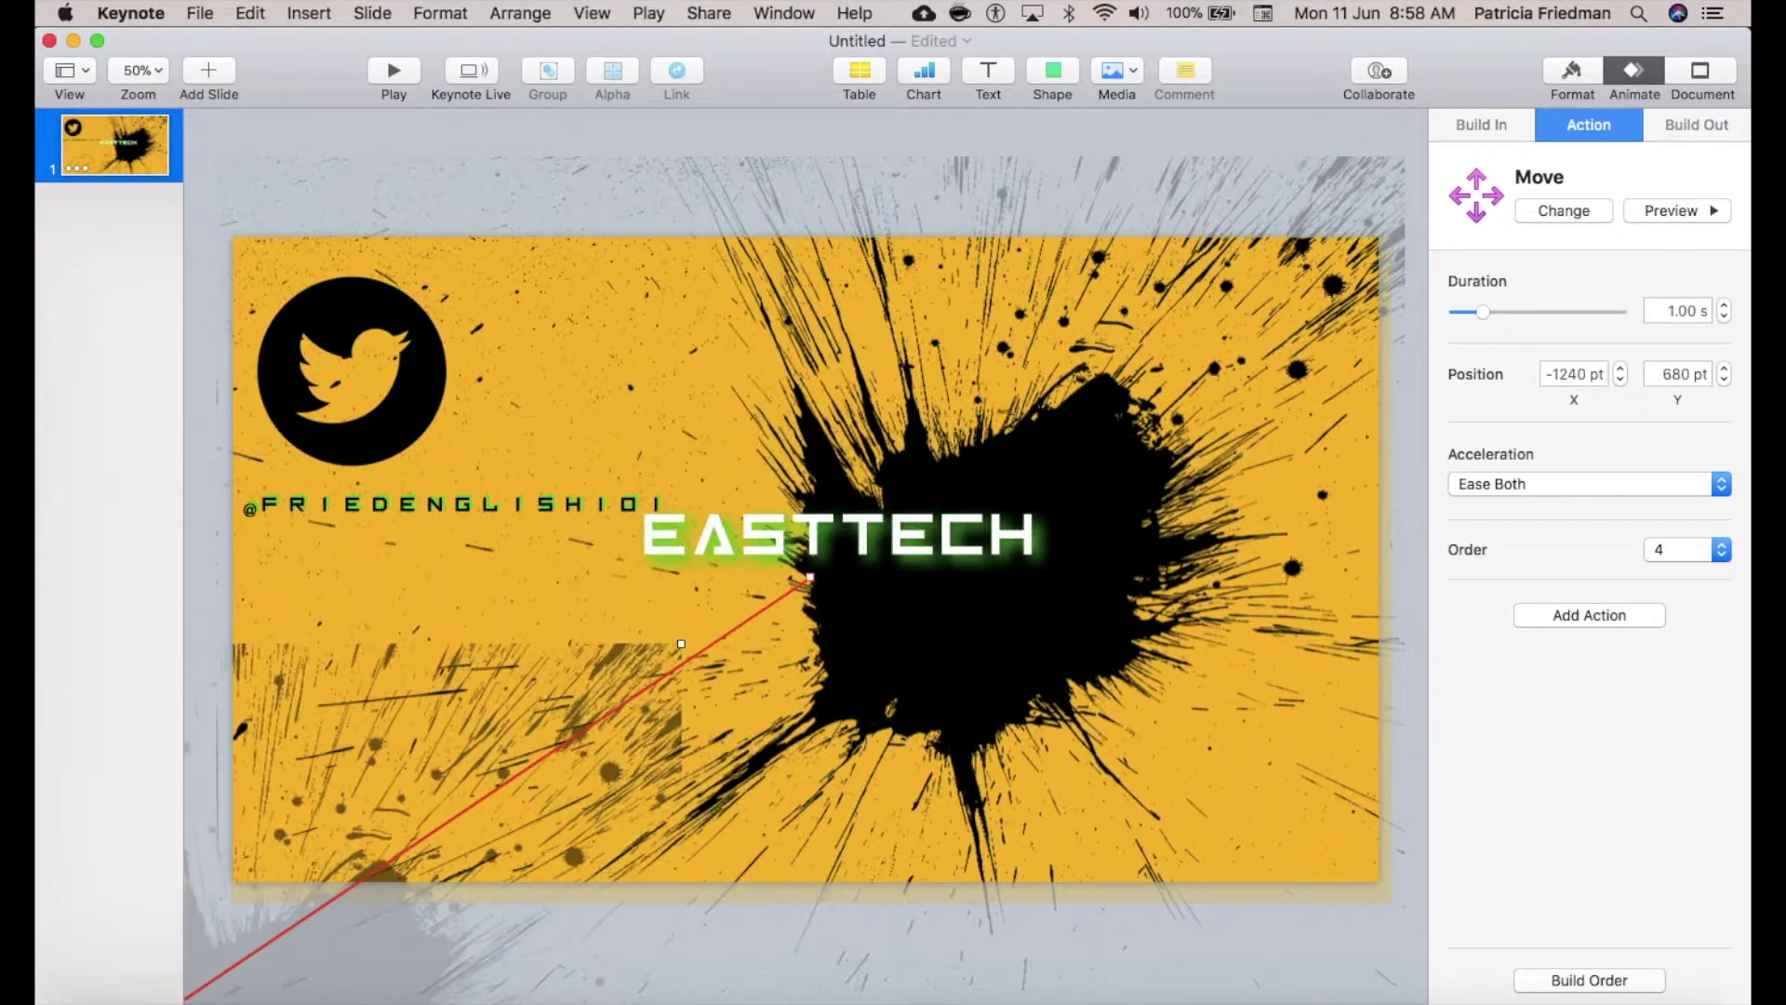
pyautogui.moveTo(631, 642); pyautogui.dragTo(198, 924)
pyautogui.click(1668, 213)
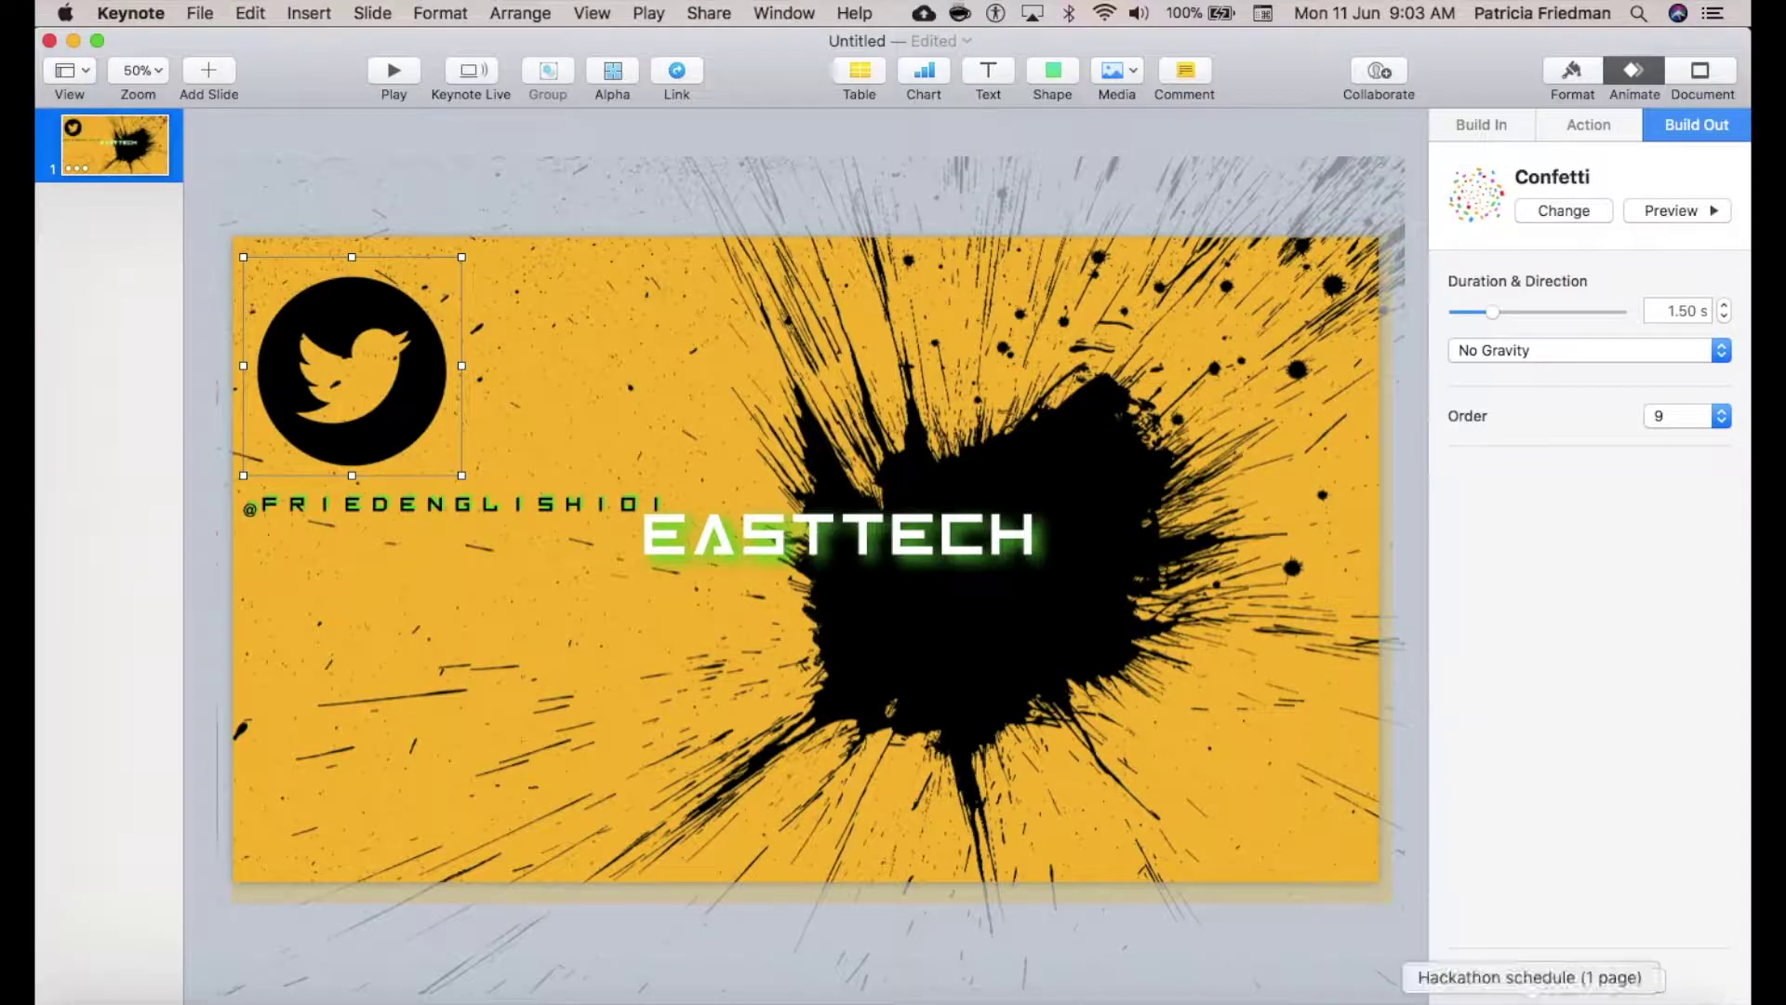
# Step: Open the build order, set the Twitter icon's Confetti build-out to start With Build 8, and preview it
pyautogui.click(1582, 980)
pyautogui.scroll(-3, 1208, 549)
pyautogui.scroll(3, 1208, 549)
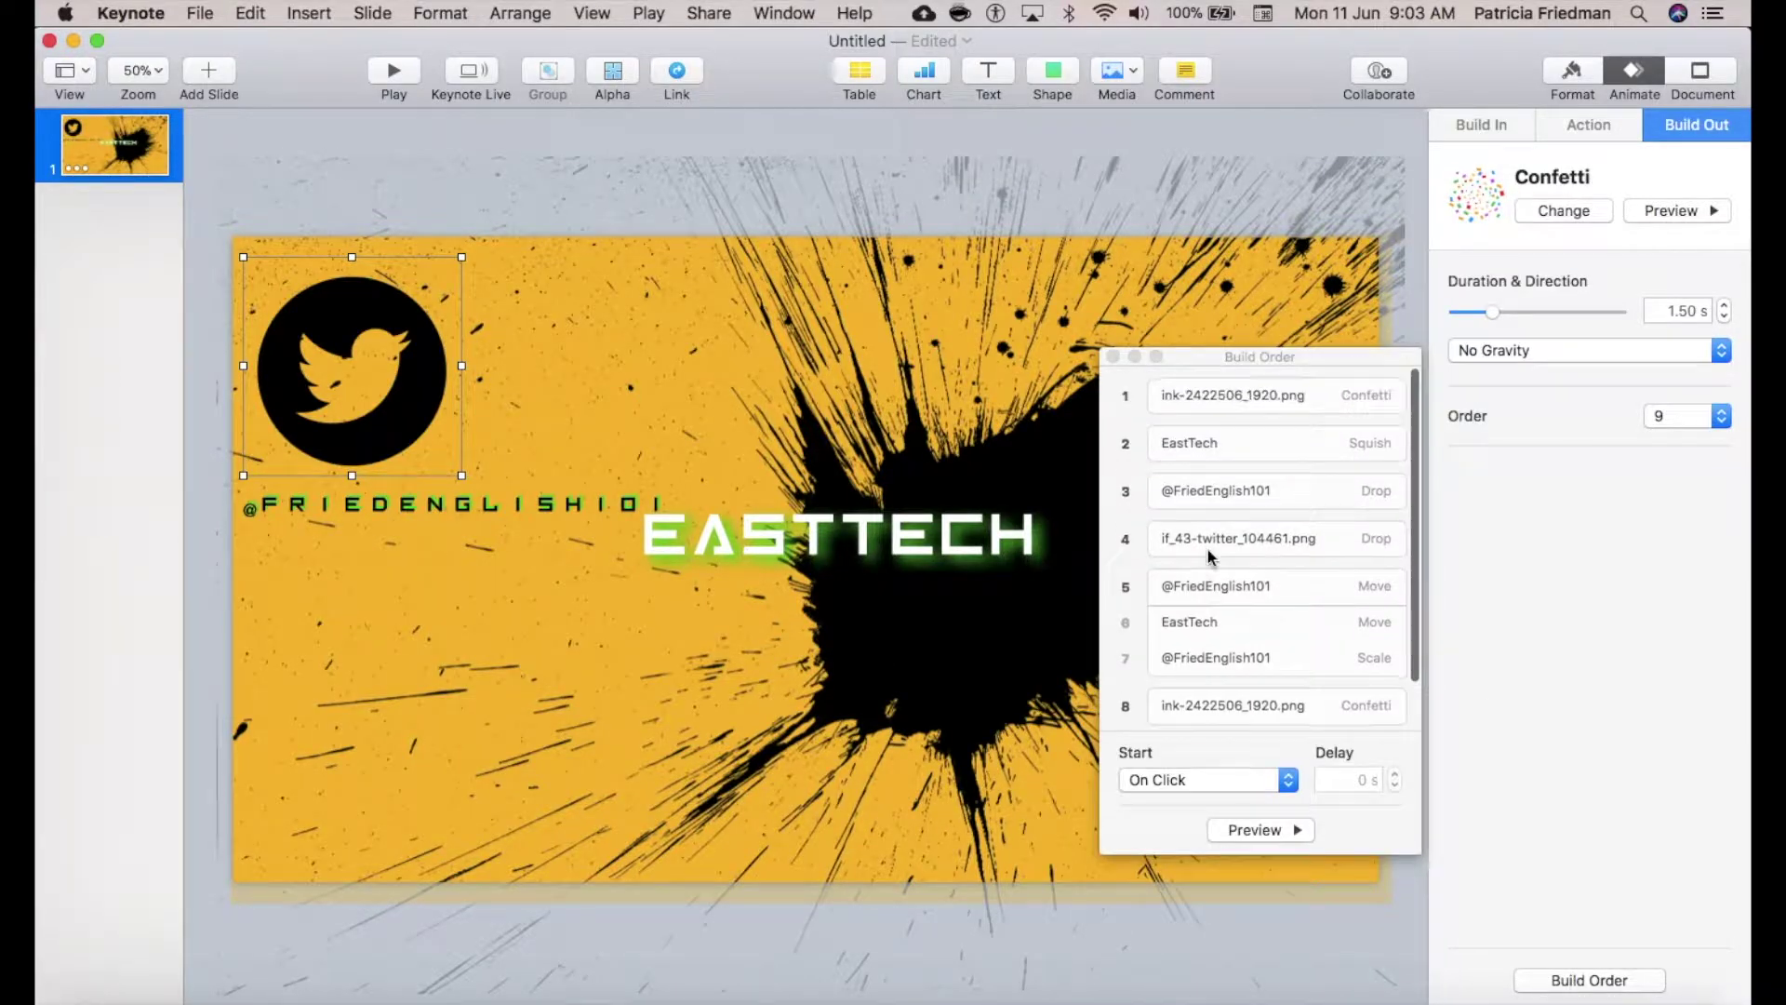
pyautogui.click(1212, 778)
pyautogui.click(1198, 800)
pyautogui.click(1256, 830)
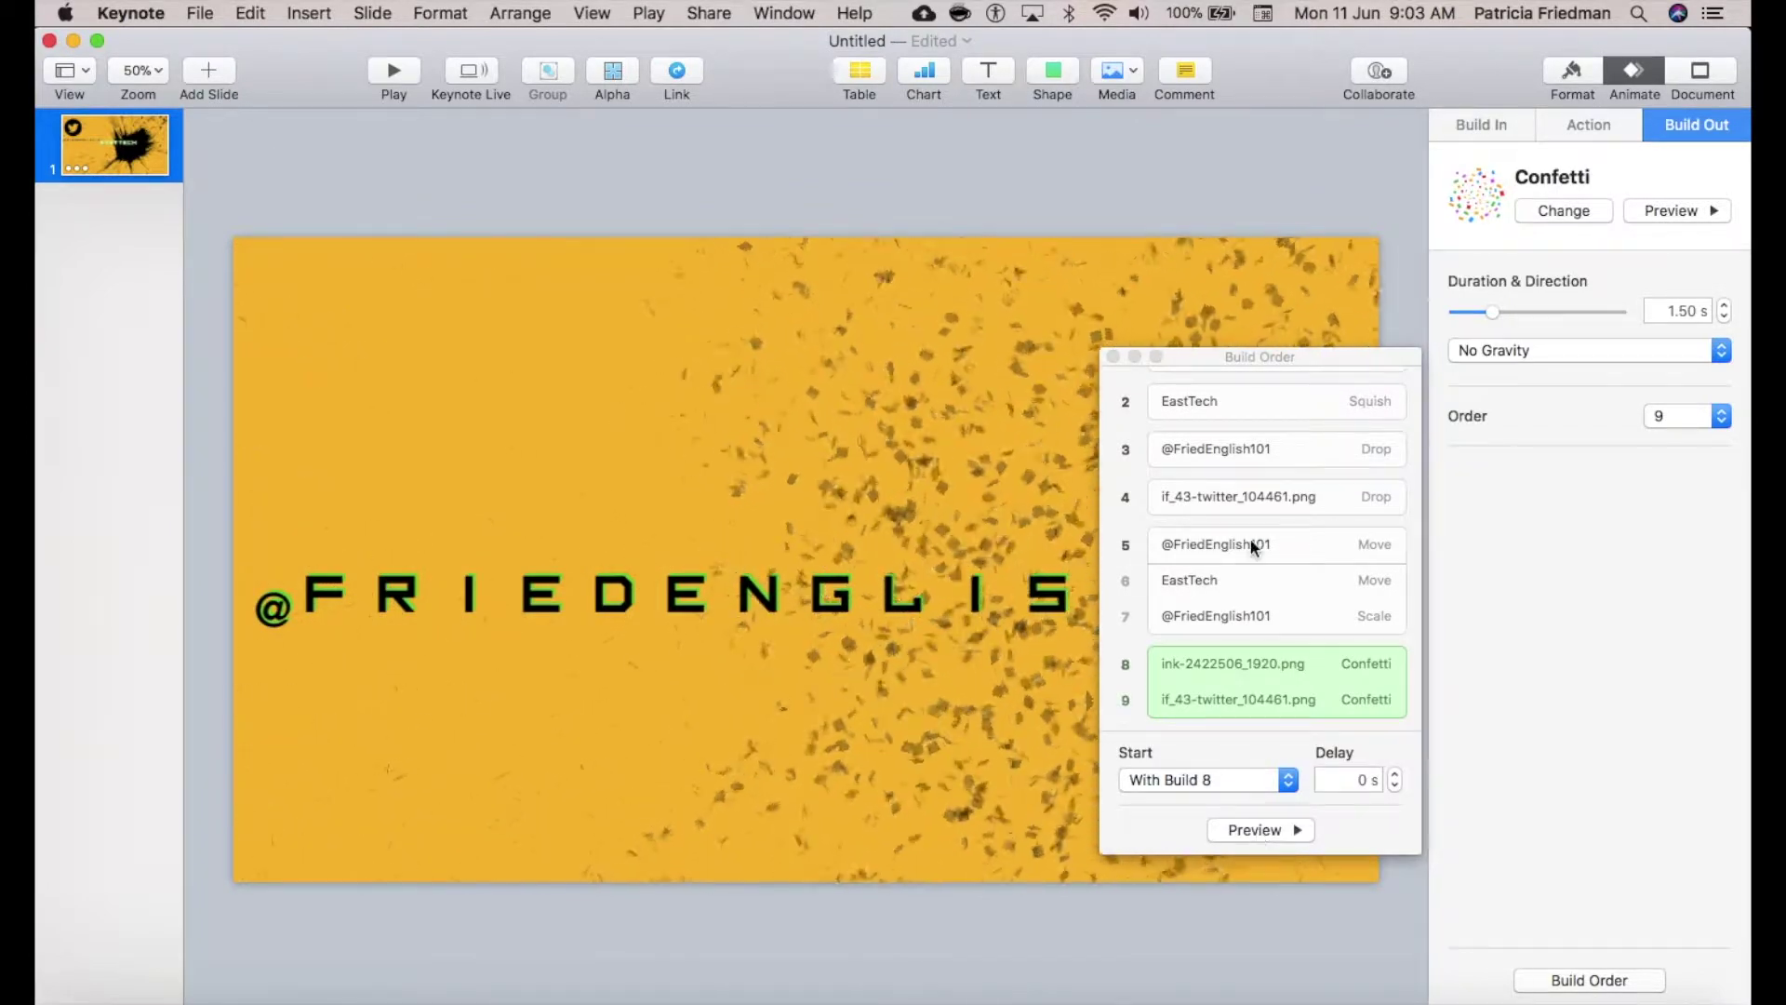
# Step: Check the start options of the ink splatter's Confetti build-in and preview the EASTTECH title's Squish build
pyautogui.click(1197, 402)
pyautogui.click(1196, 400)
pyautogui.click(1200, 781)
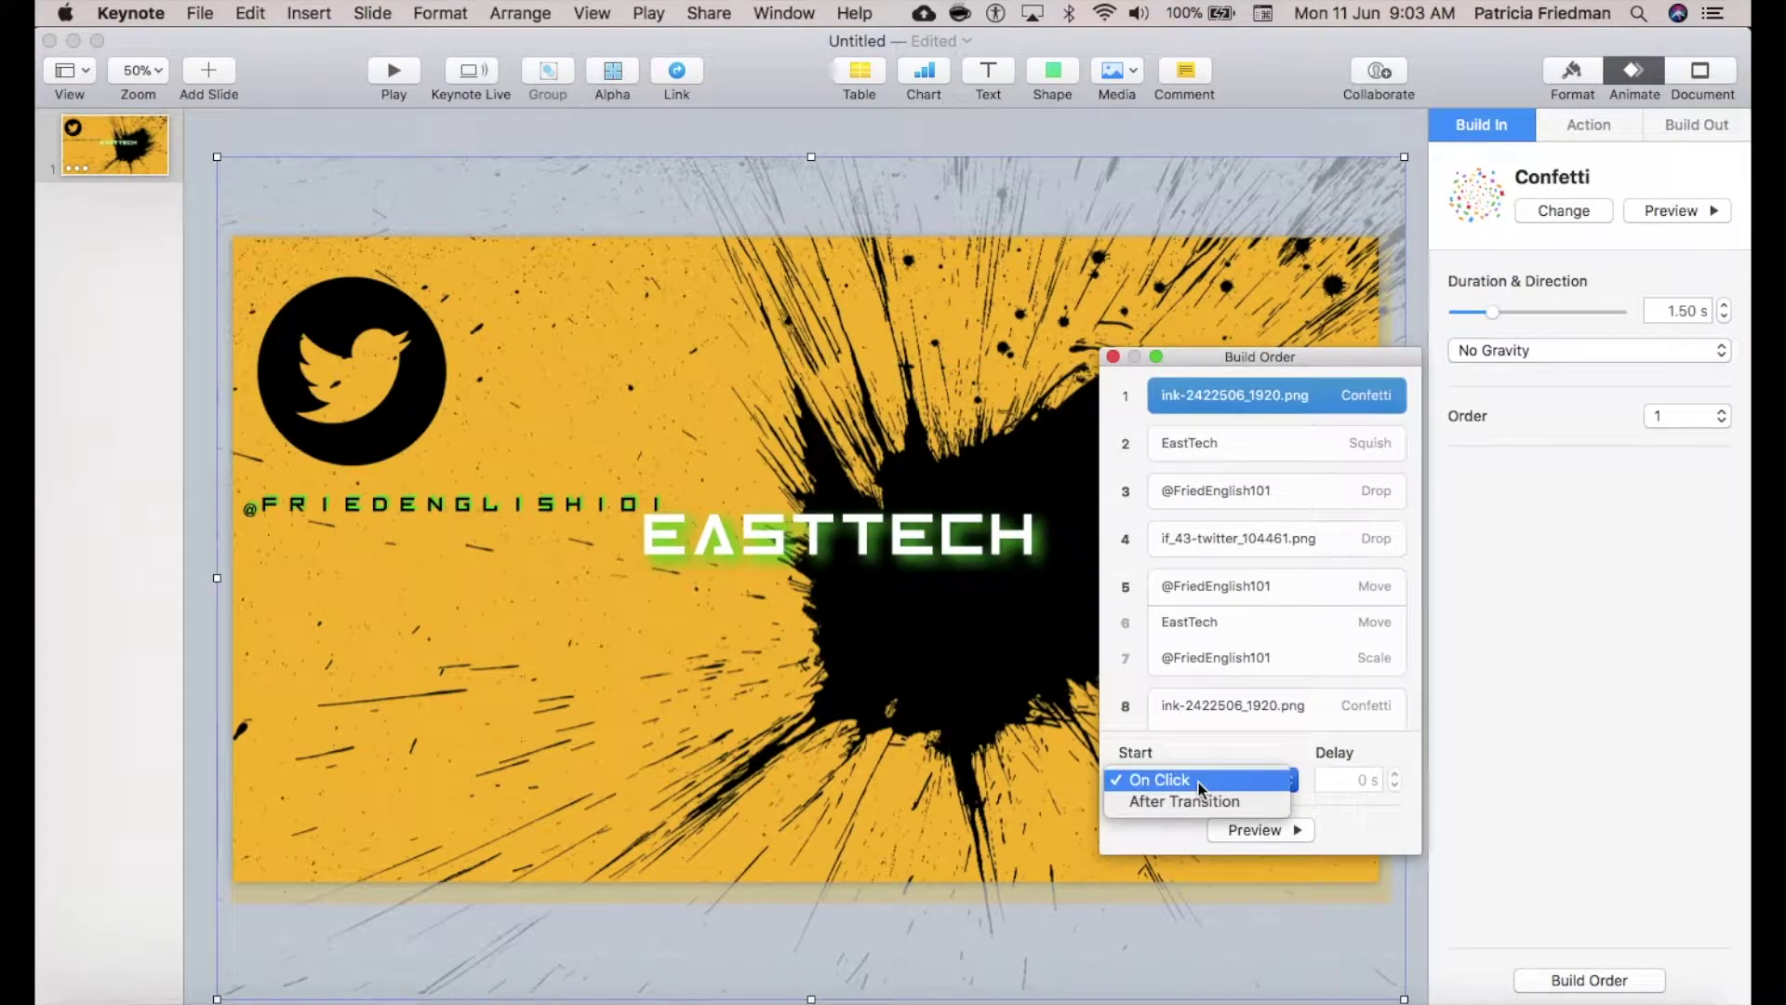
pyautogui.click(1241, 828)
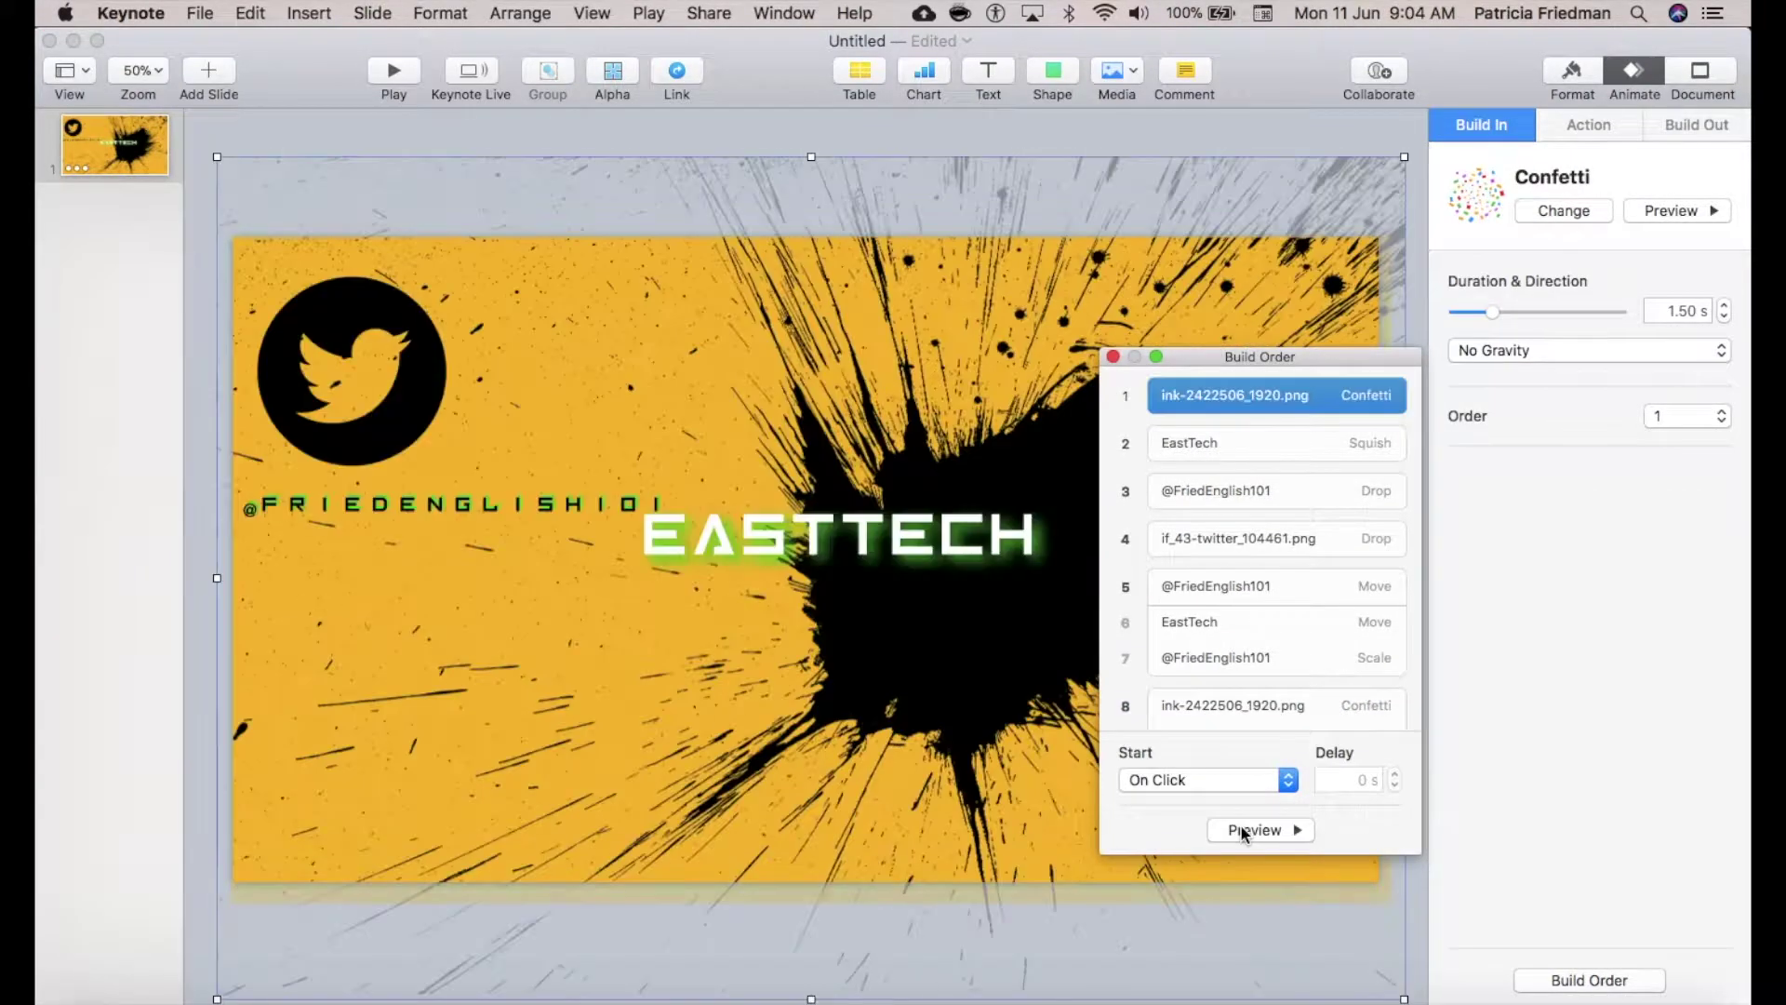
pyautogui.click(1277, 447)
pyautogui.click(1279, 830)
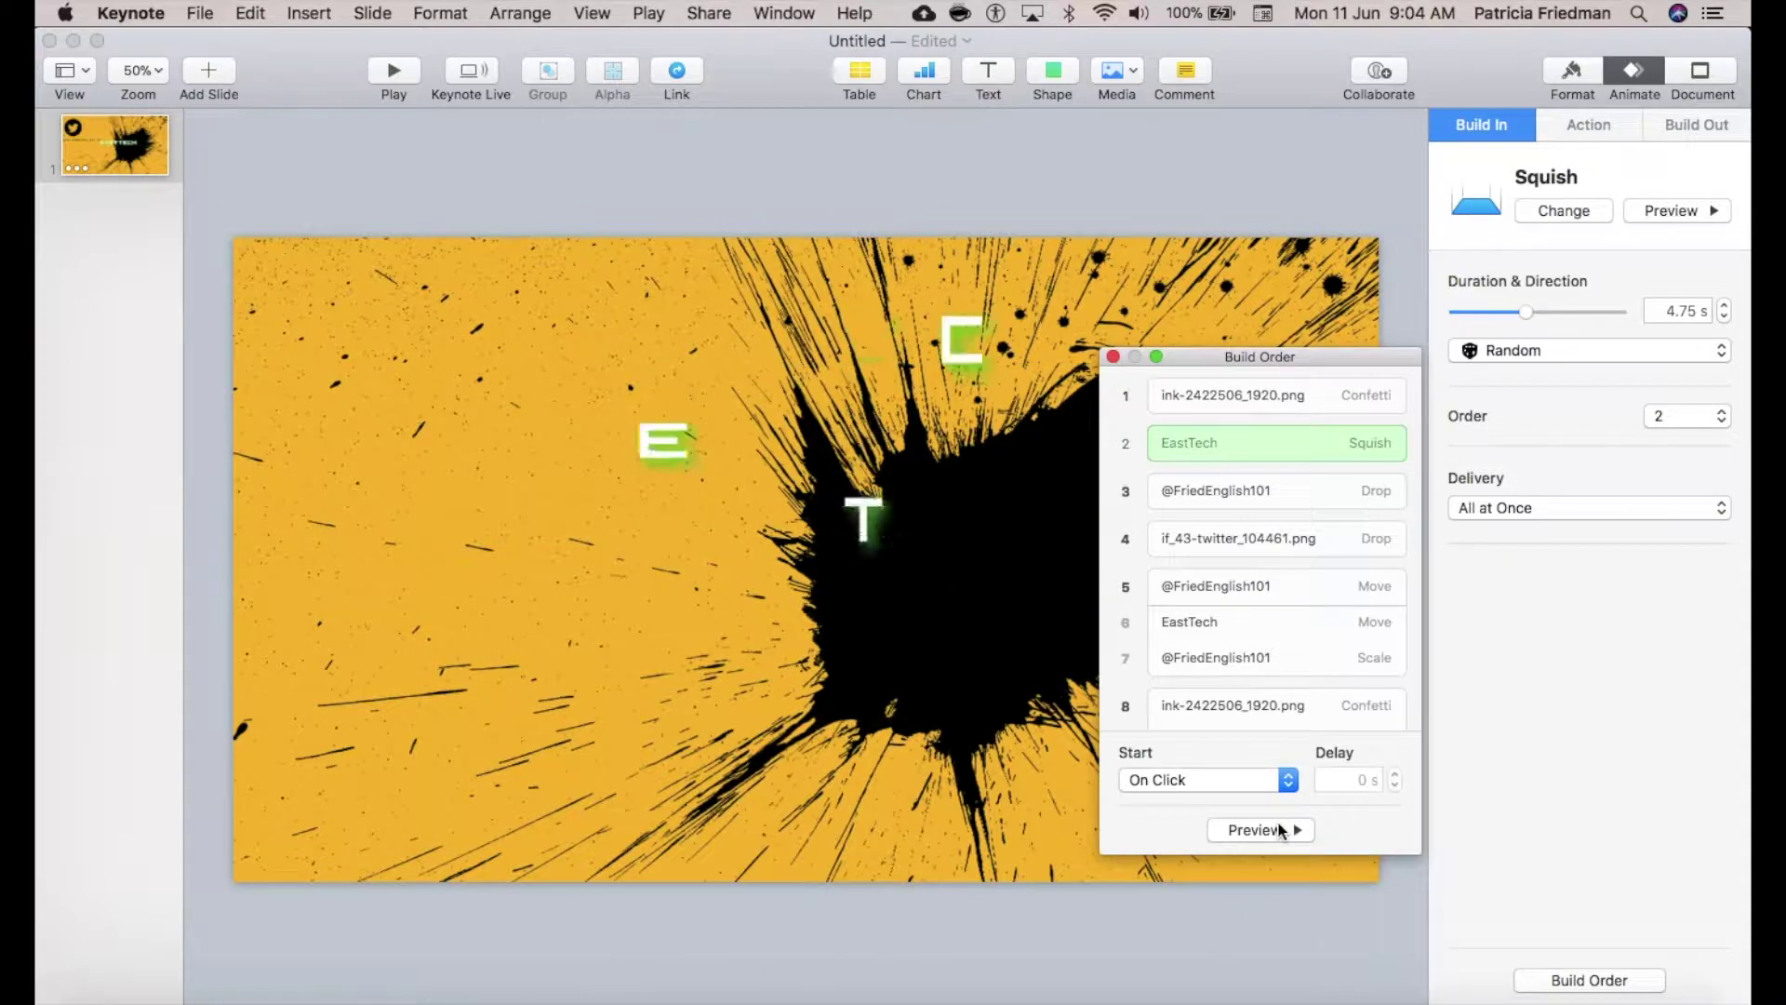
# Step: Set the EASTTECH title's Squish build to start With Build 1 and preview the combined effect
pyautogui.click(1247, 781)
pyautogui.click(1243, 802)
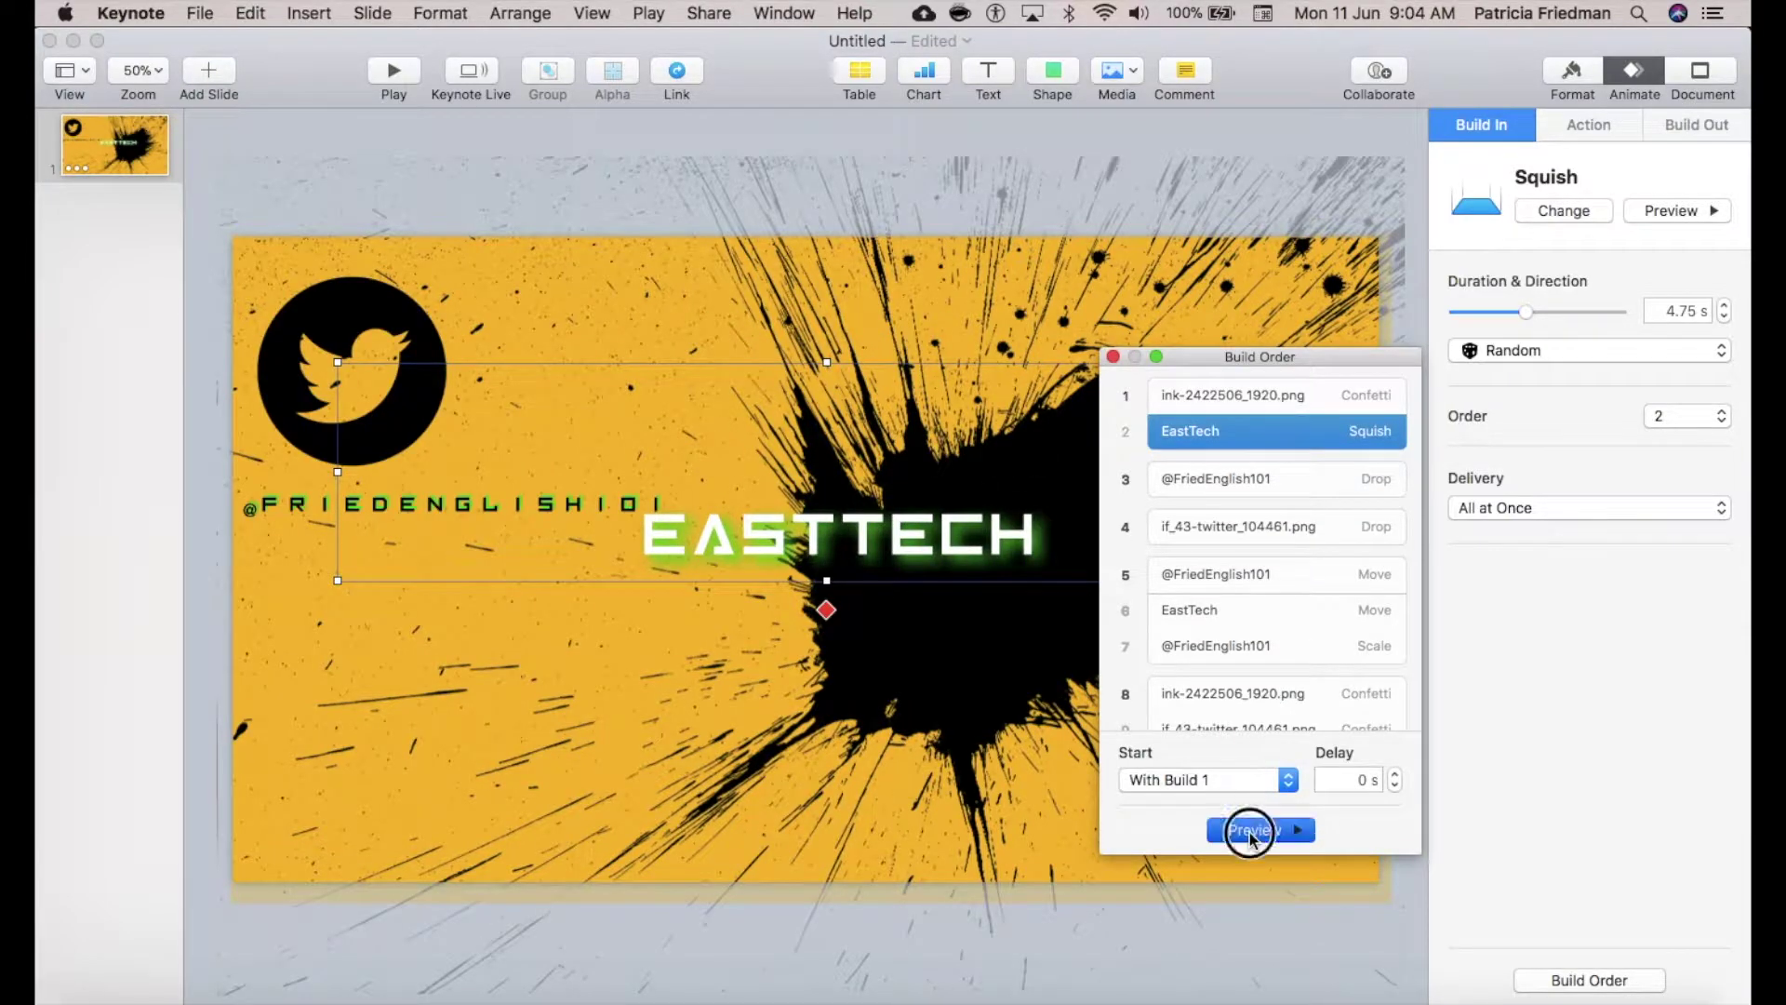
pyautogui.click(1248, 831)
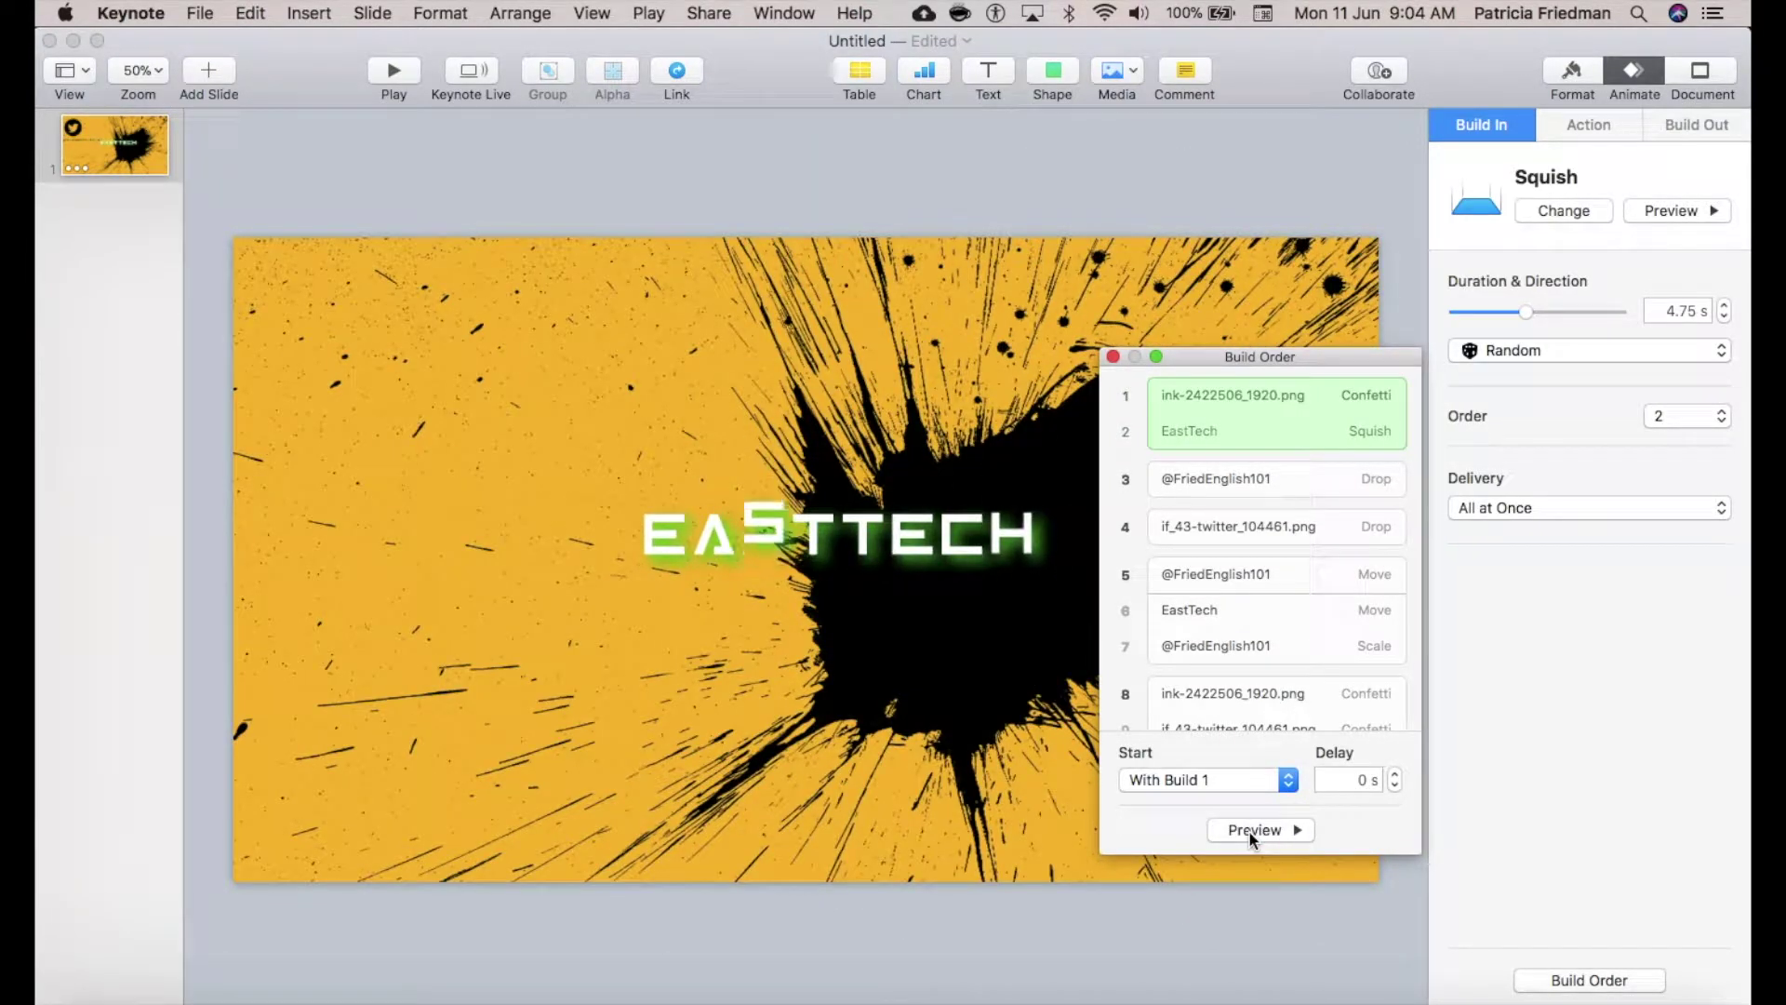
# Step: Preview the Twitter handle's Drop build and check its start options
pyautogui.press('Down')
pyautogui.click(1265, 837)
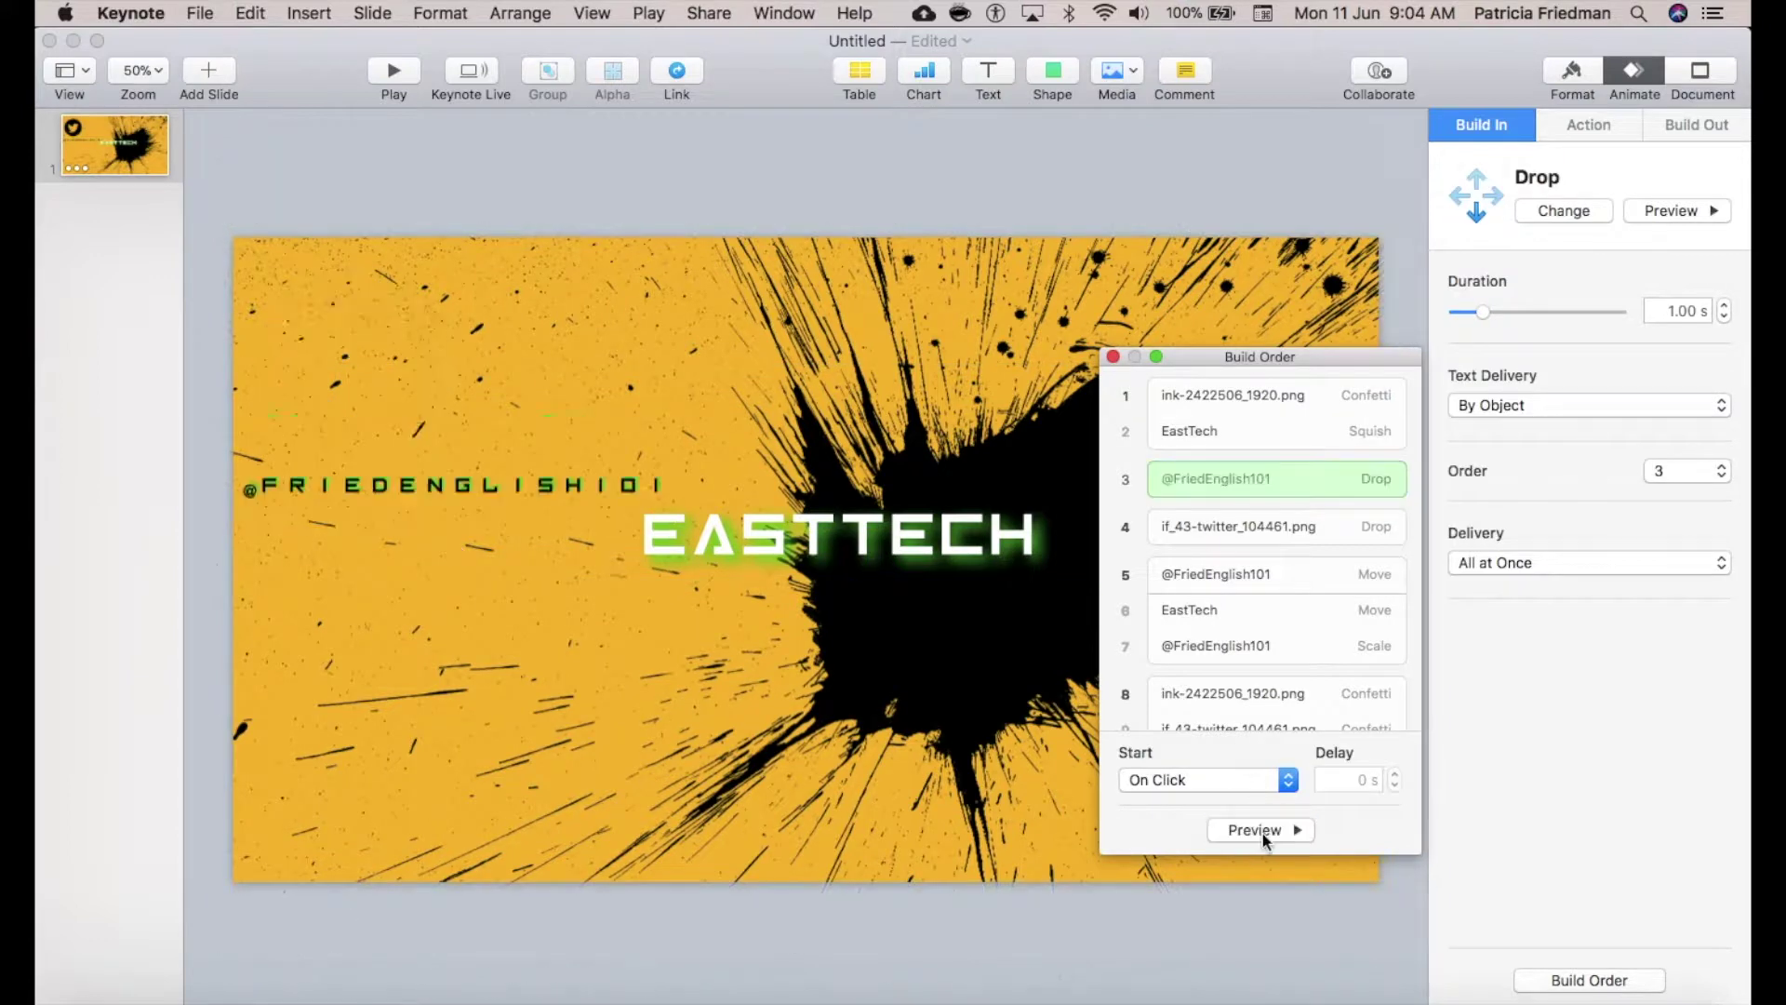
pyautogui.click(1235, 791)
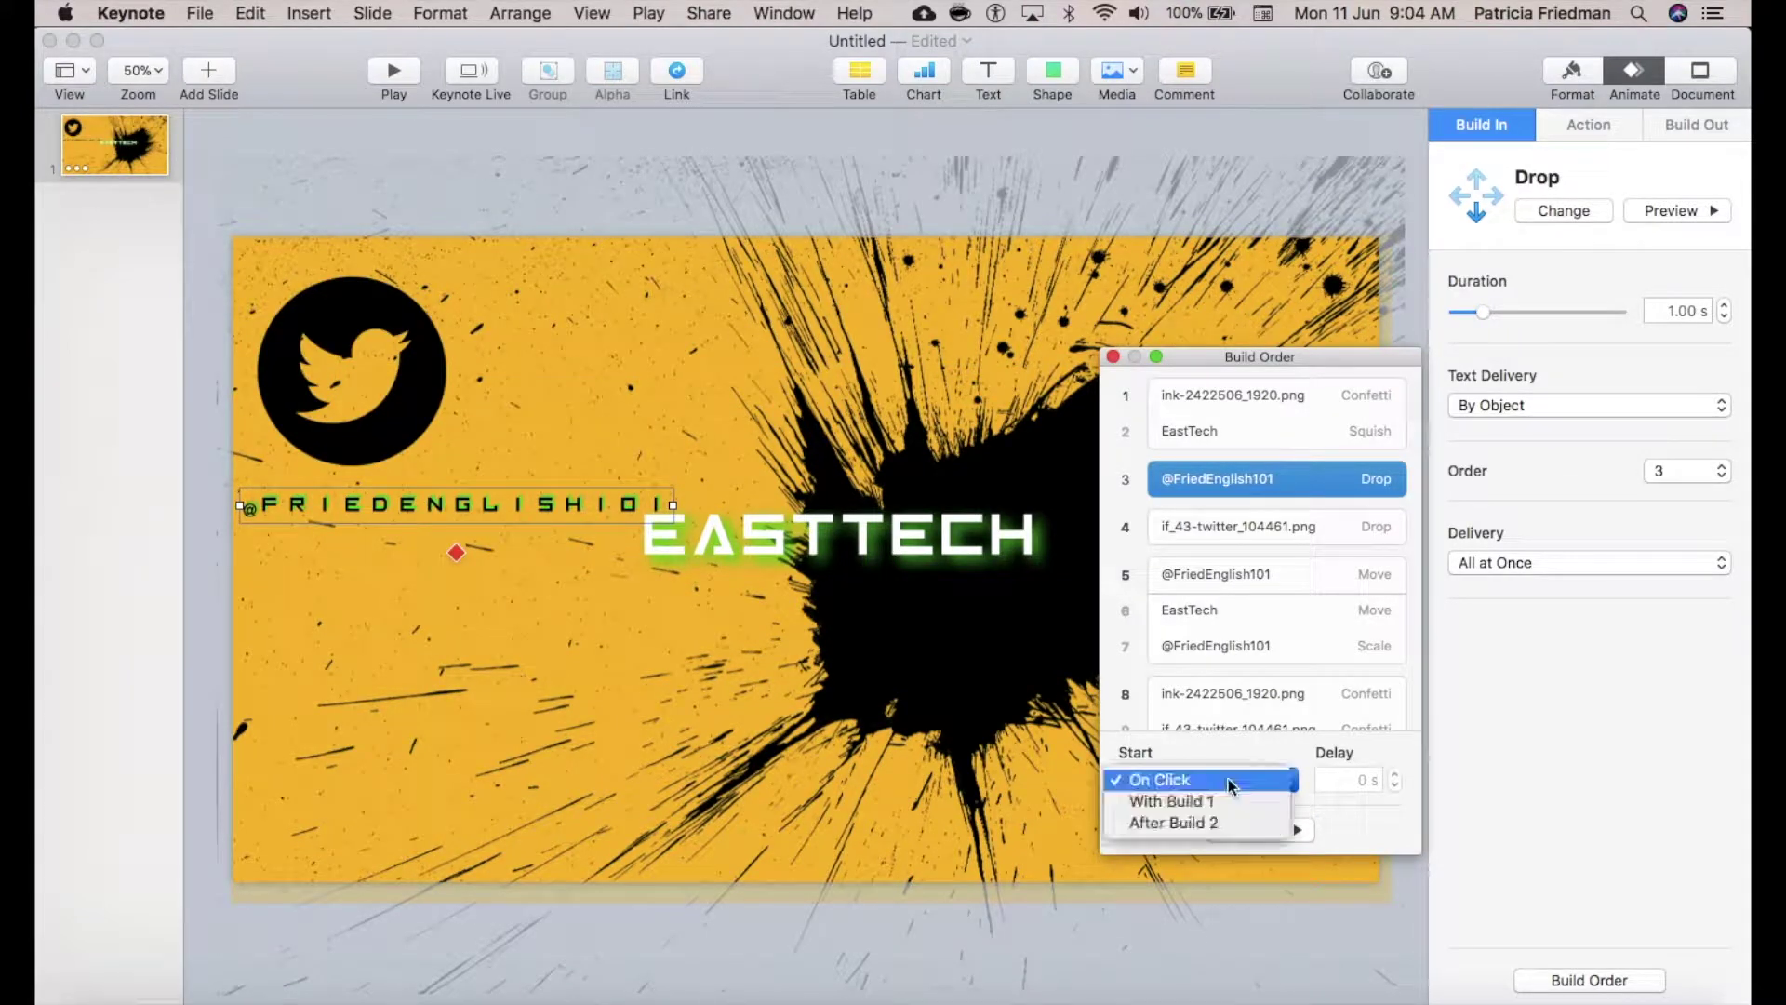
# Step: Set the Twitter icon's Drop build to start With Build 3, preview it, and play the slideshow
pyautogui.click(1252, 527)
pyautogui.click(1252, 526)
pyautogui.click(1210, 779)
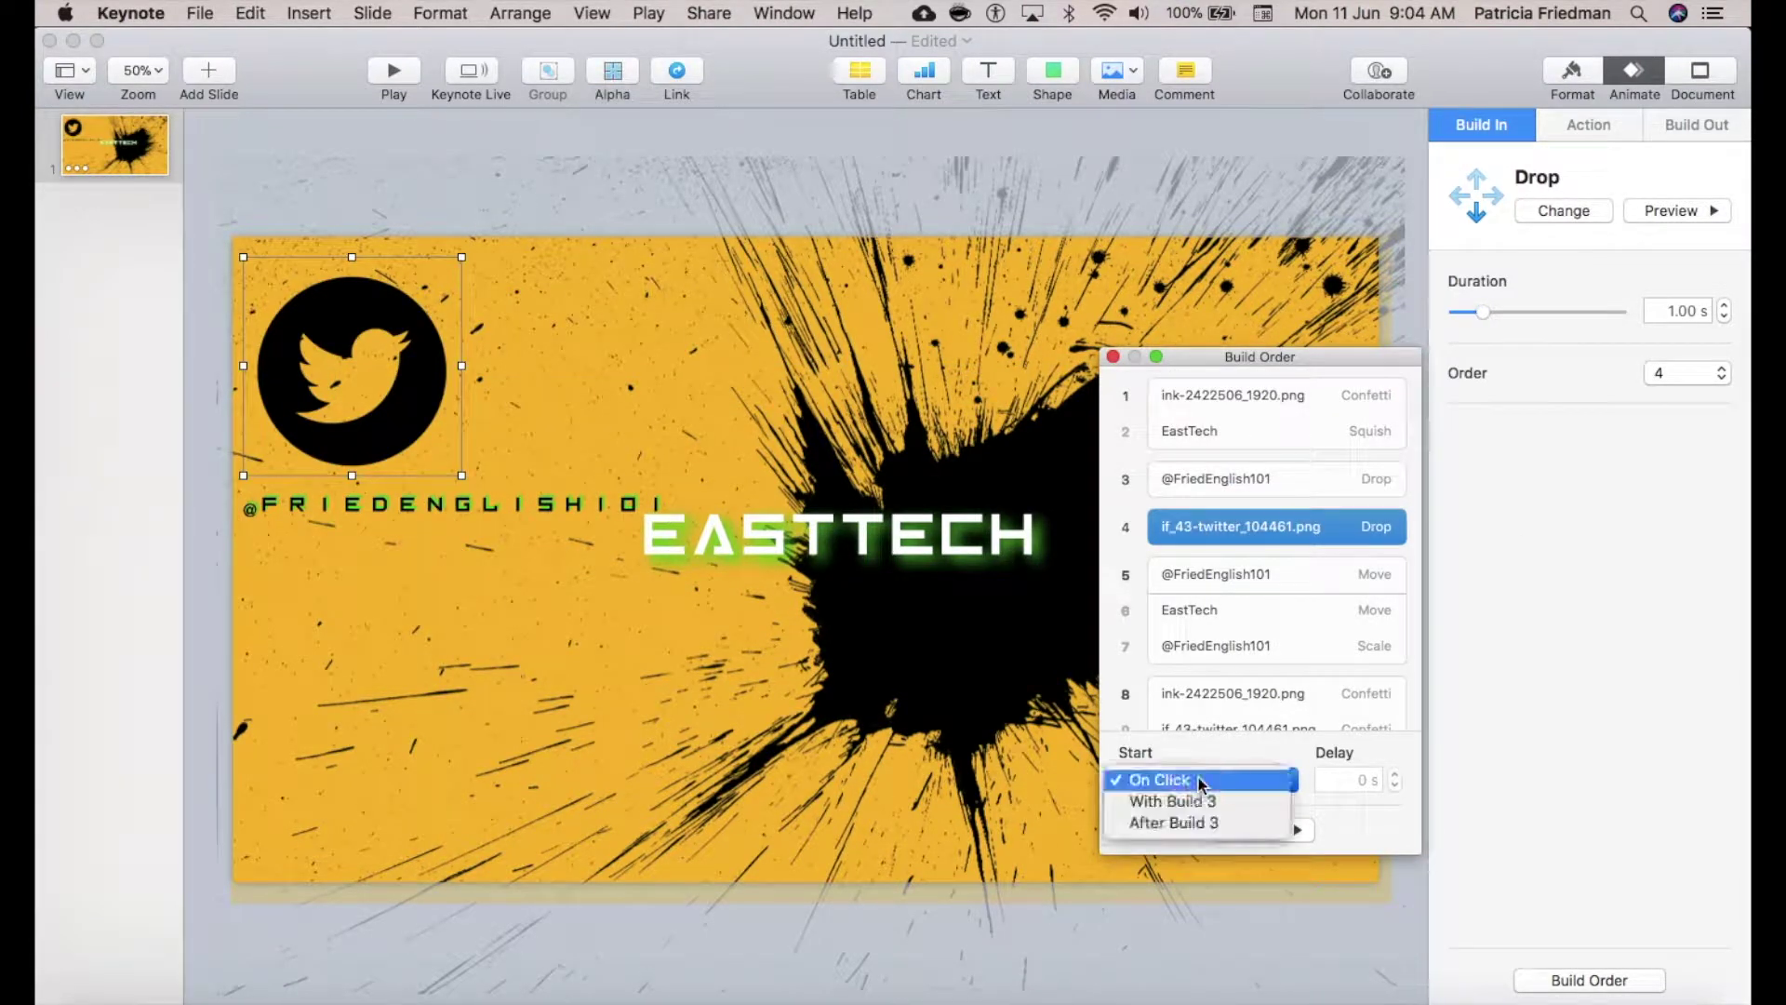
pyautogui.click(1197, 802)
pyautogui.click(1264, 830)
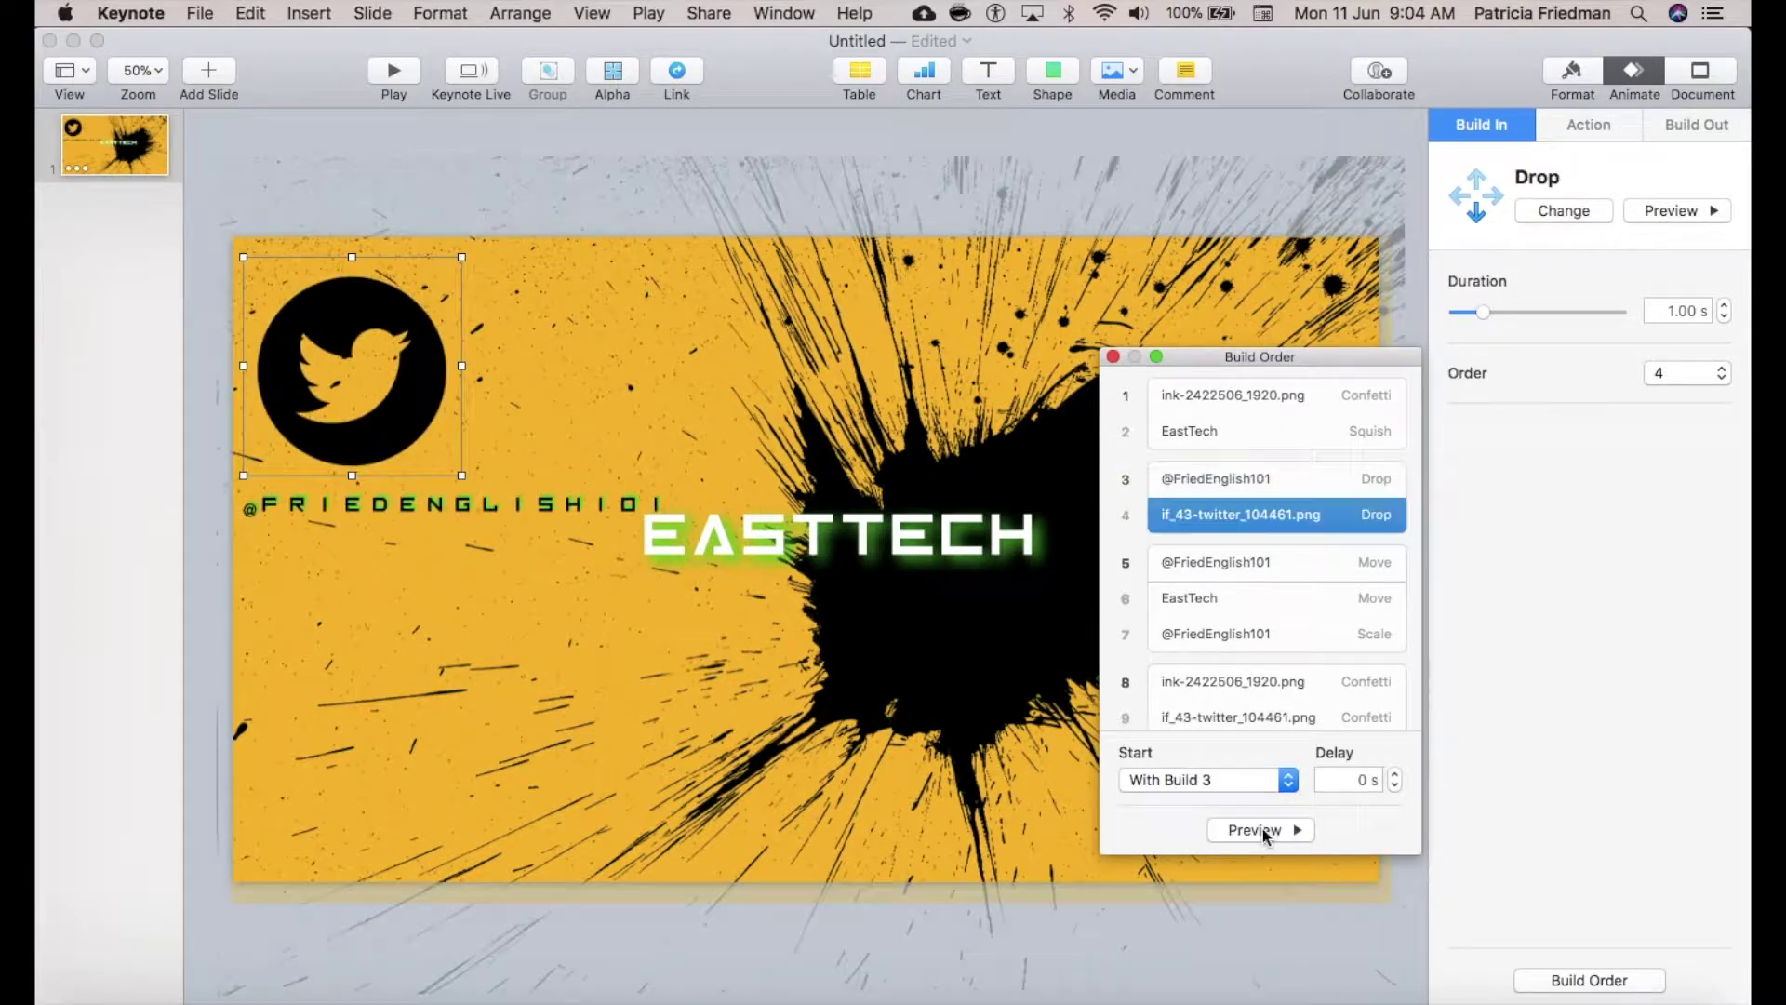
pyautogui.click(1264, 830)
pyautogui.click(1113, 357)
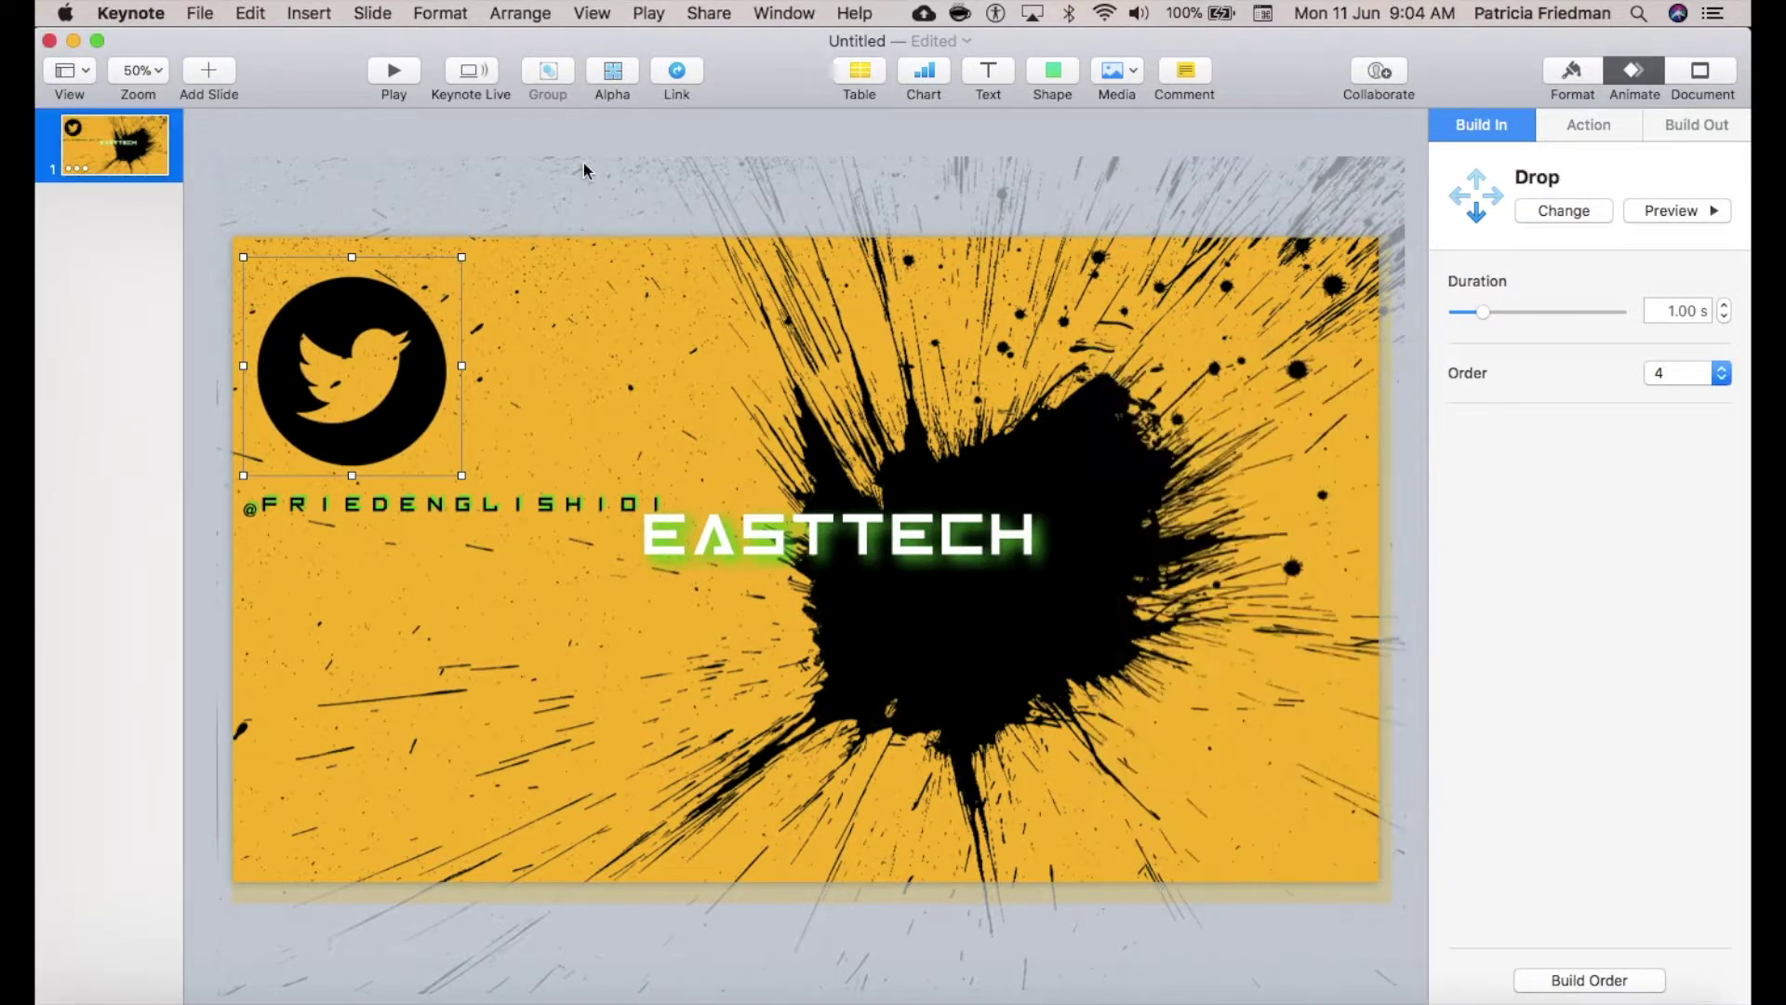
pyautogui.click(401, 73)
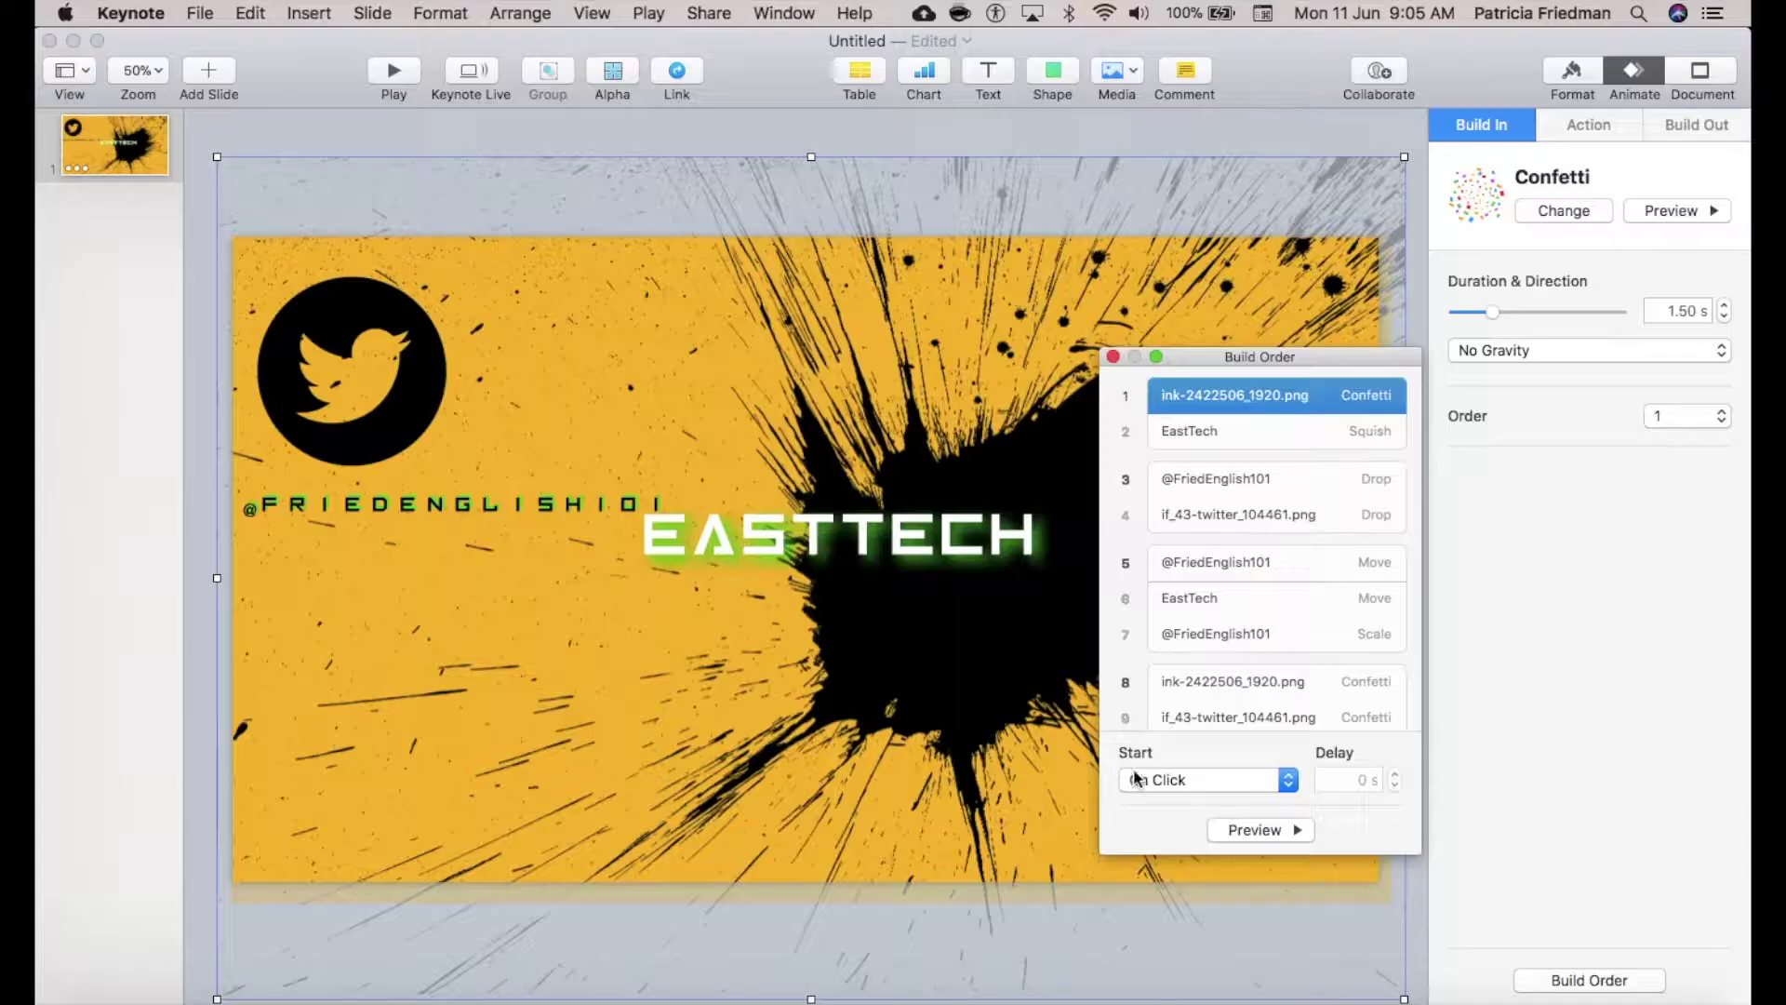
# Step: Set the ink splatter's Confetti build-in to start After Transition and the Twitter handle's Drop build to start After Build 2
pyautogui.click(1208, 780)
pyautogui.click(1144, 800)
pyautogui.click(1196, 433)
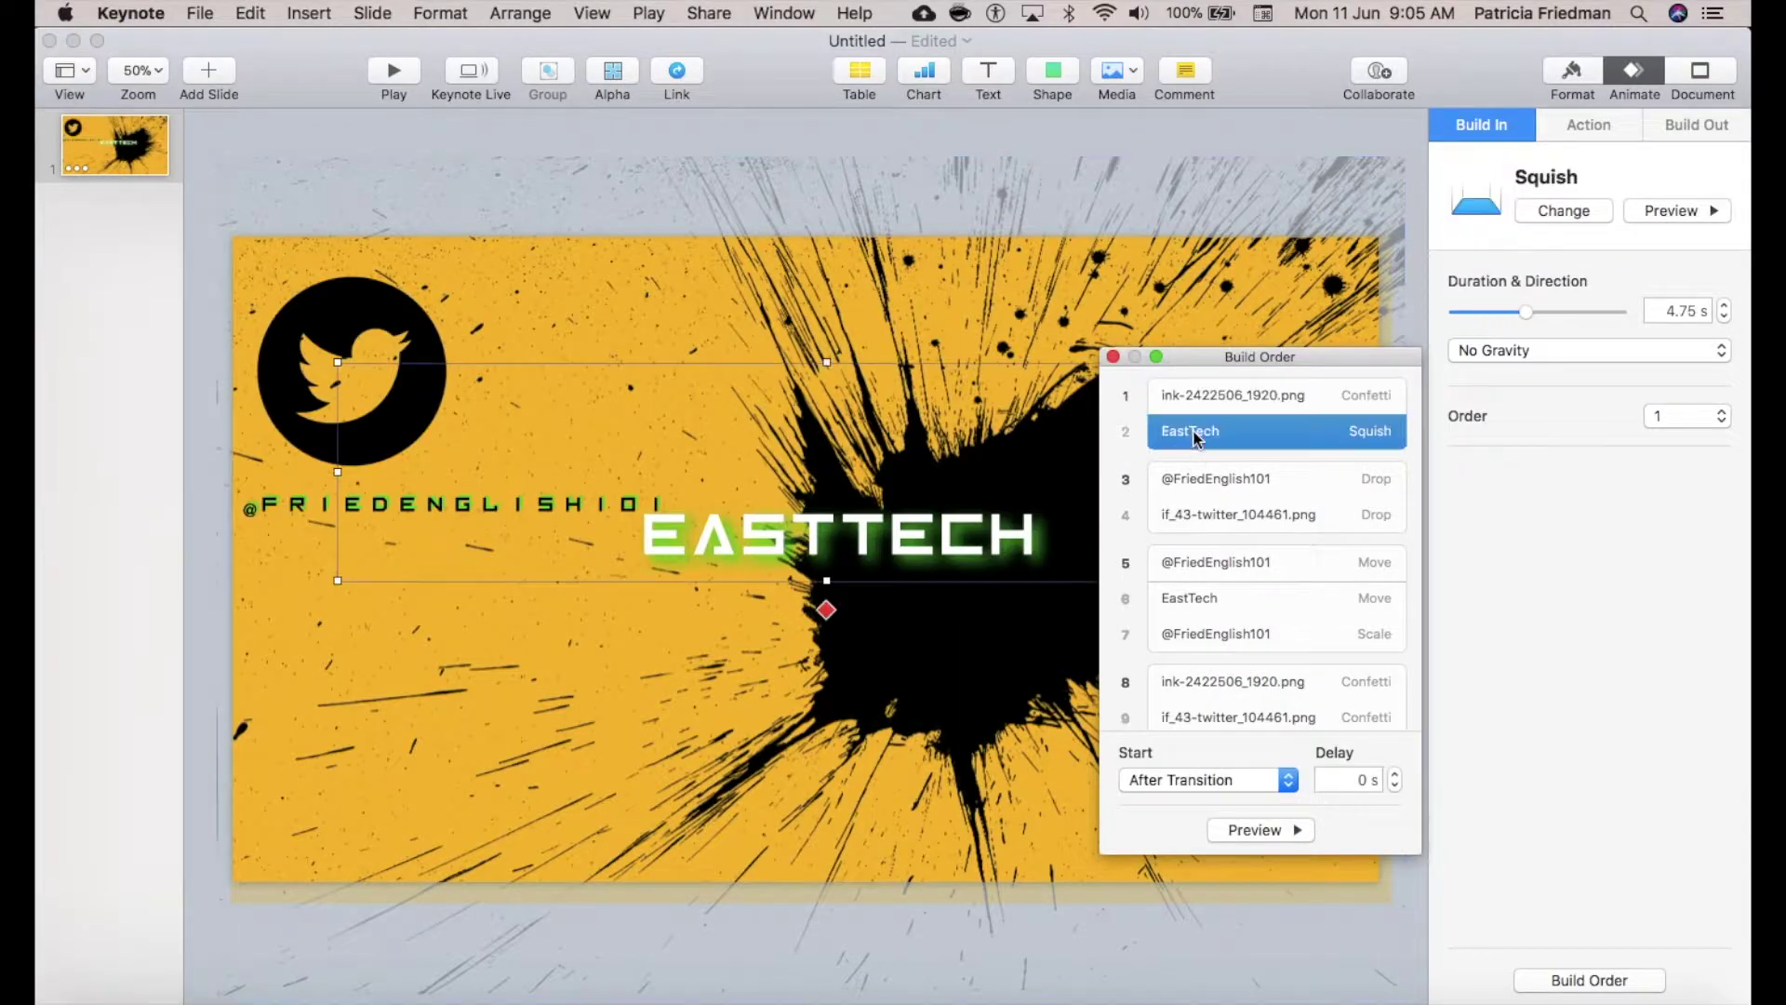
pyautogui.click(1202, 477)
pyautogui.click(1196, 780)
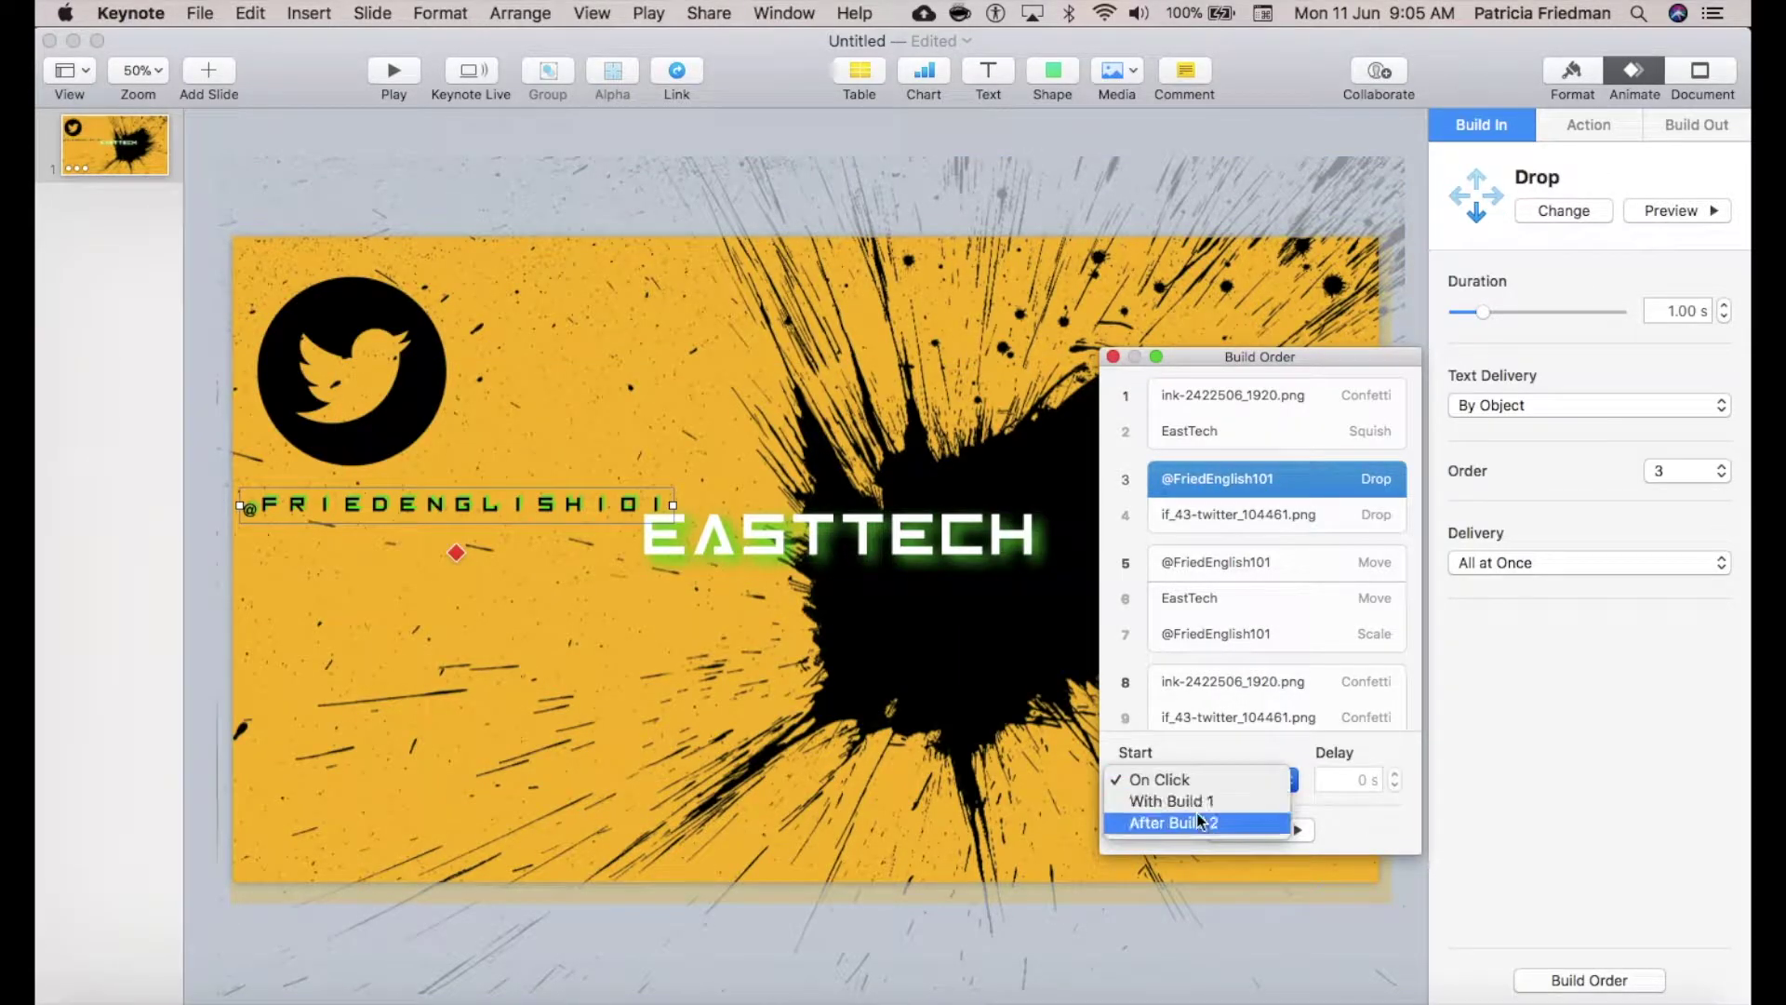
pyautogui.click(1200, 820)
# Step: Set the Twitter handle's Move action to start automatically, linked to the preceding Drop builds instead of a click
pyautogui.click(1182, 507)
pyautogui.click(1200, 551)
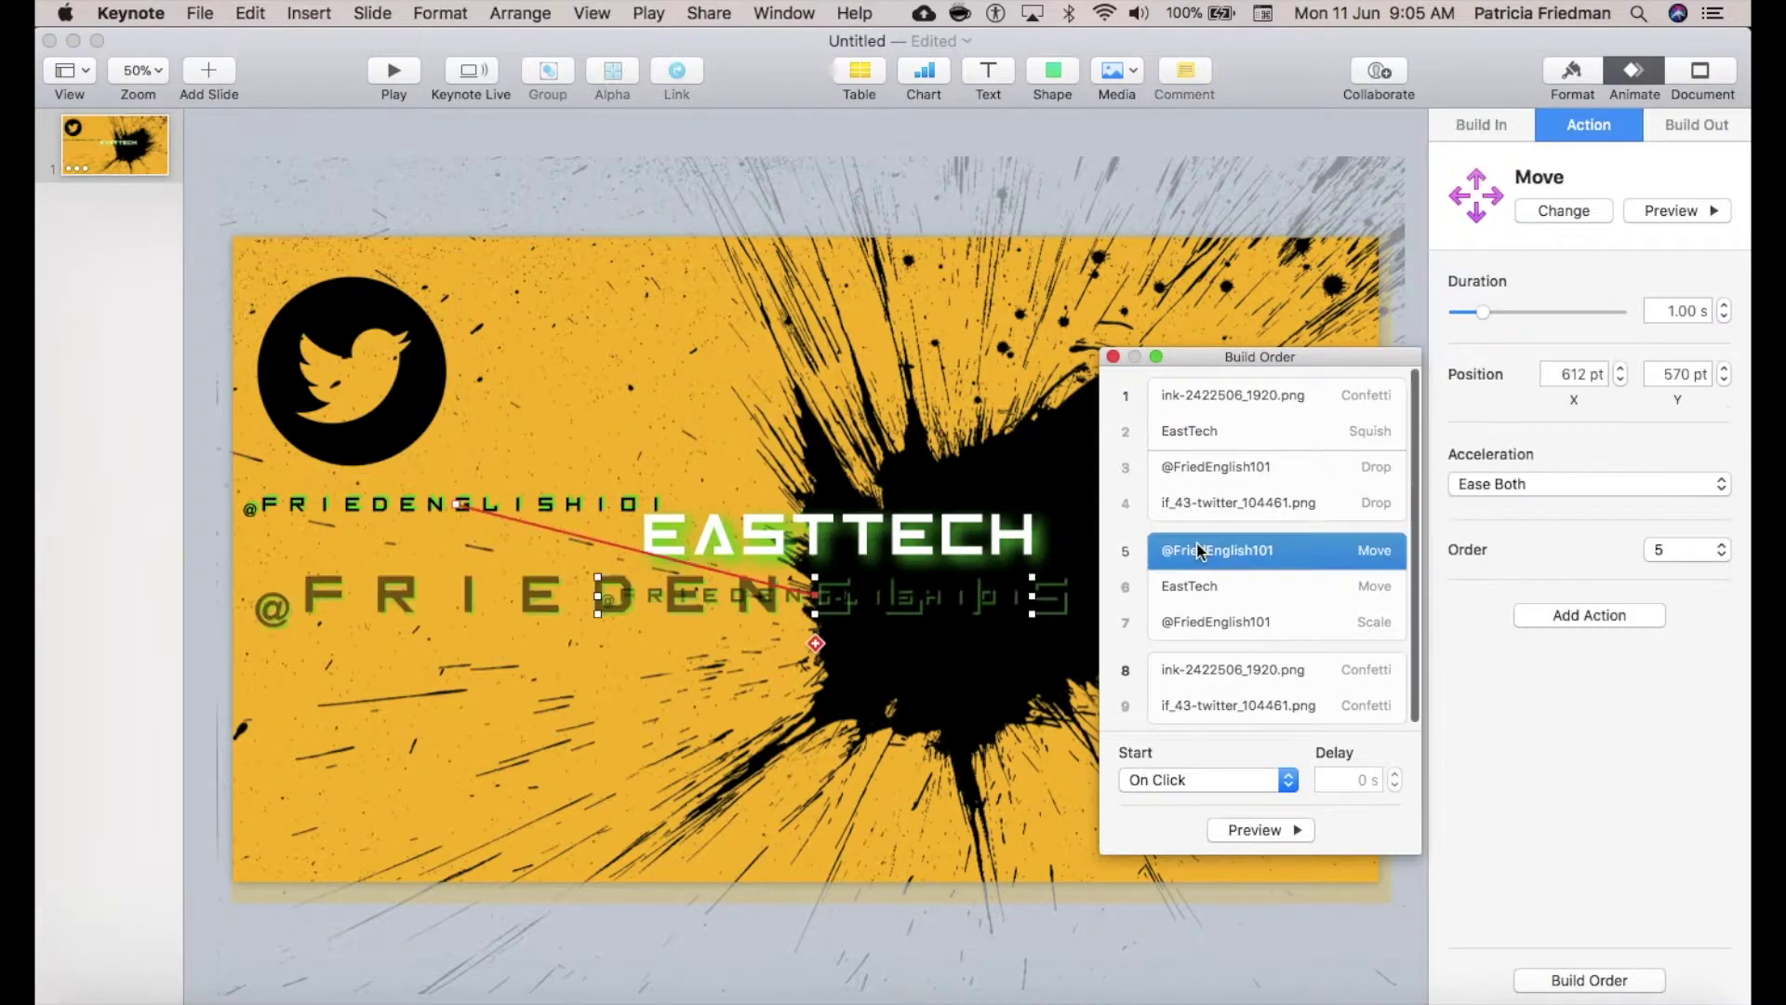
pyautogui.click(1208, 780)
pyautogui.click(1205, 802)
# Step: Set the ink splatter's Confetti build-out to start With Build 6 and preview the whole build sequence
pyautogui.click(1202, 577)
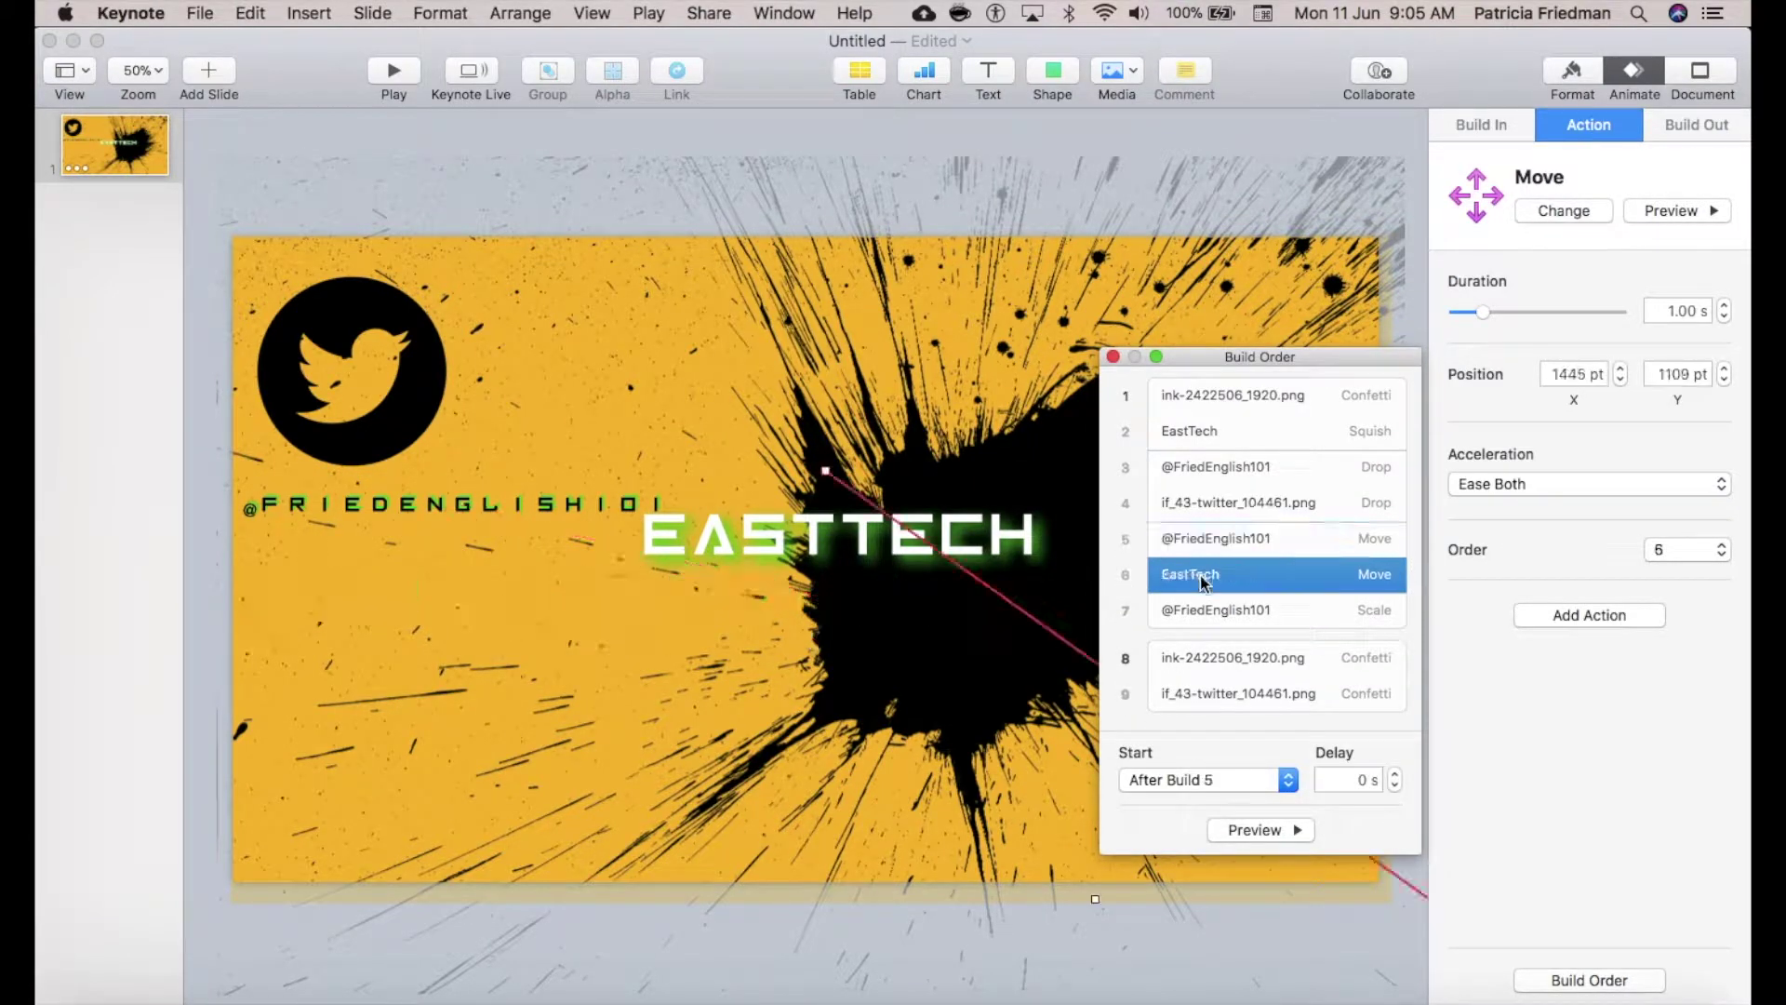
pyautogui.click(1205, 611)
pyautogui.click(1207, 657)
pyautogui.click(1193, 782)
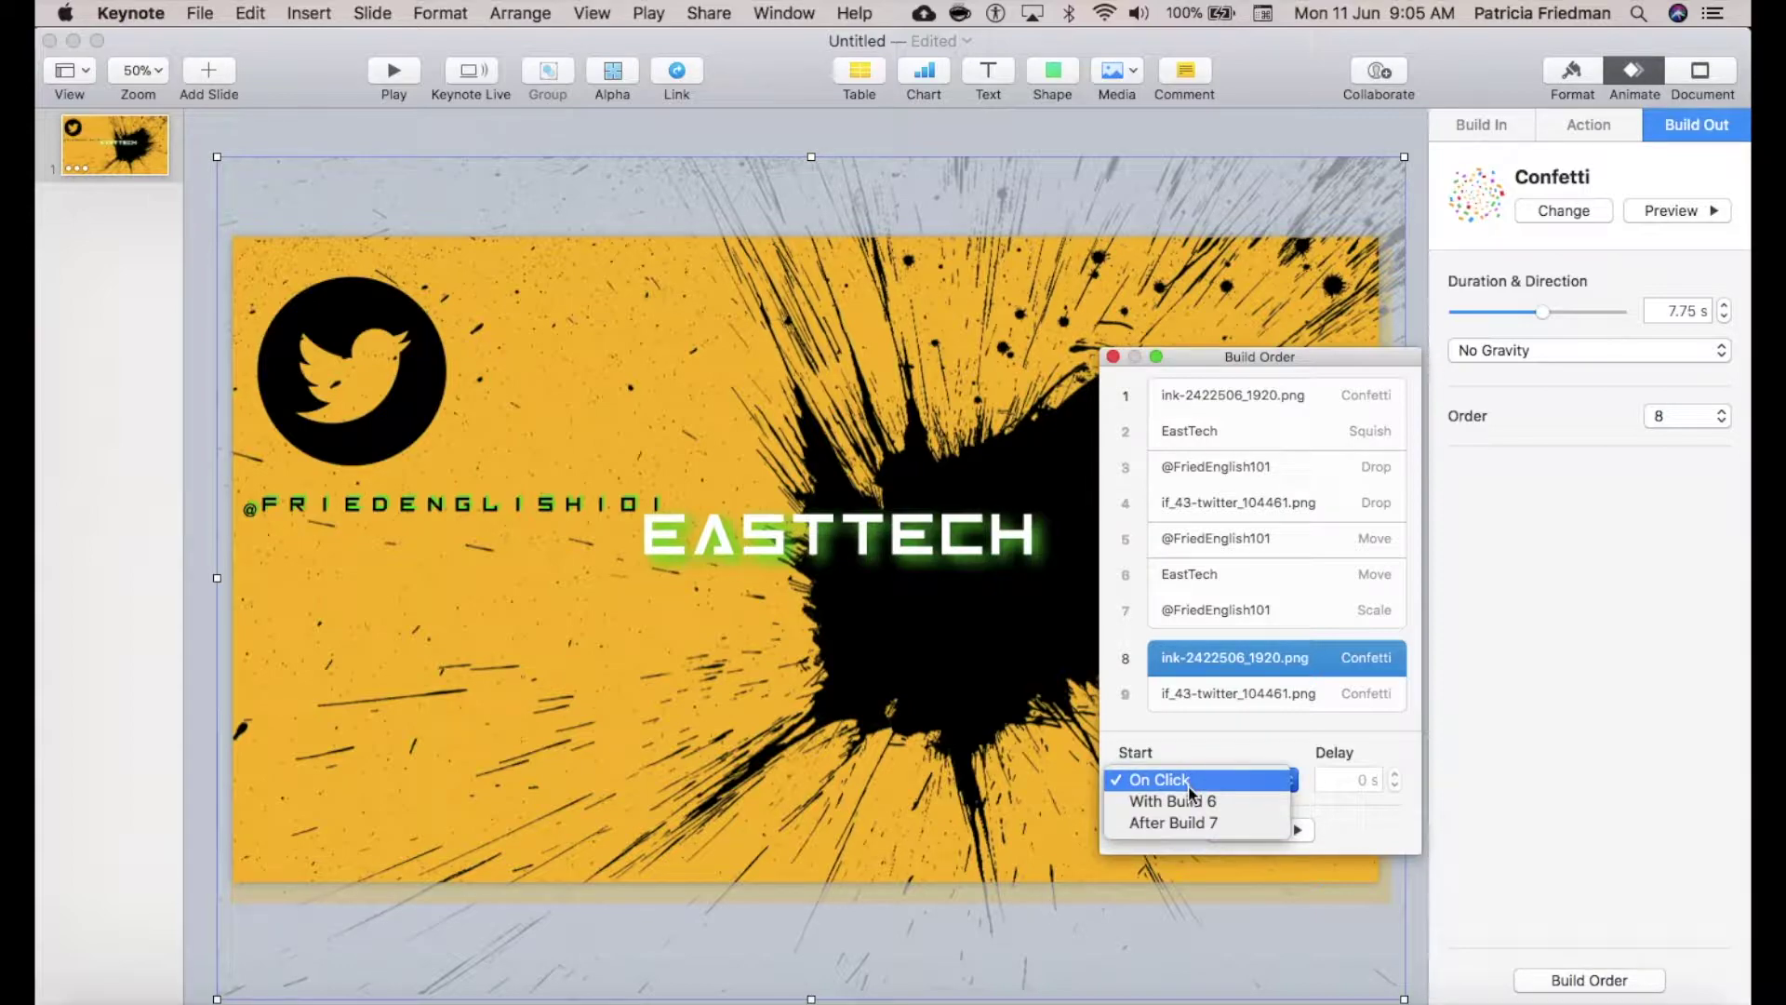
pyautogui.click(1191, 802)
pyautogui.click(1255, 830)
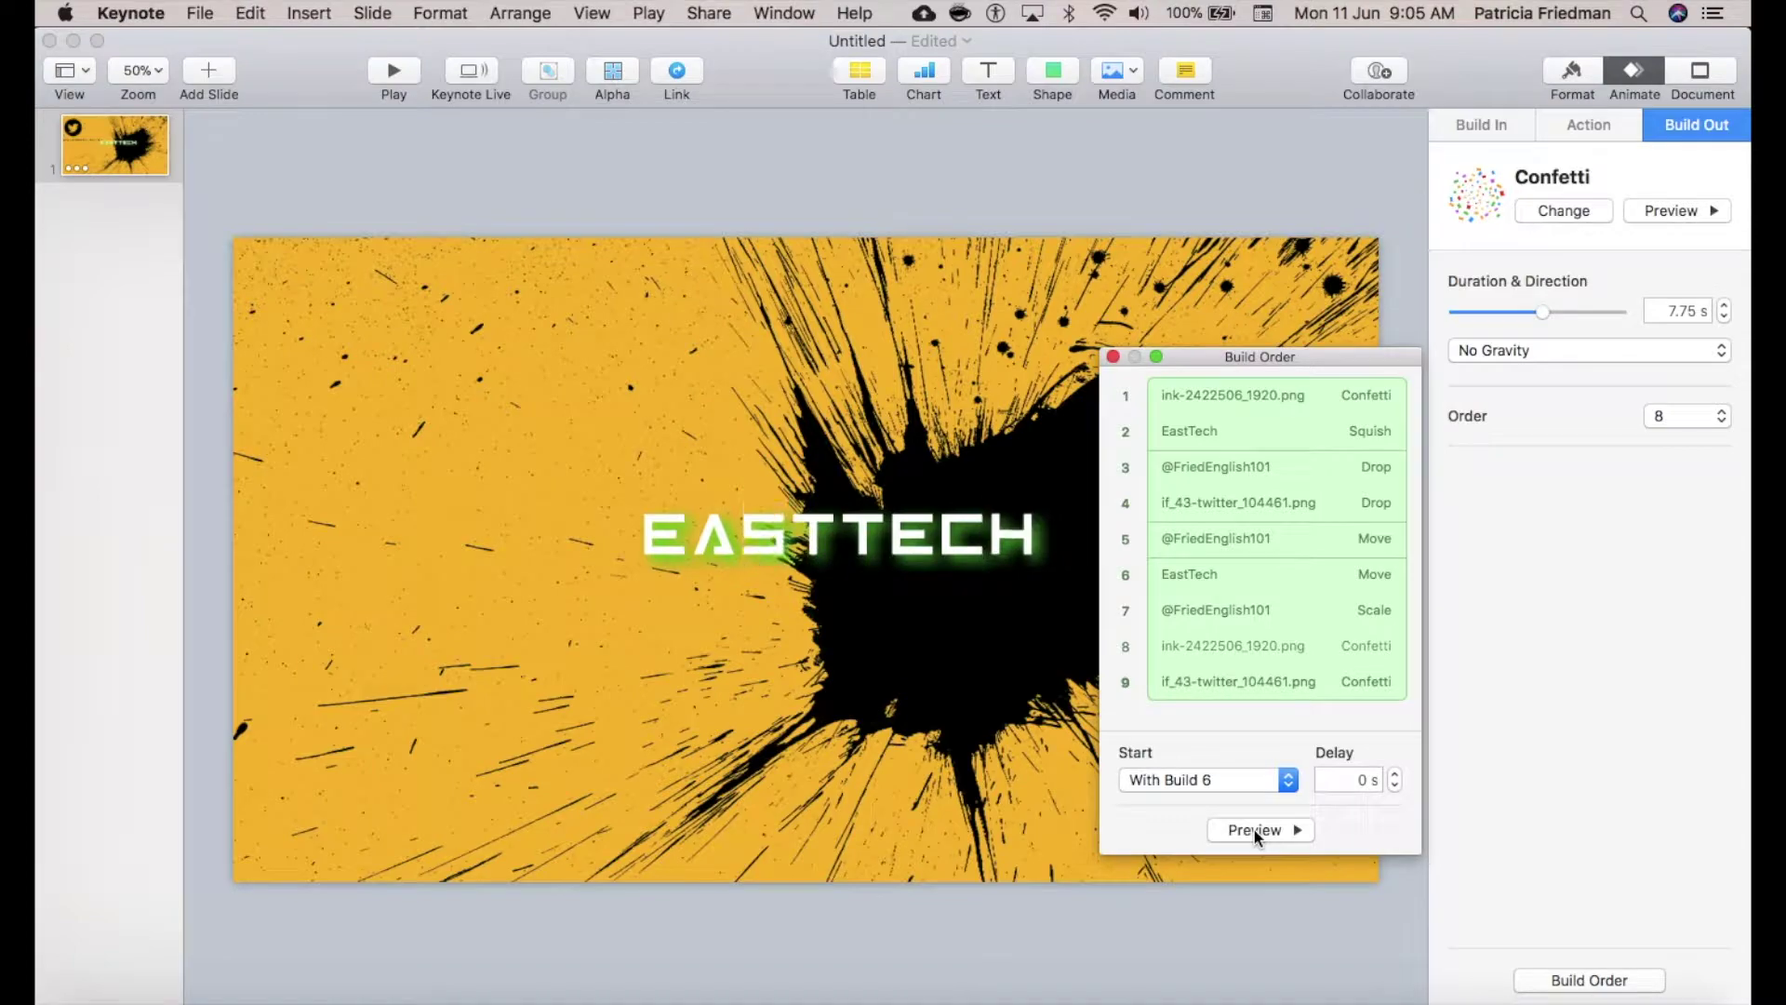
# Step: Export the presentation as a self-playing QuickTime movie named twitter, choosing its resolution format
pyautogui.click(197, 13)
pyautogui.moveTo(254, 270)
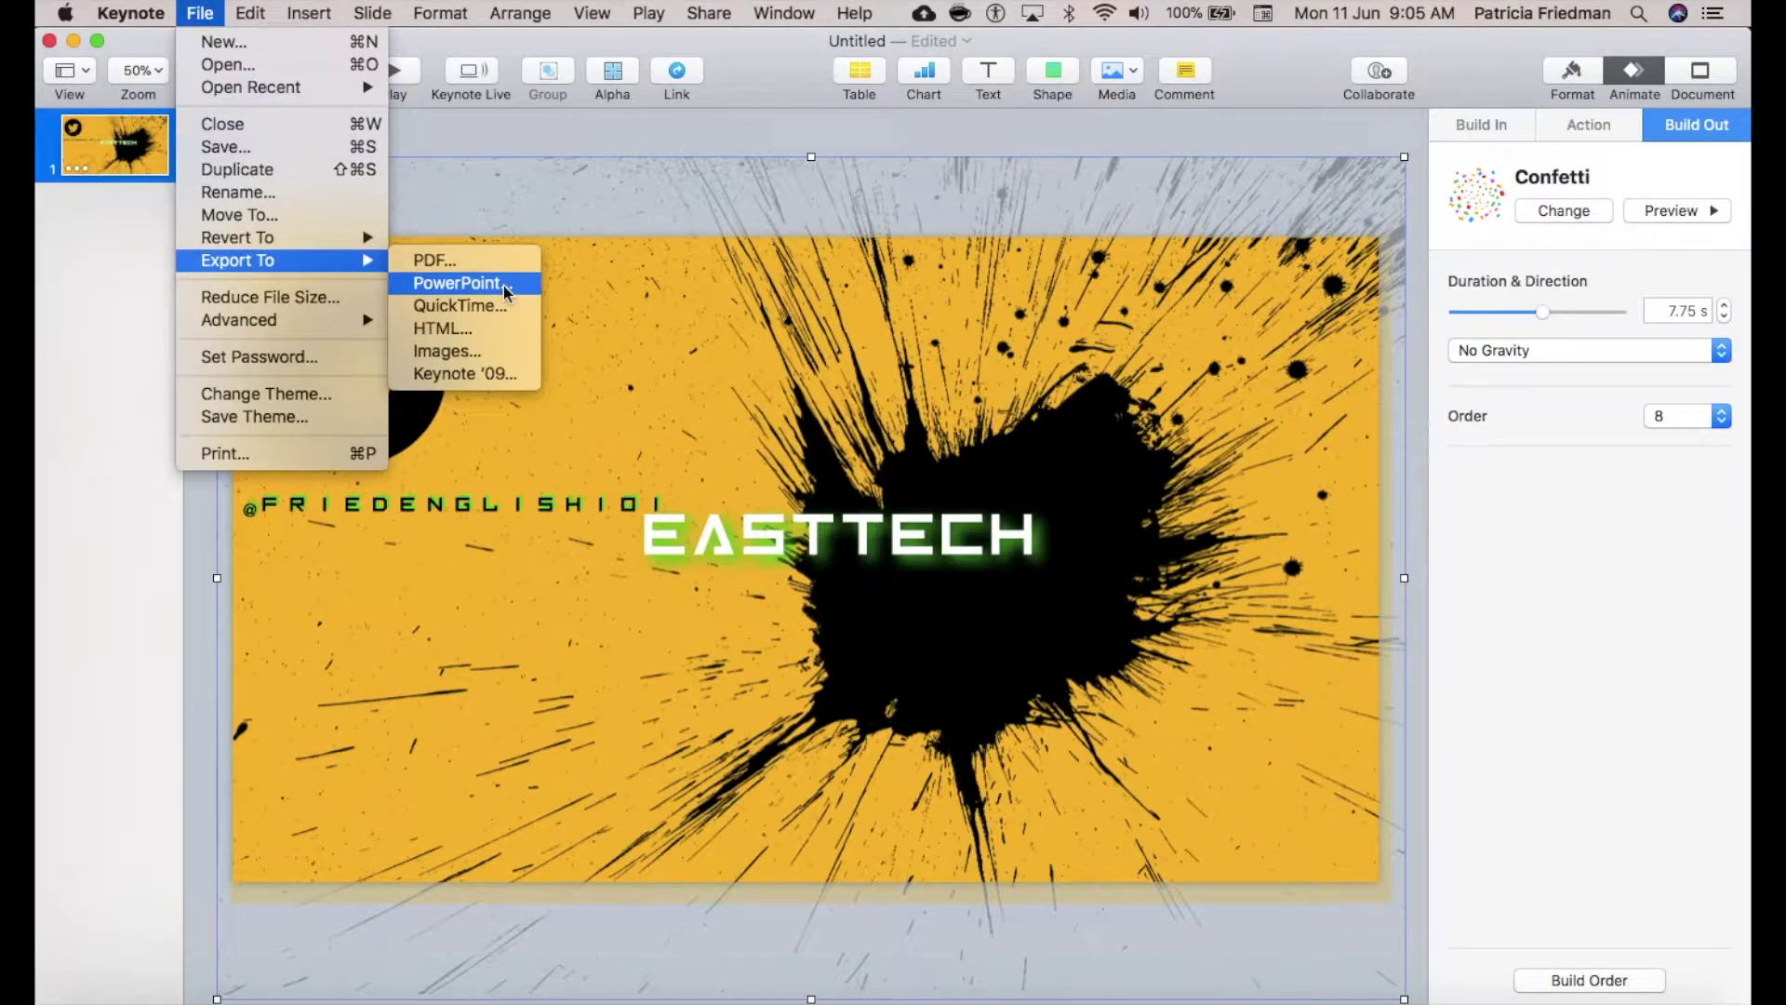
pyautogui.click(483, 307)
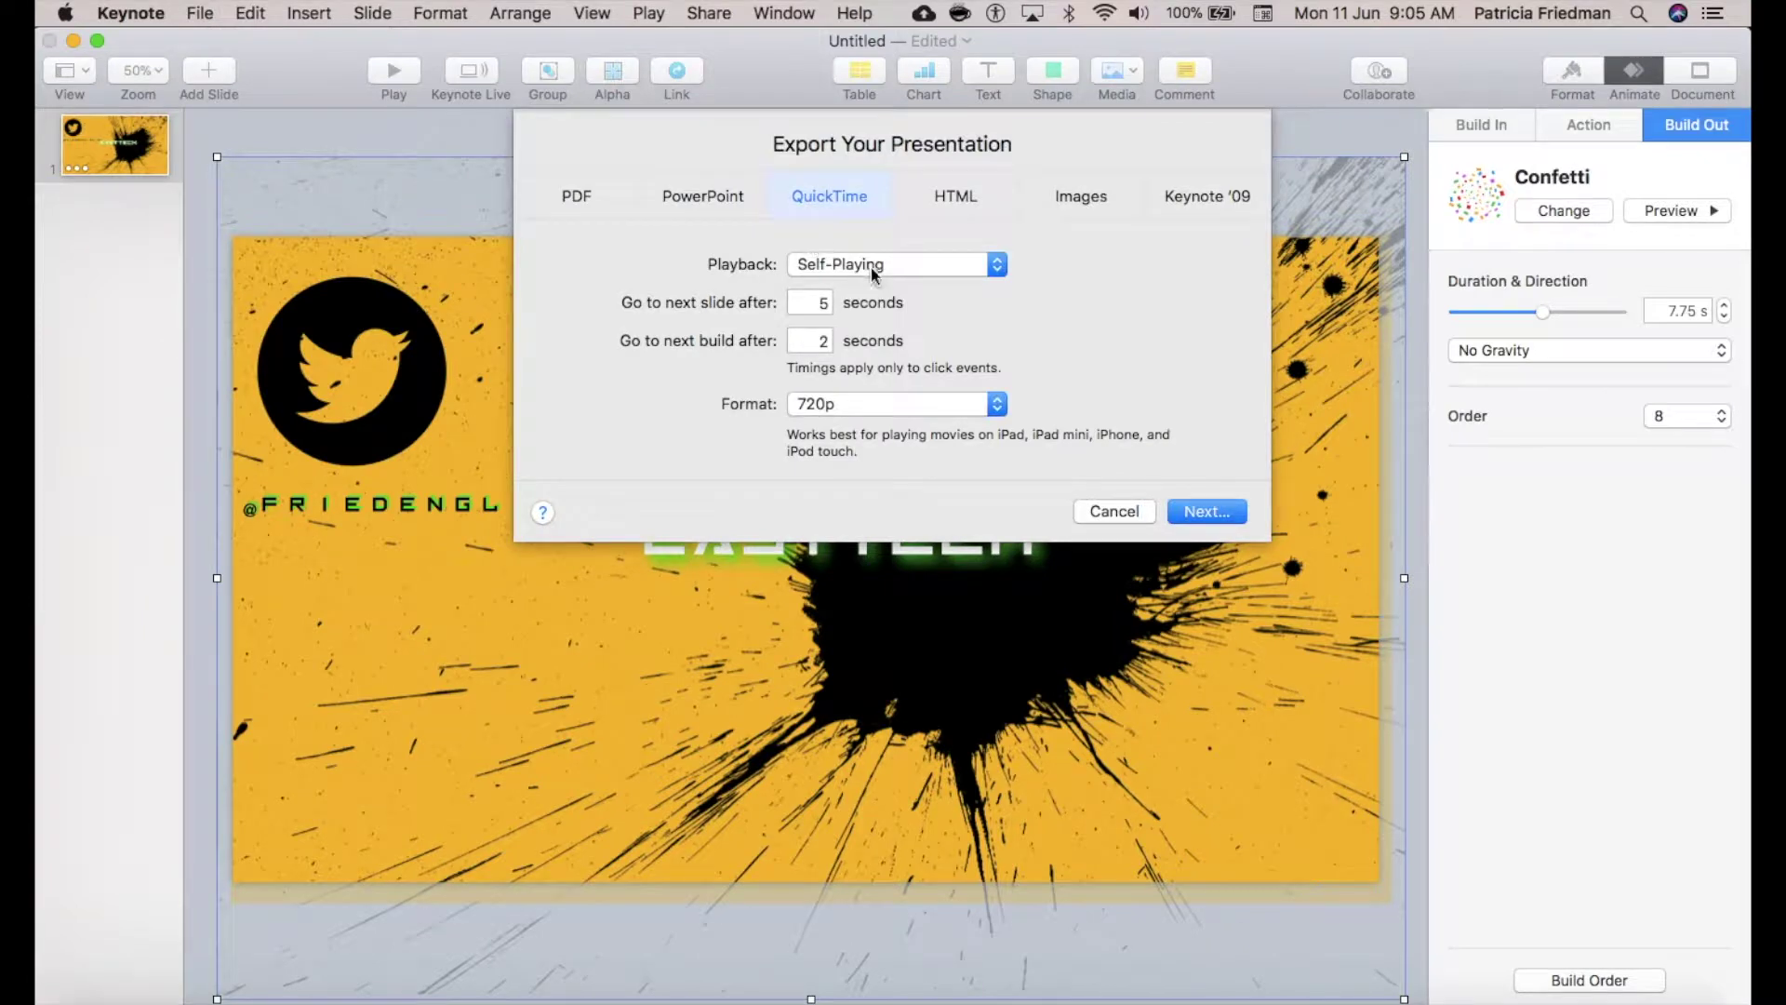
pyautogui.click(995, 404)
pyautogui.click(833, 421)
pyautogui.click(1181, 507)
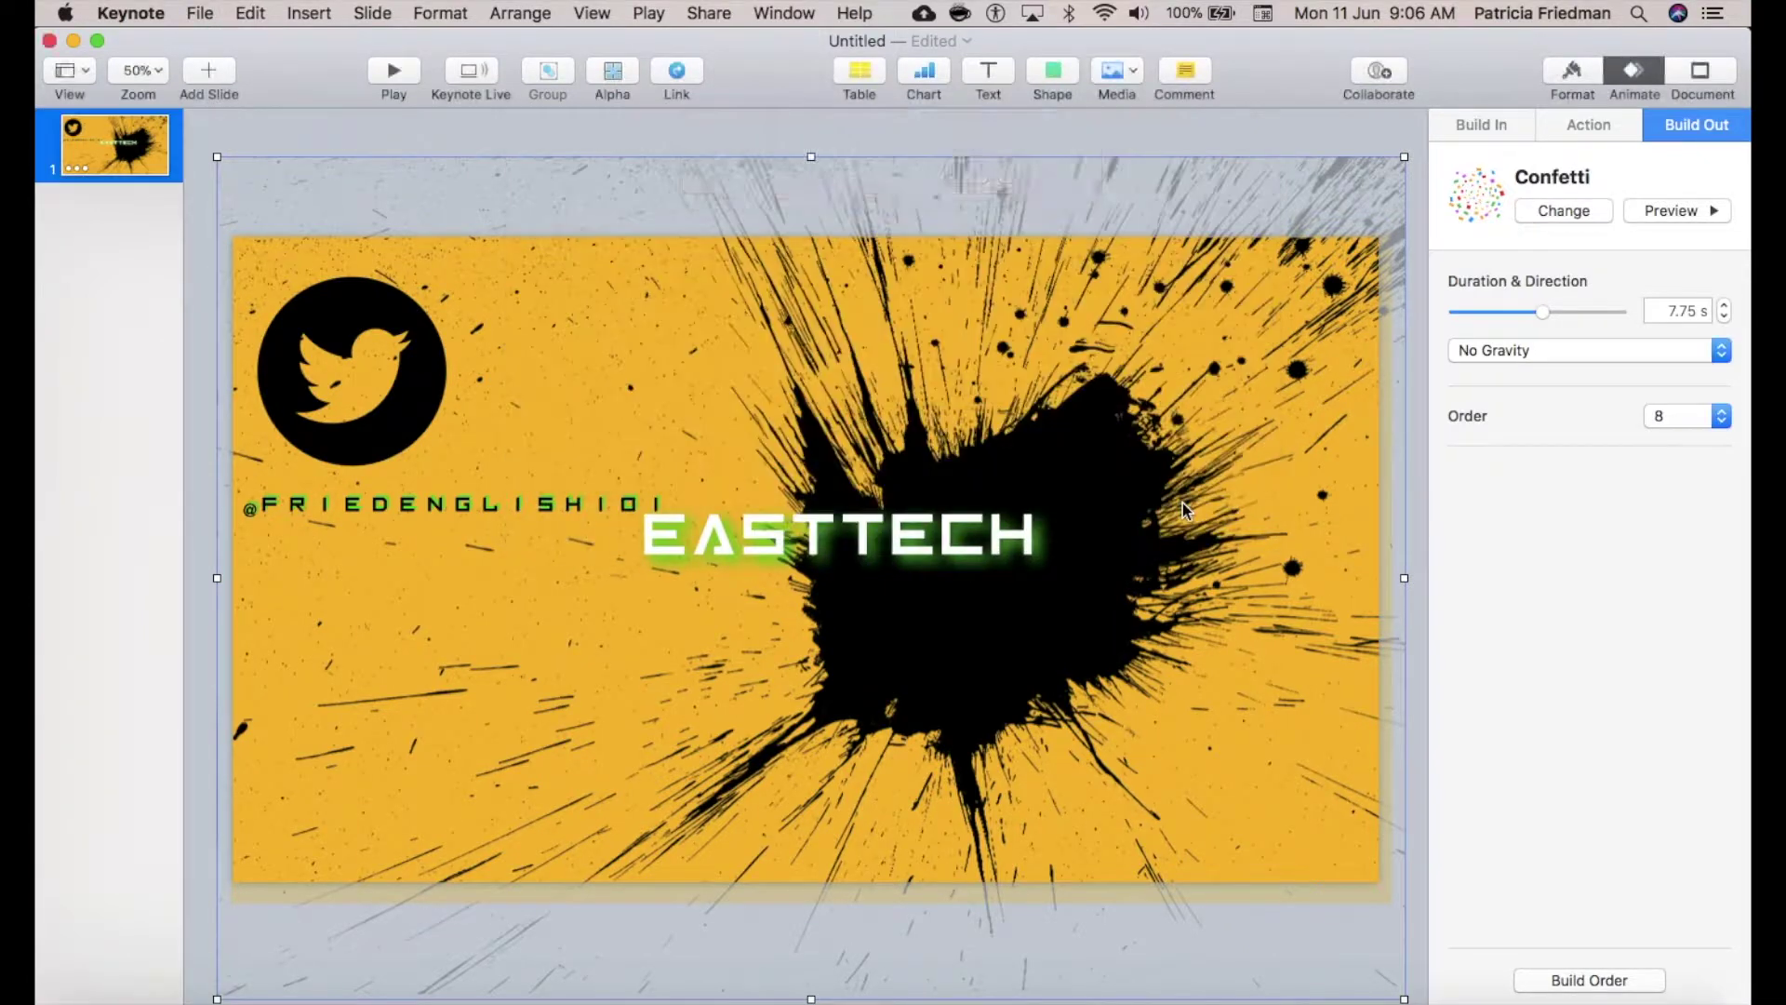
pyautogui.write('twitter')
pyautogui.press('Return')
# Step: Find and launch iMovie
pyautogui.click(1636, 15)
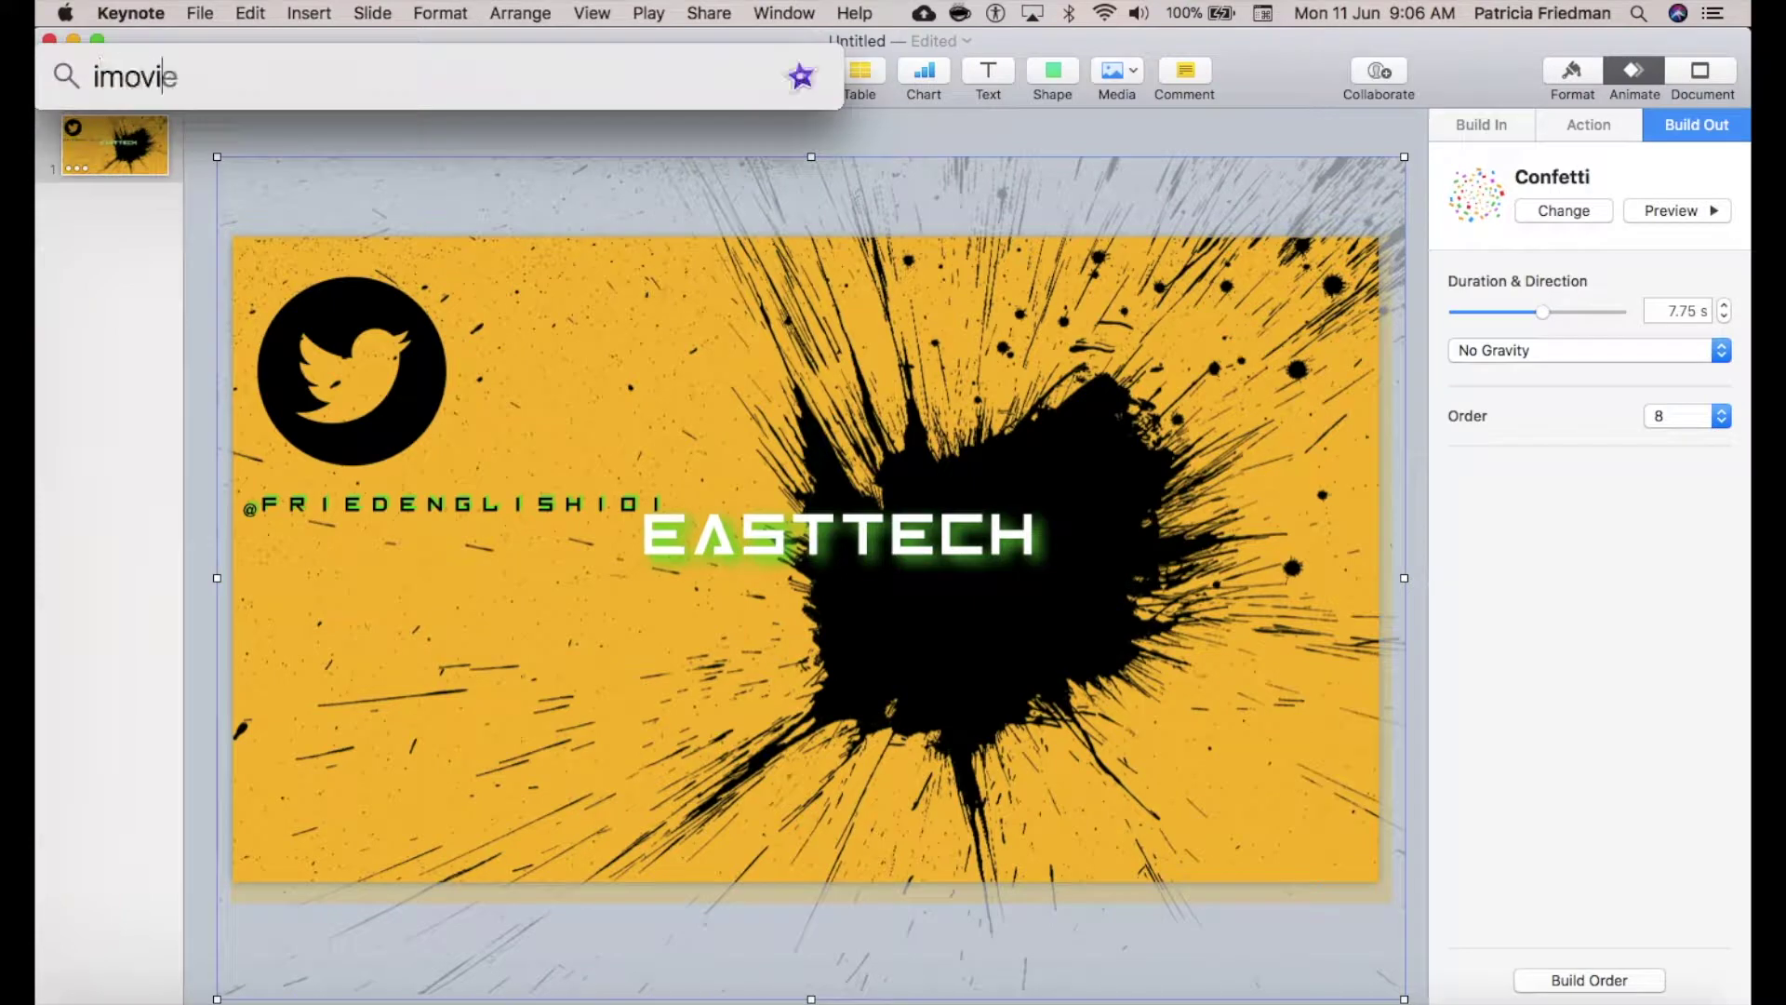
pyautogui.press('Return')
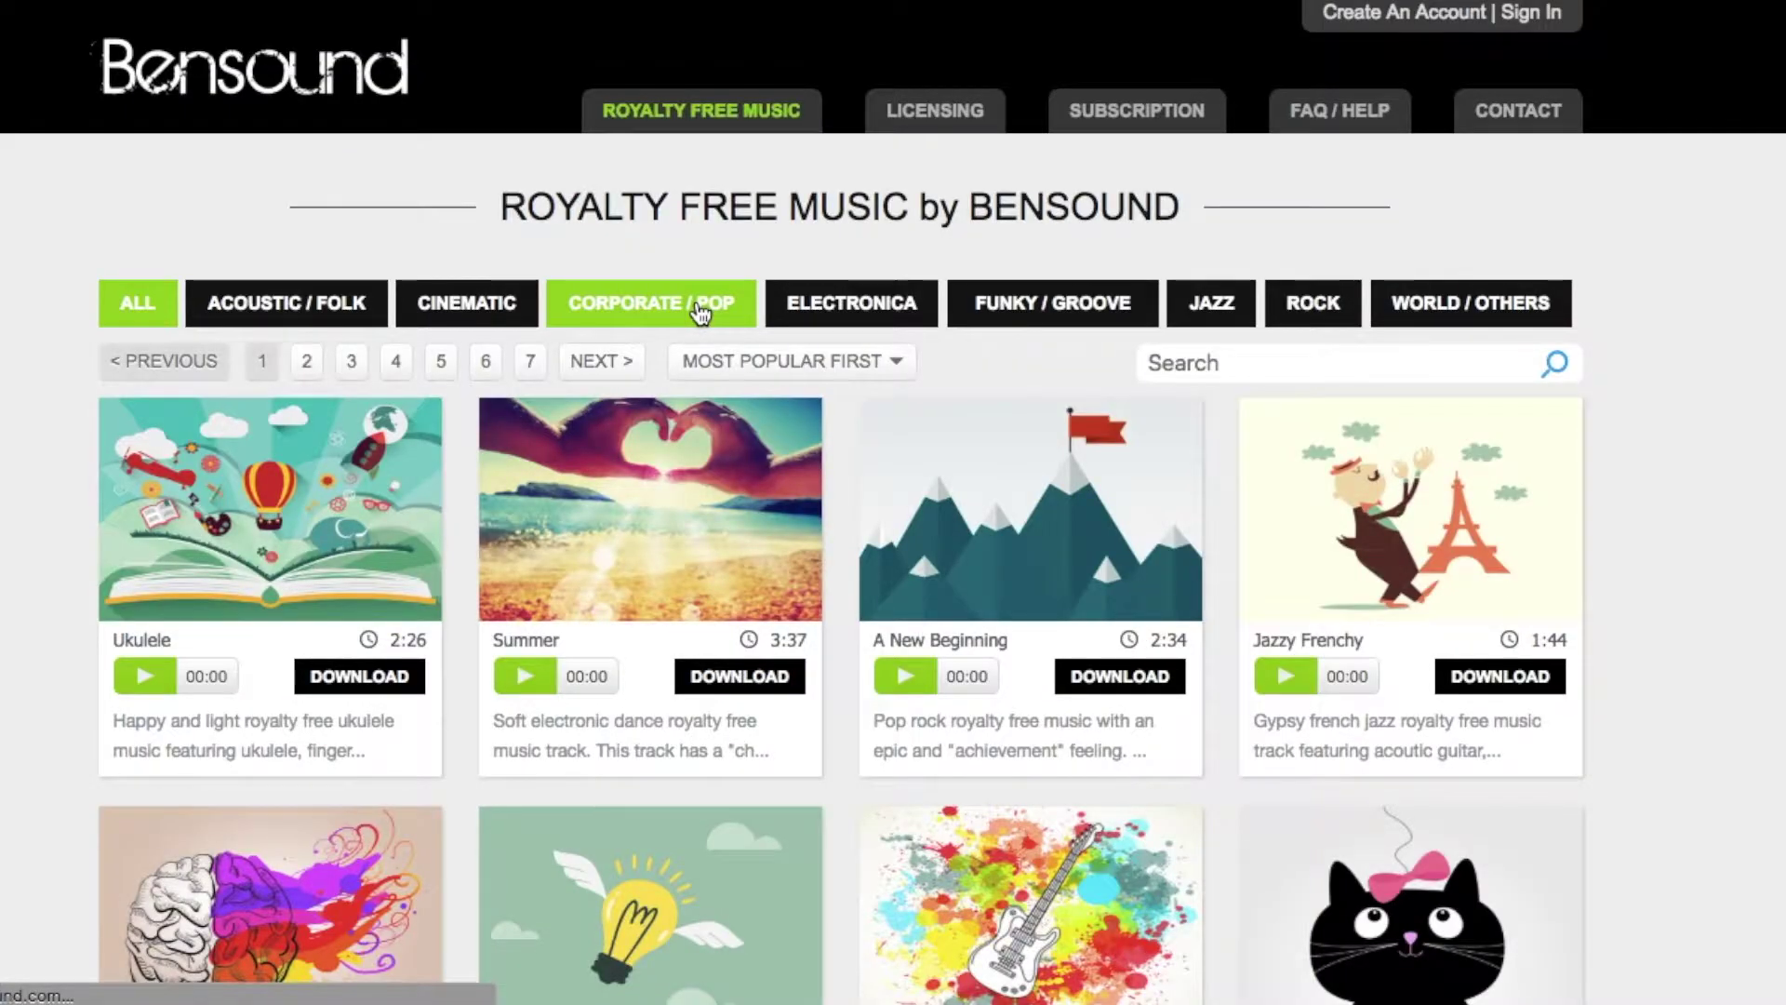
# Step: On the Bensound website, show the Corporate / Pop tracks and listen to Hey!
pyautogui.click(699, 311)
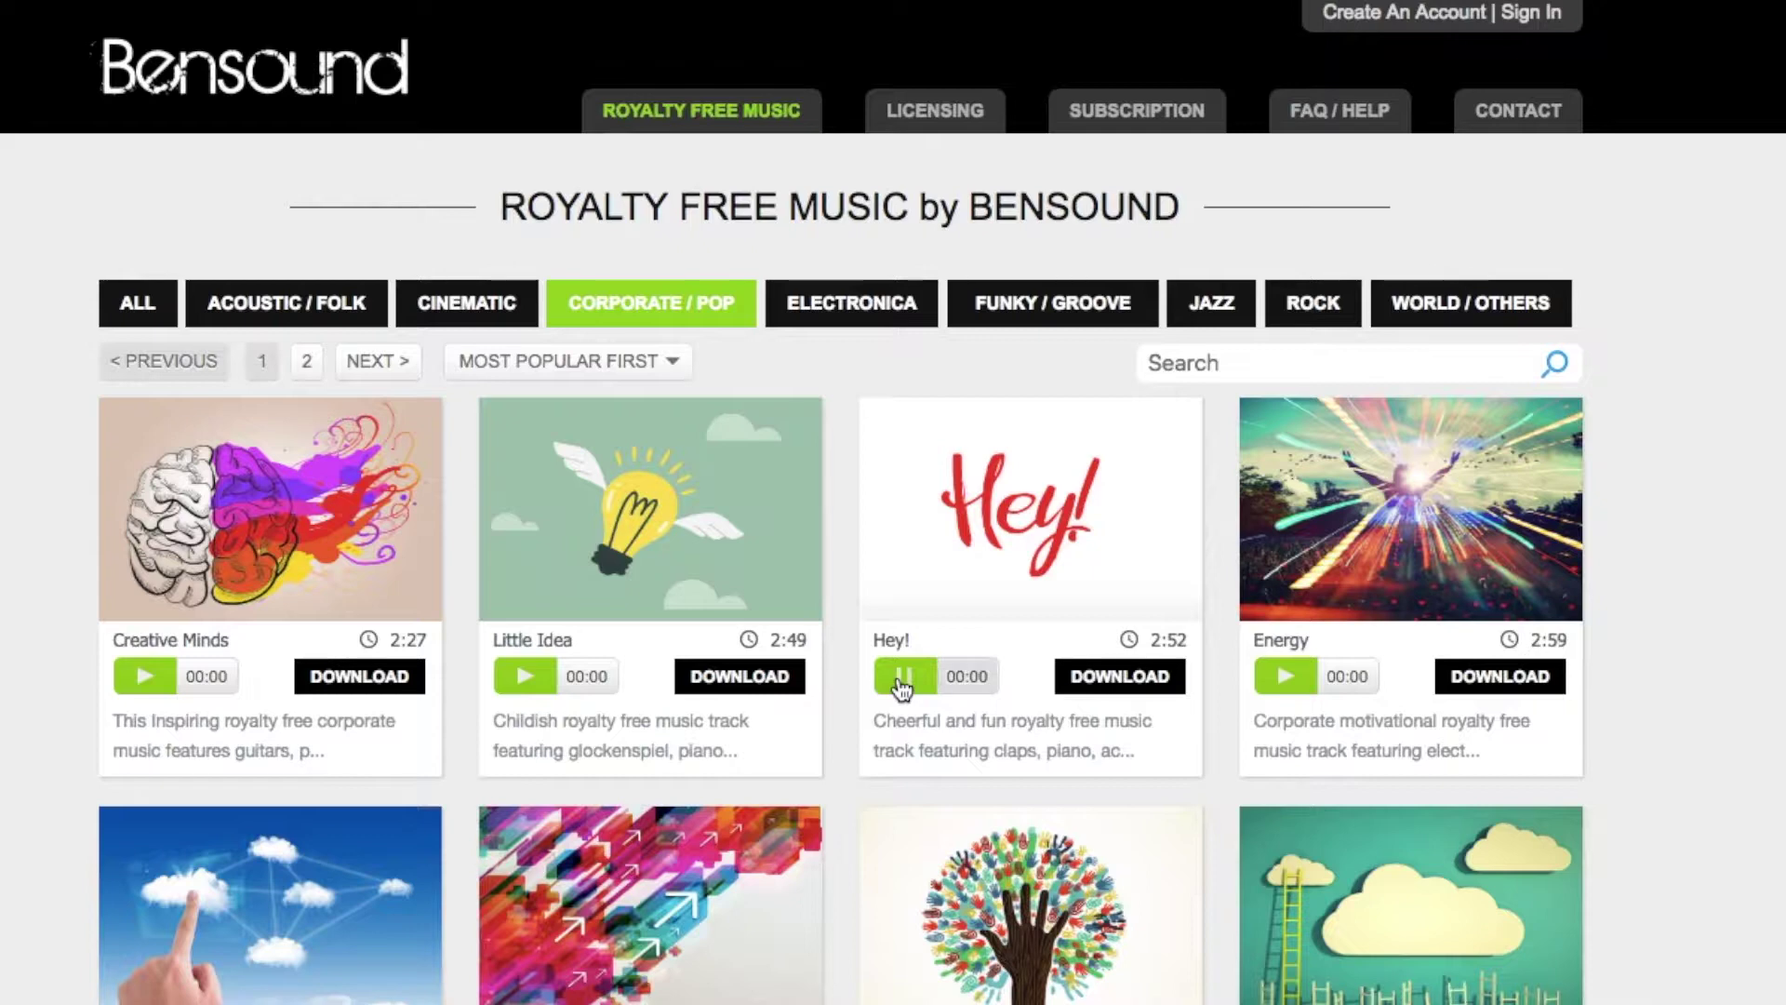
pyautogui.press('XF86AudioRaiseVolume')
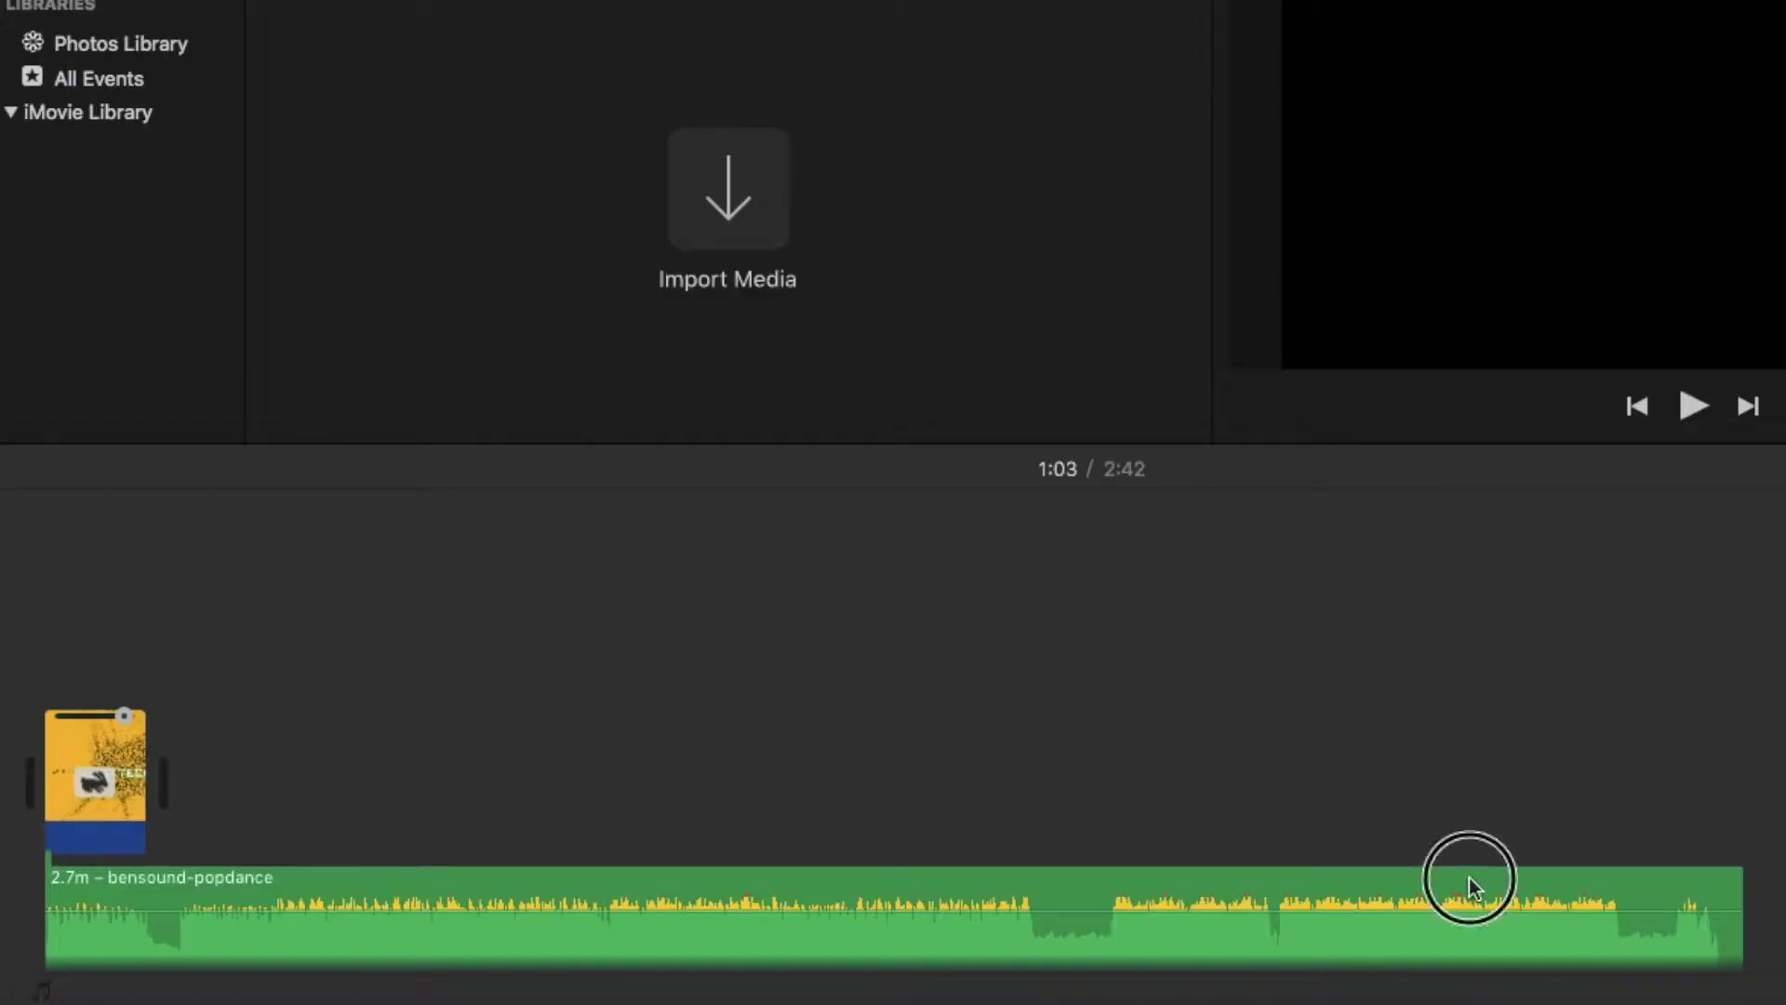
# Step: In iMovie, trim the bensound-popdance audio to the end of the intro clip and fade out its ending
pyautogui.click(1470, 879)
pyautogui.moveTo(1738, 884); pyautogui.dragTo(291, 889)
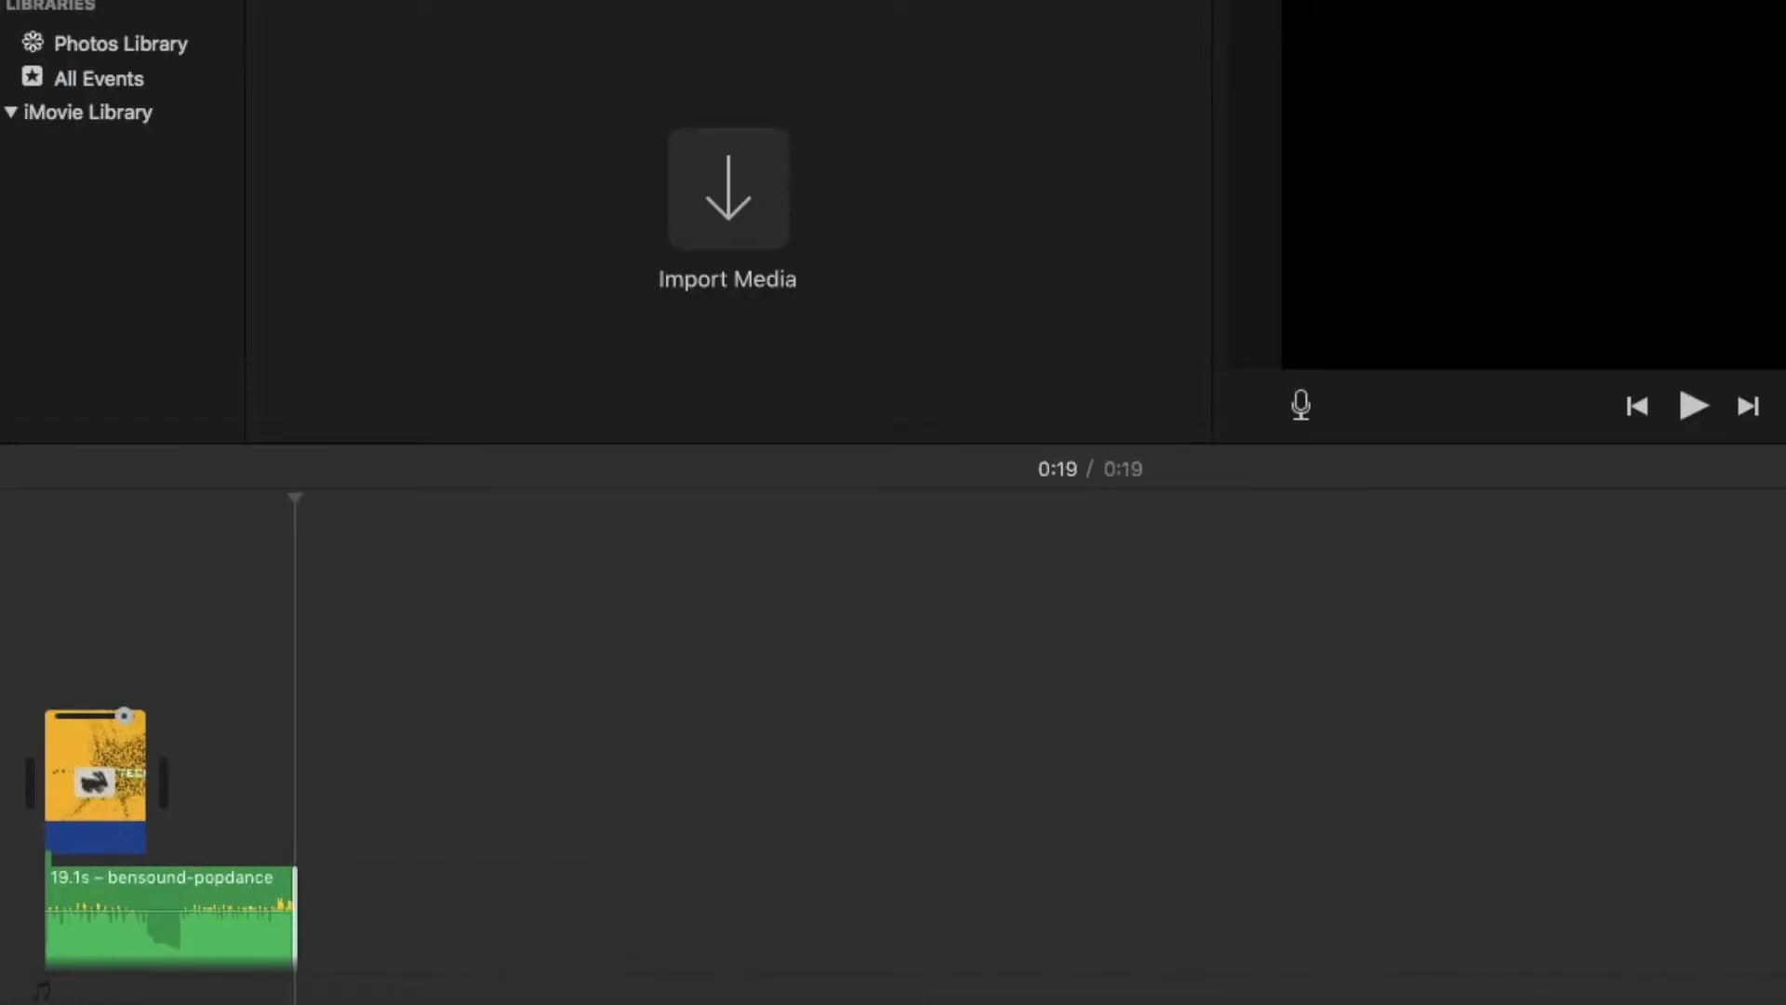
pyautogui.scroll(3, 865, 712)
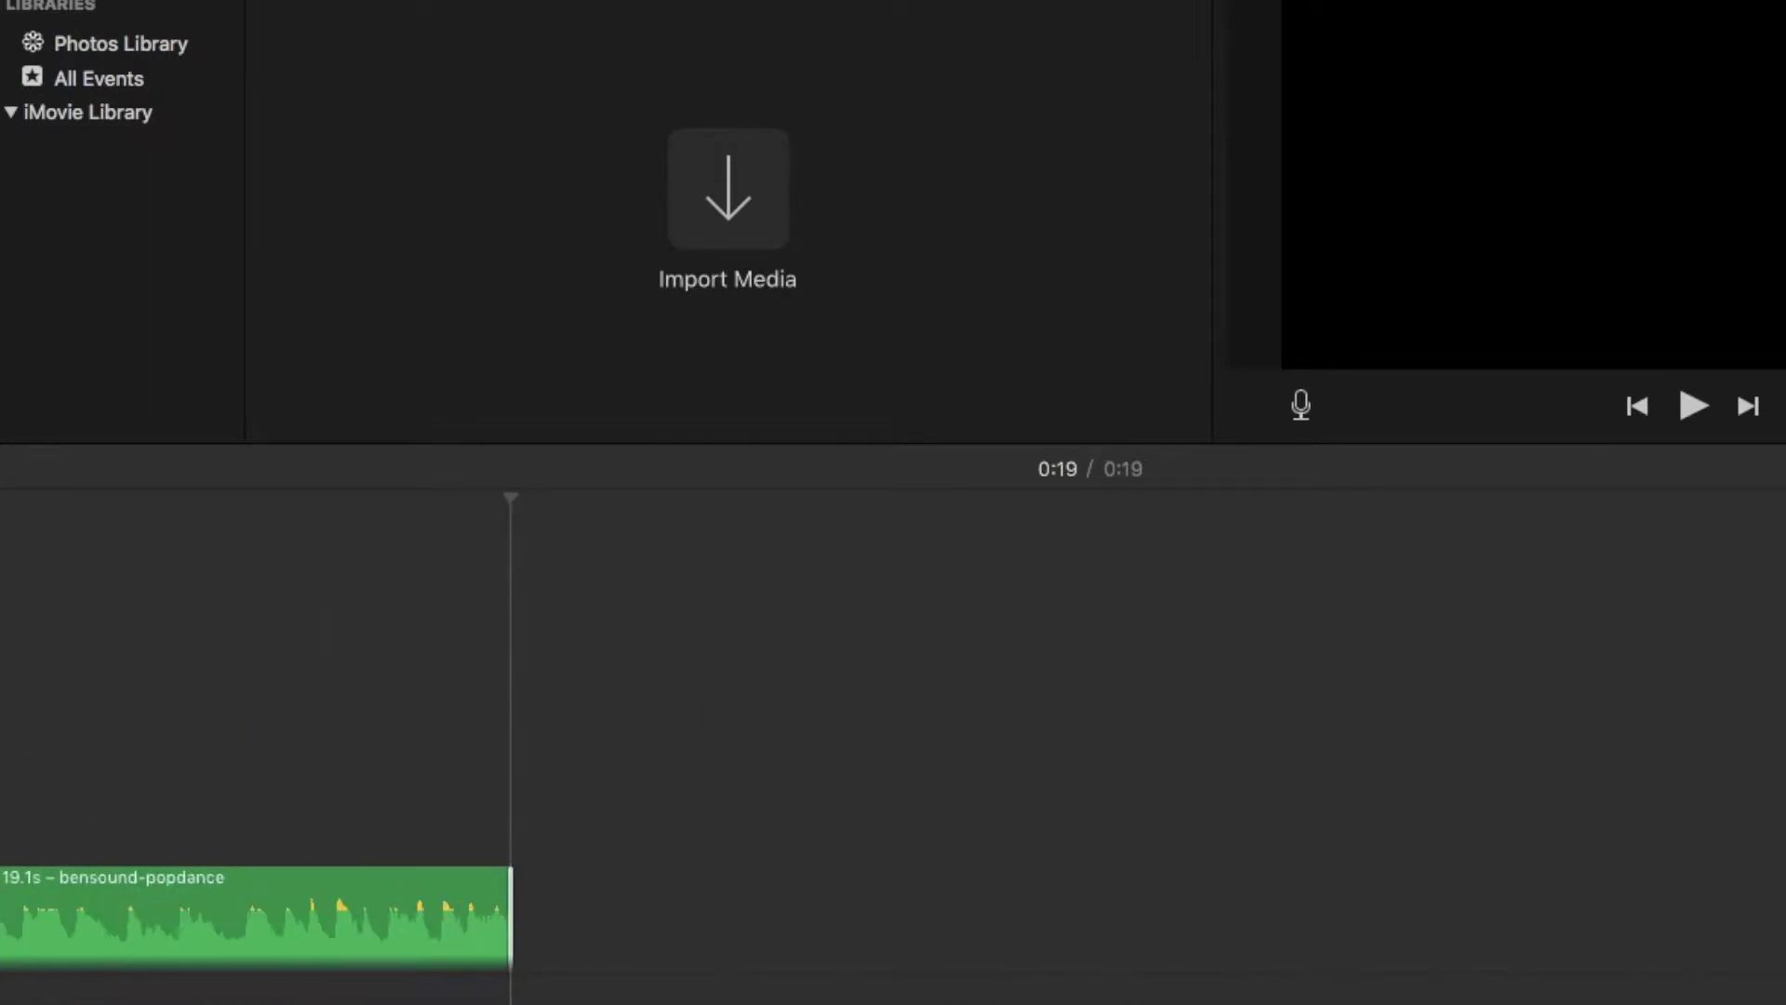
pyautogui.scroll(3, 1057, 761)
pyautogui.moveTo(1779, 888); pyautogui.dragTo(621, 886)
pyautogui.moveTo(1484, 642); pyautogui.dragTo(1135, 670)
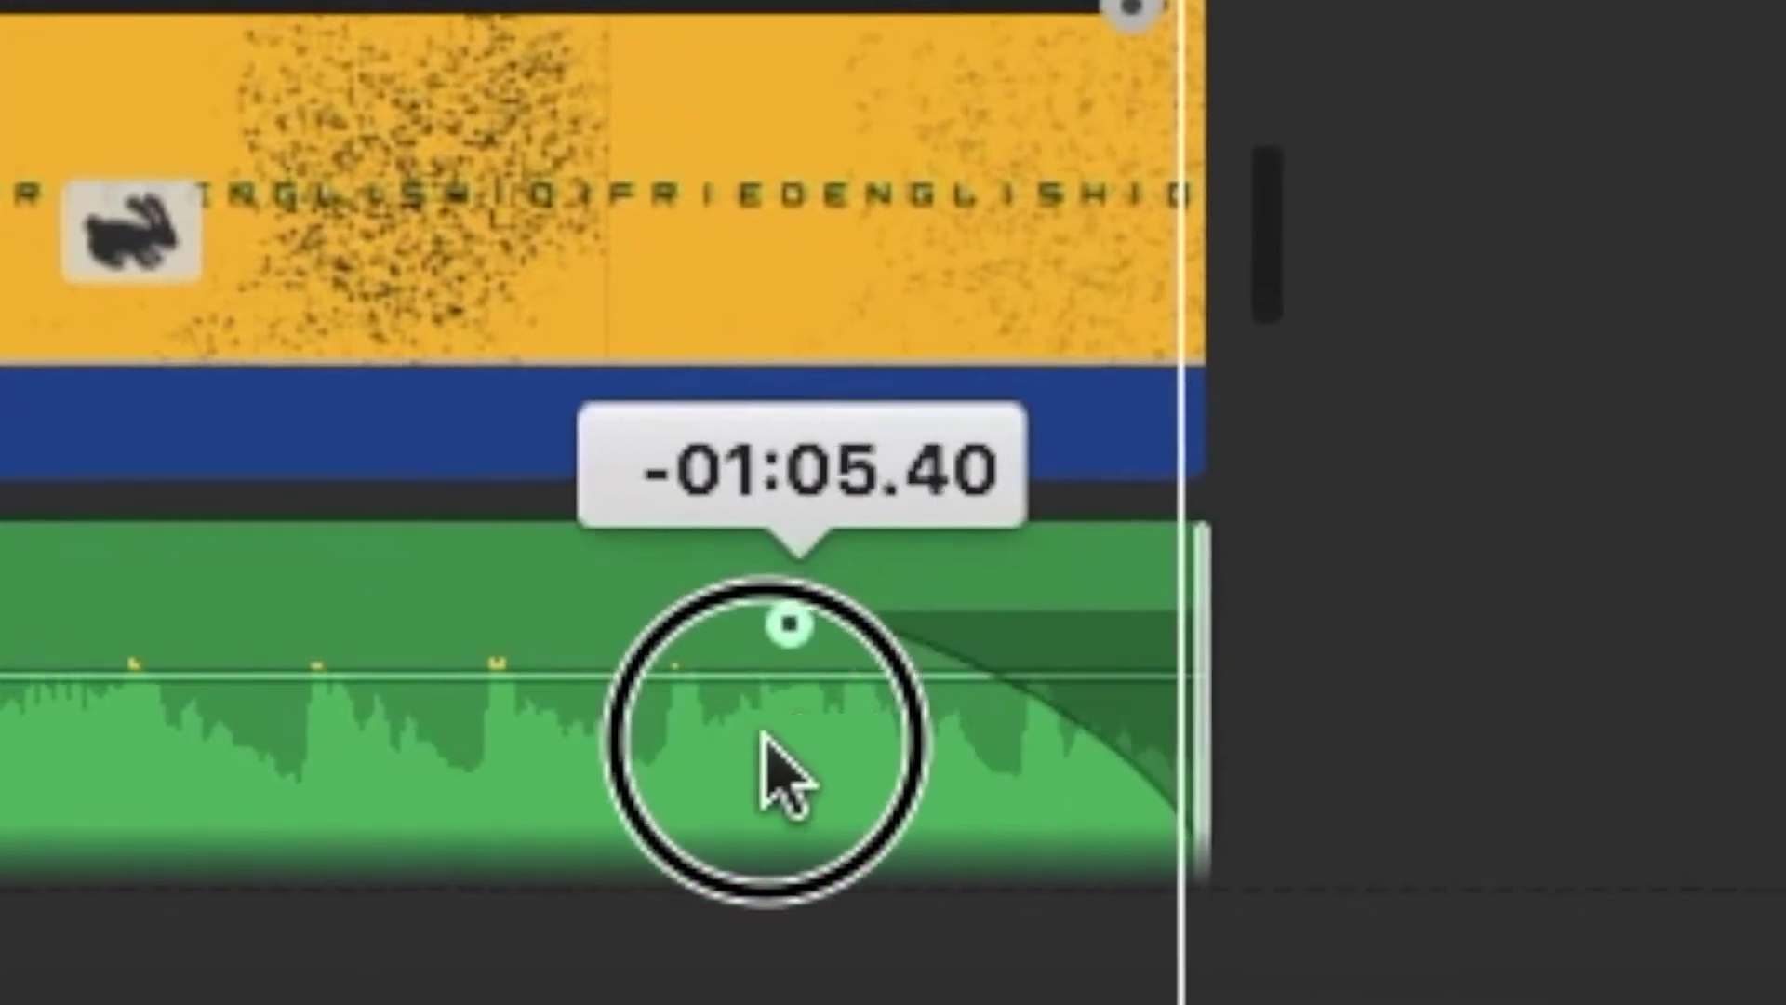
# Step: Play the intro to check the faded end of its music
pyautogui.press('space')
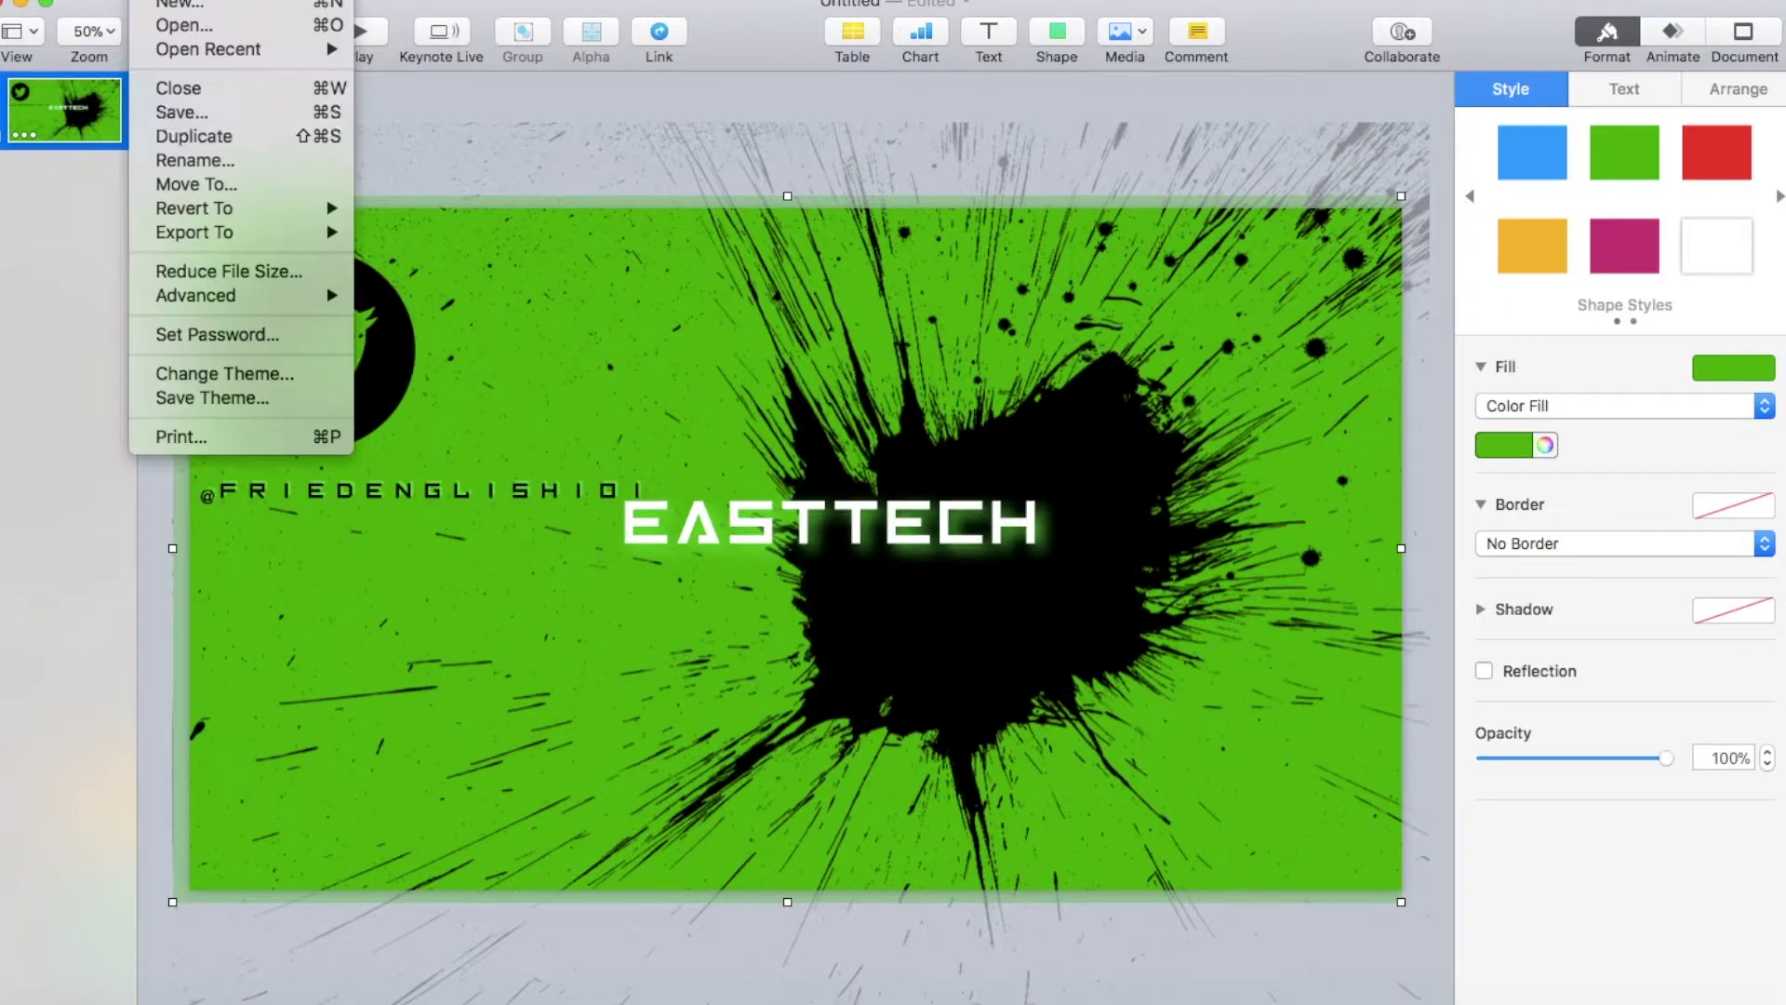
# Step: In Keynote, export the green-background presentation as a self-playing QuickTime movie, choosing its resolution format
pyautogui.moveTo(279, 232)
pyautogui.click(448, 284)
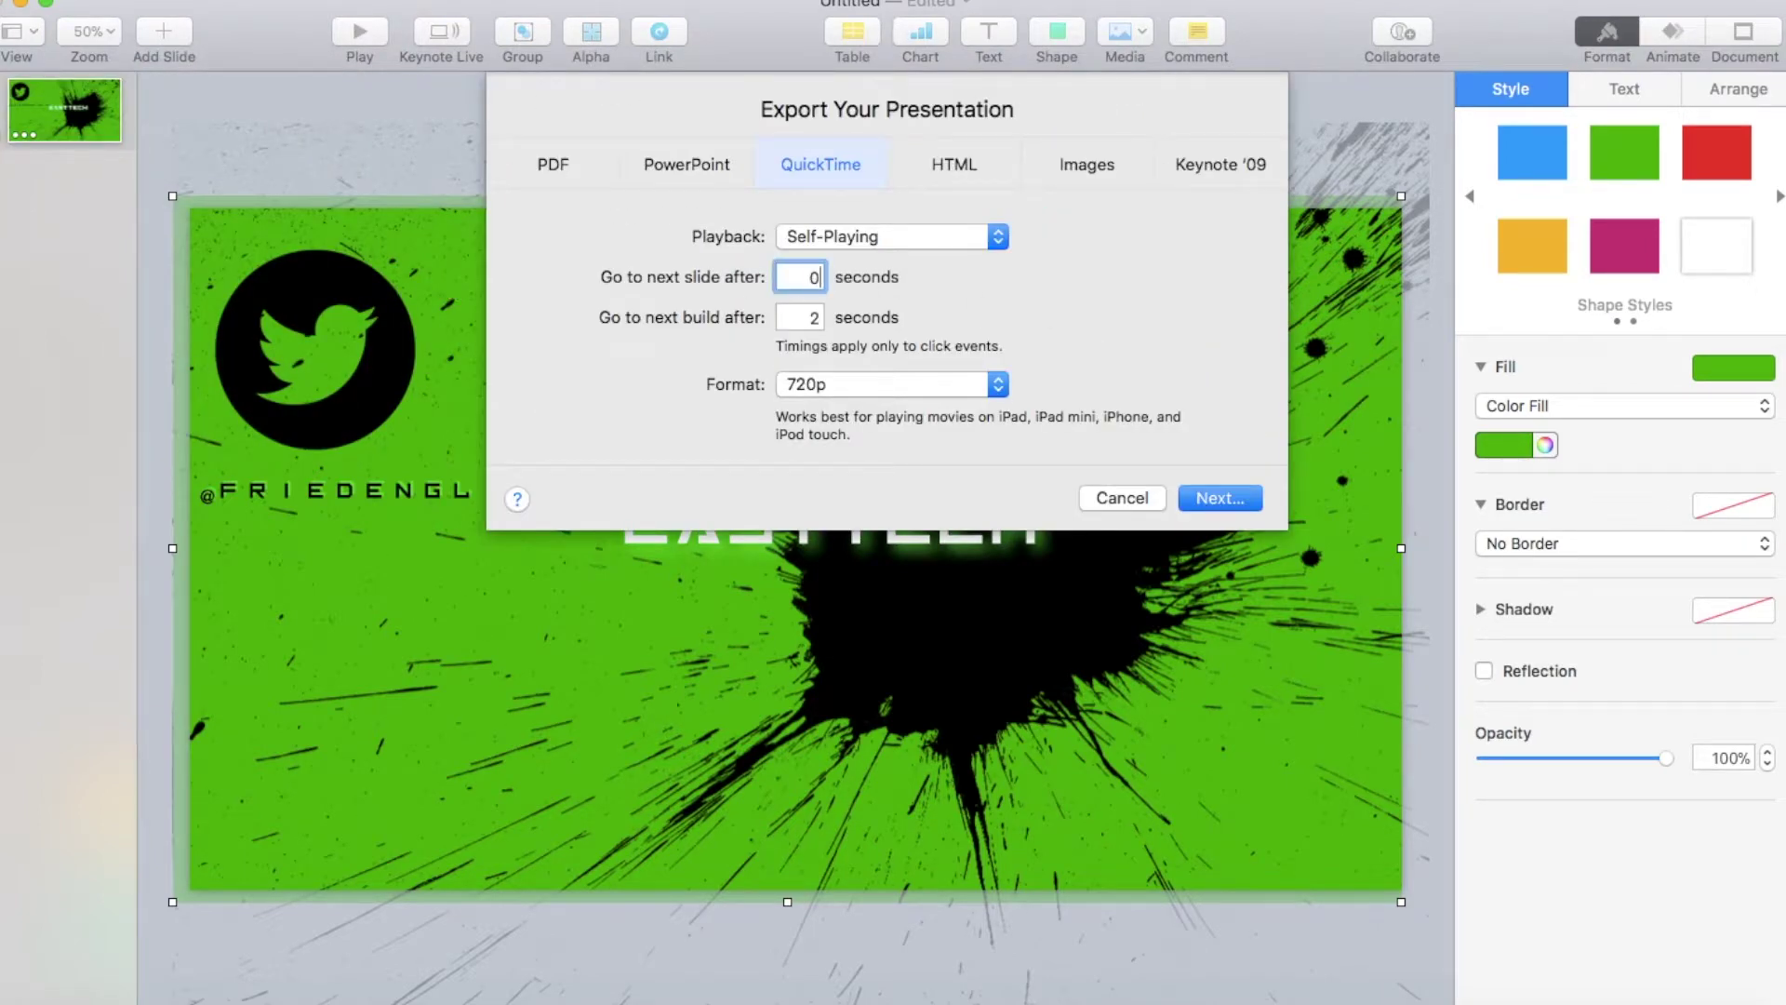
pyautogui.click(947, 387)
pyautogui.click(940, 410)
pyautogui.click(1195, 500)
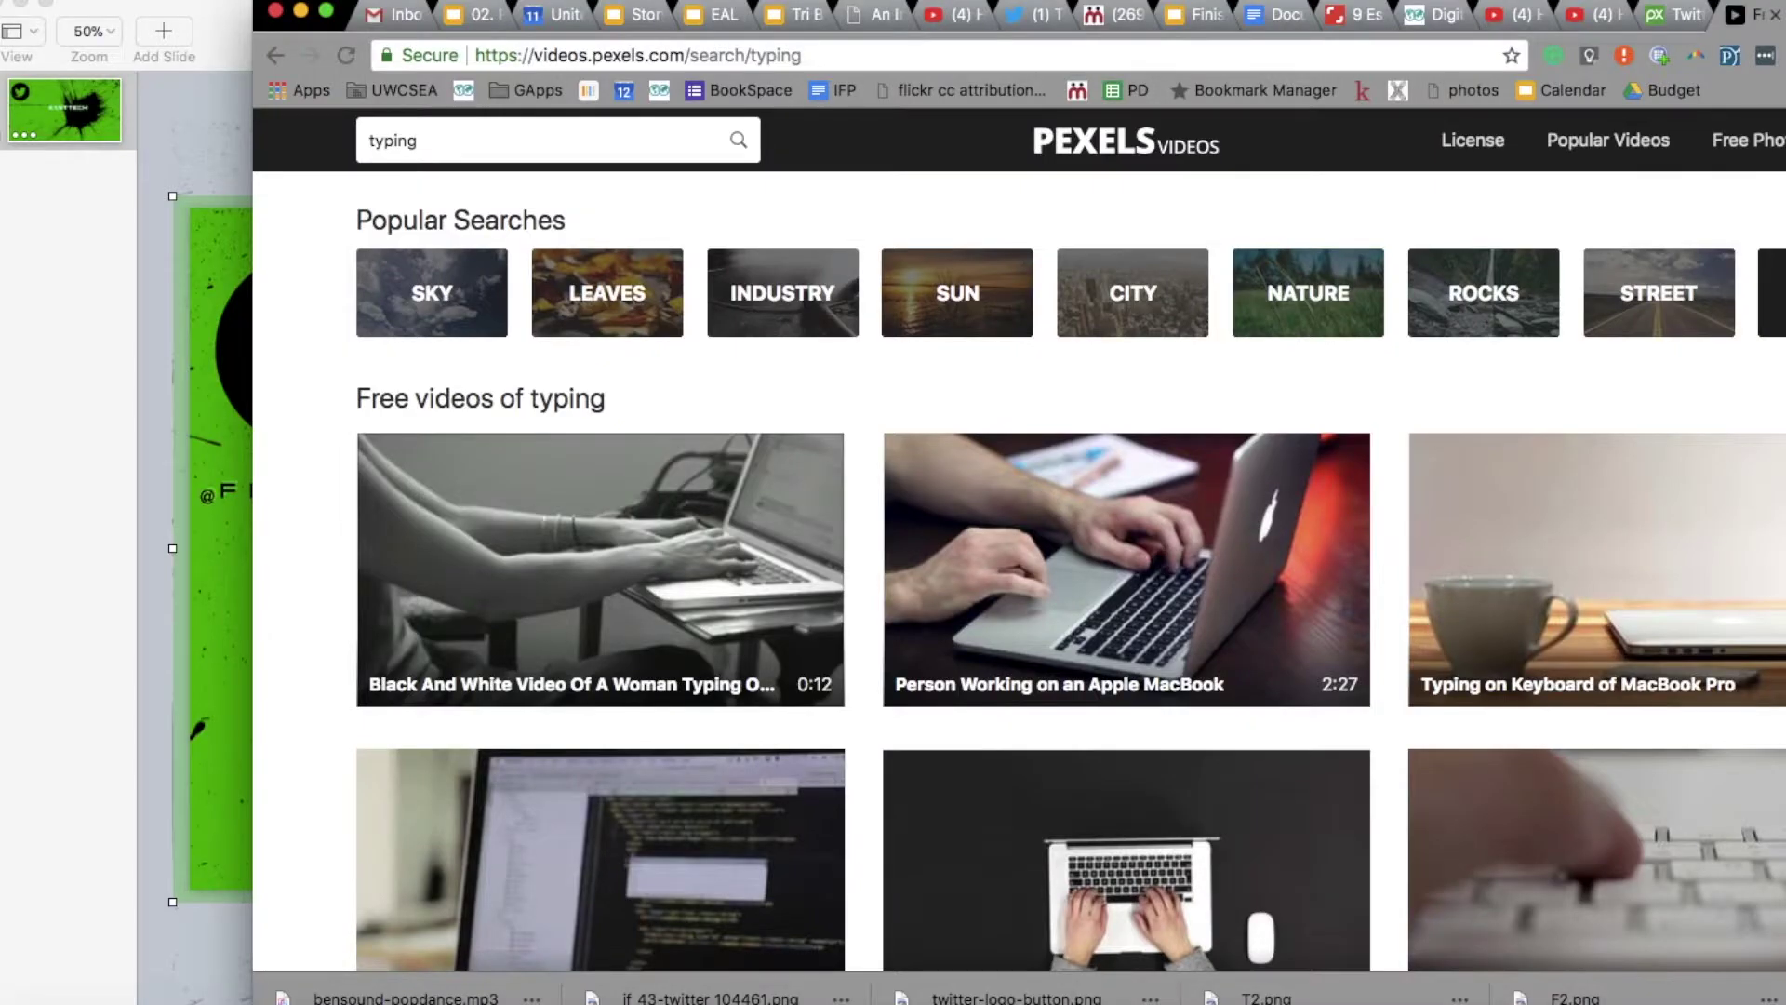
# Step: On the Pexels Videos website, open the Fast Typing laptop video from the typing results and download it
pyautogui.click(1198, 516)
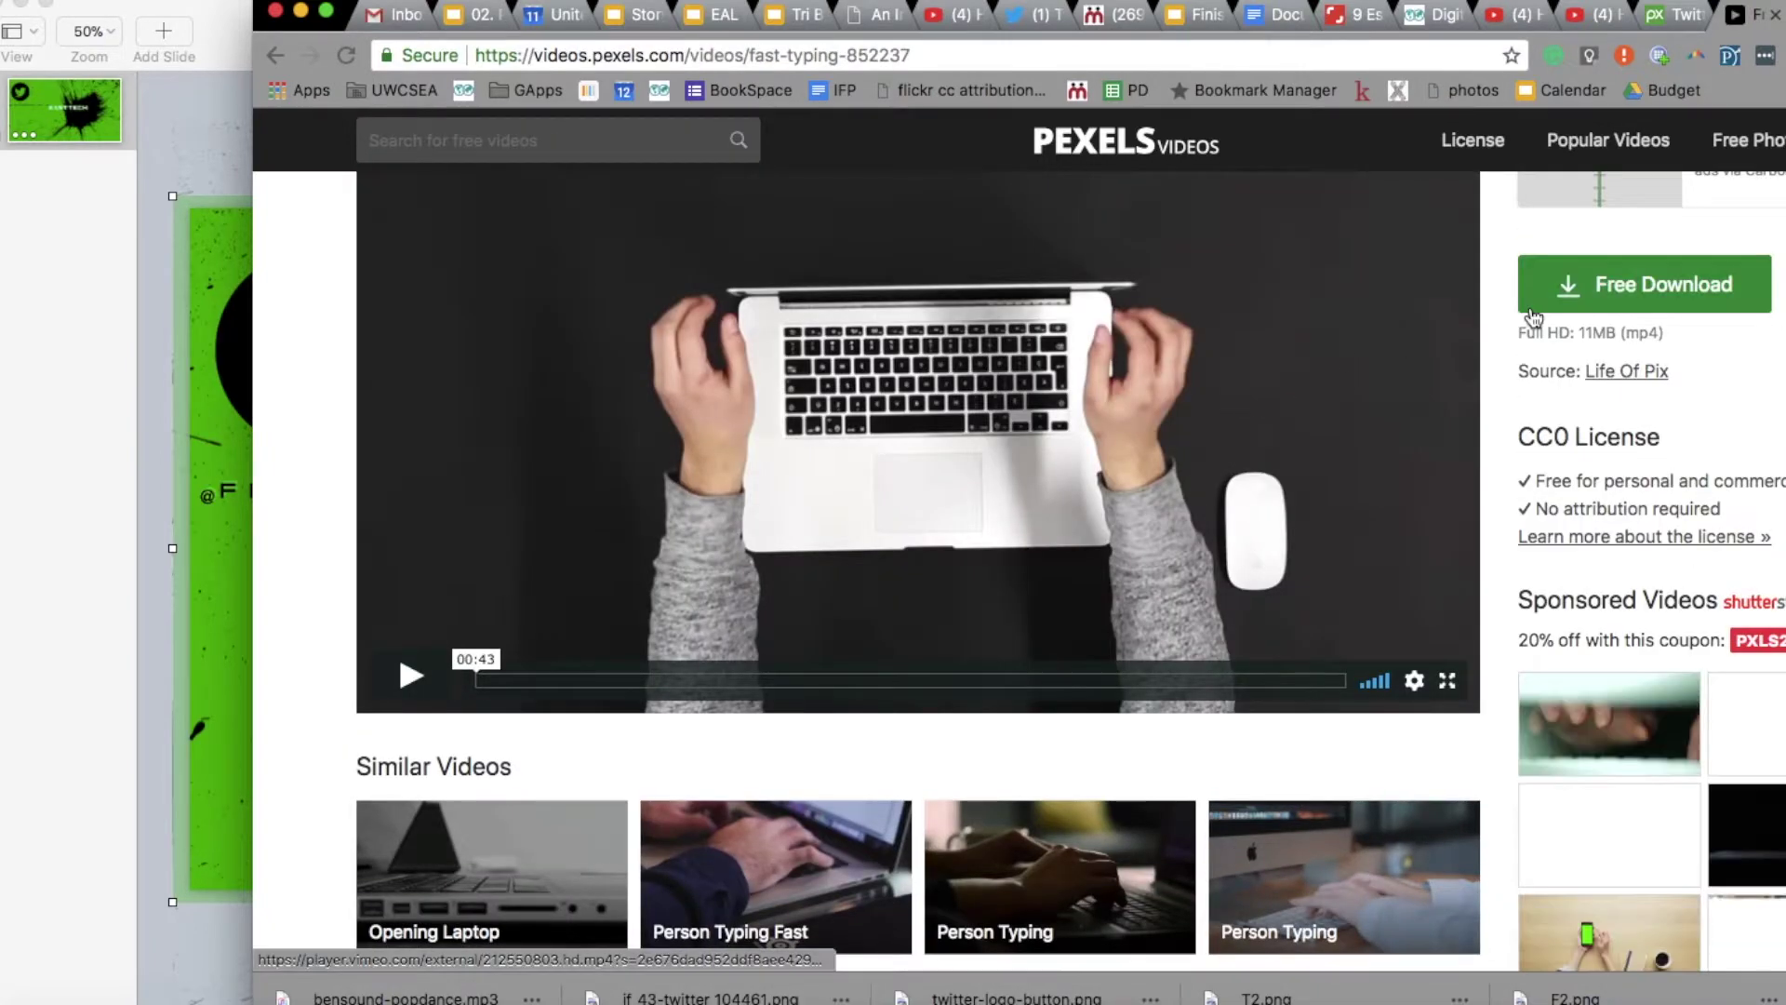
pyautogui.click(1535, 305)
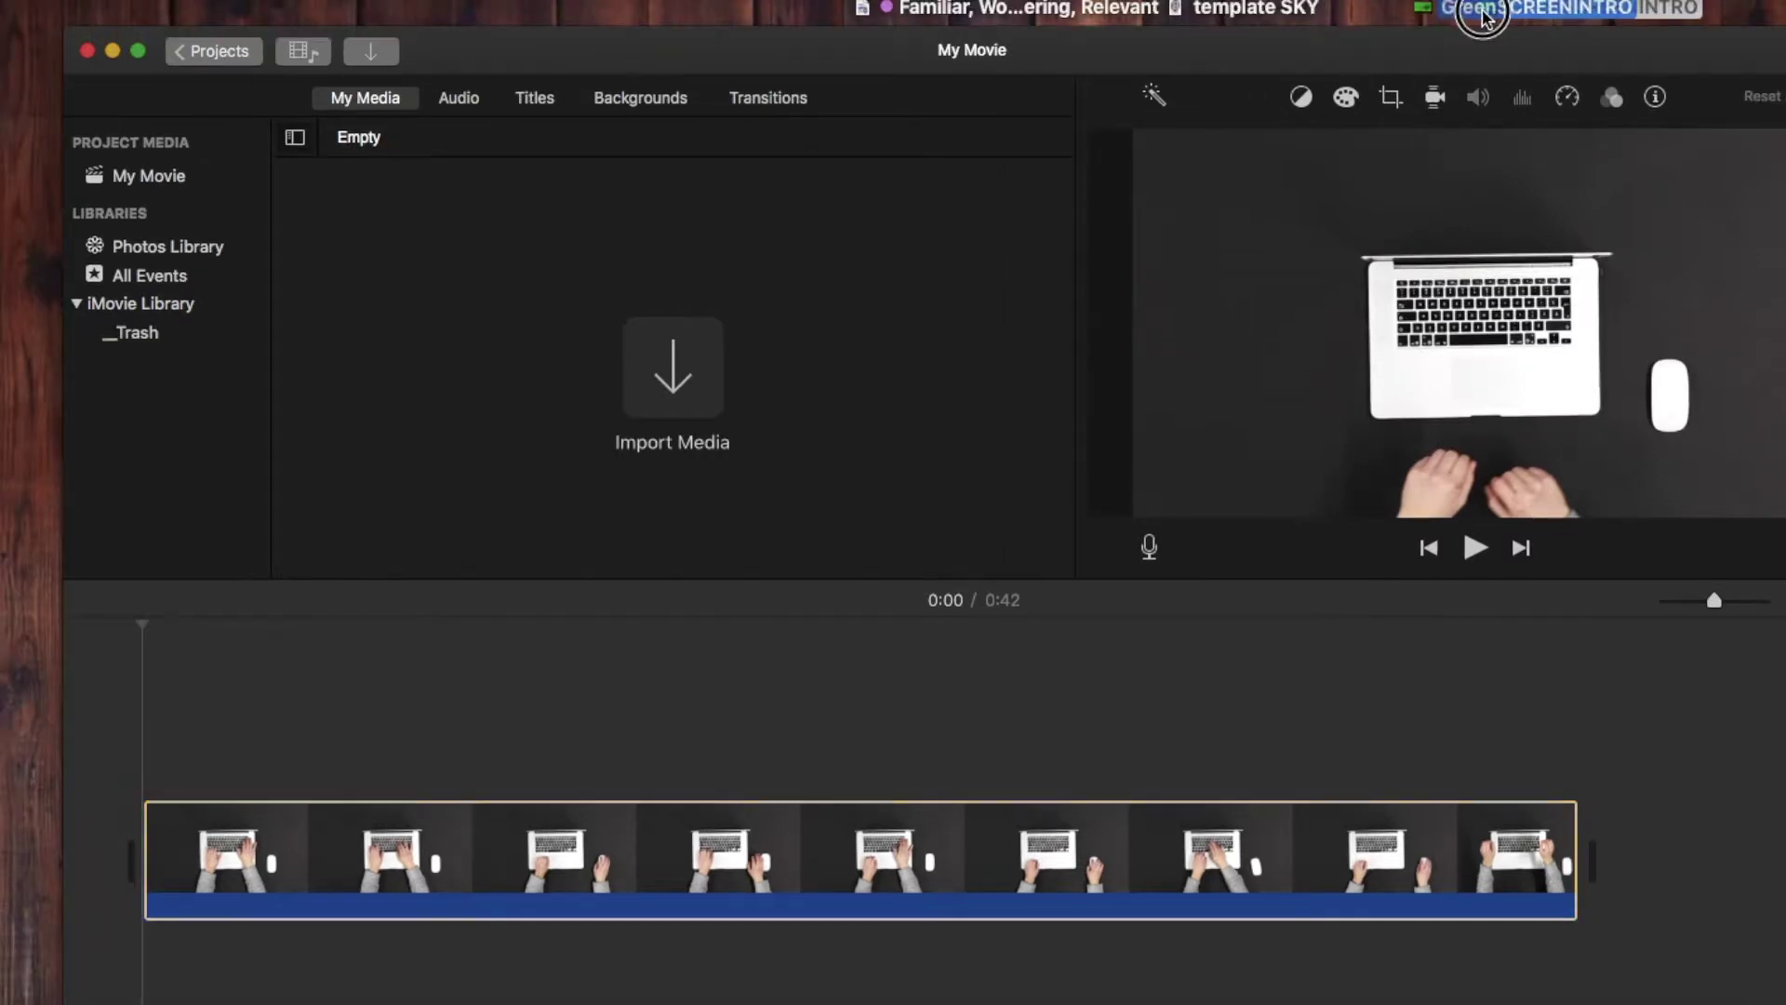
# Step: In iMovie, place the GreenSCREENINTRO clip above the start of the typing video and set its overlay to Green/Blue Screen
pyautogui.moveTo(1482, 17); pyautogui.dragTo(139, 710)
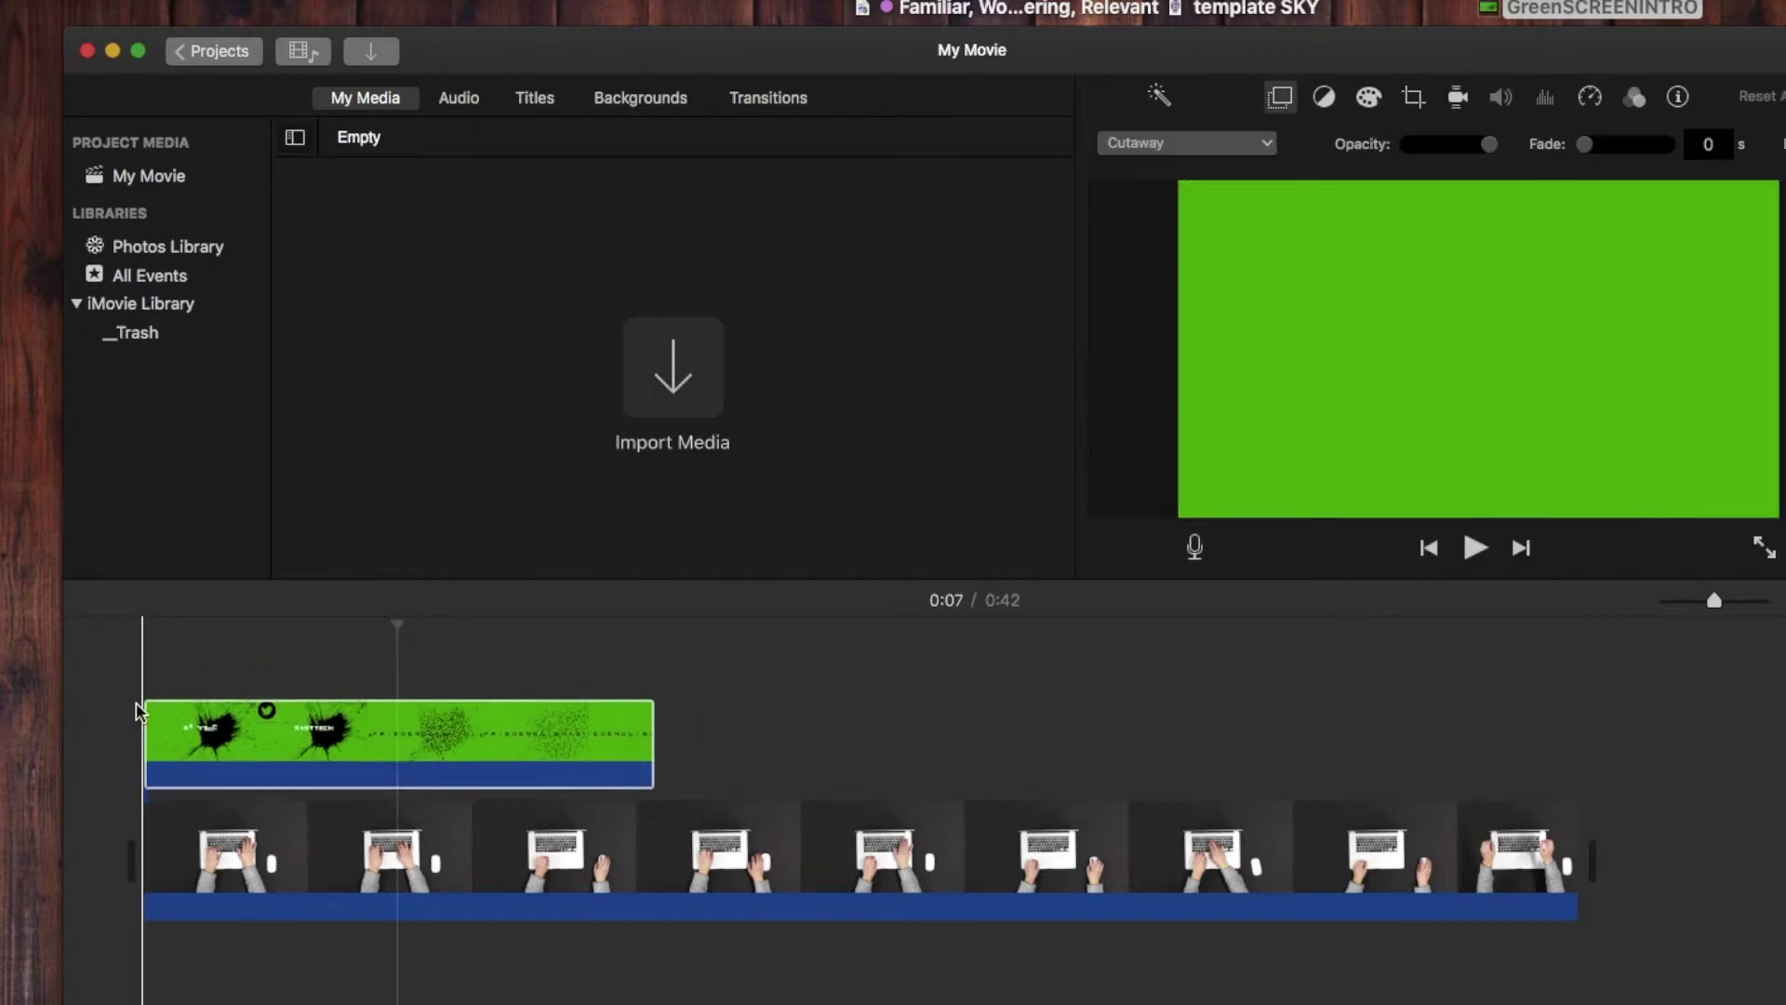
pyautogui.click(1186, 142)
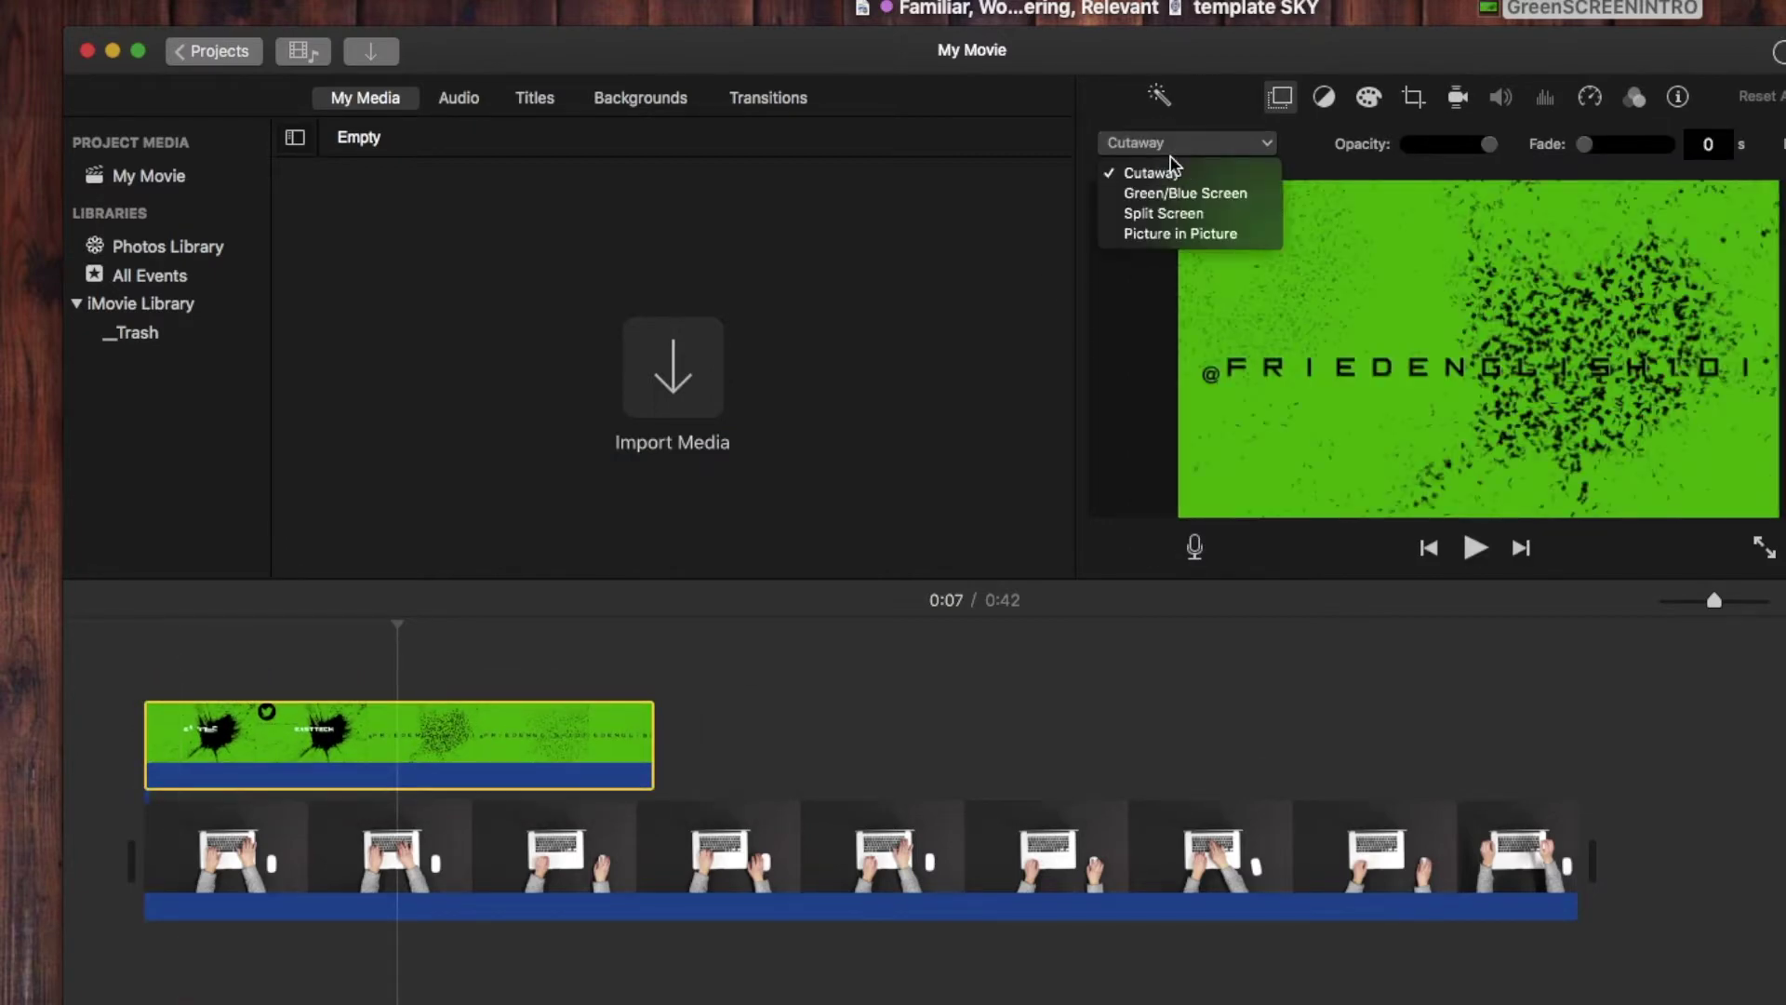
pyautogui.press('Escape')
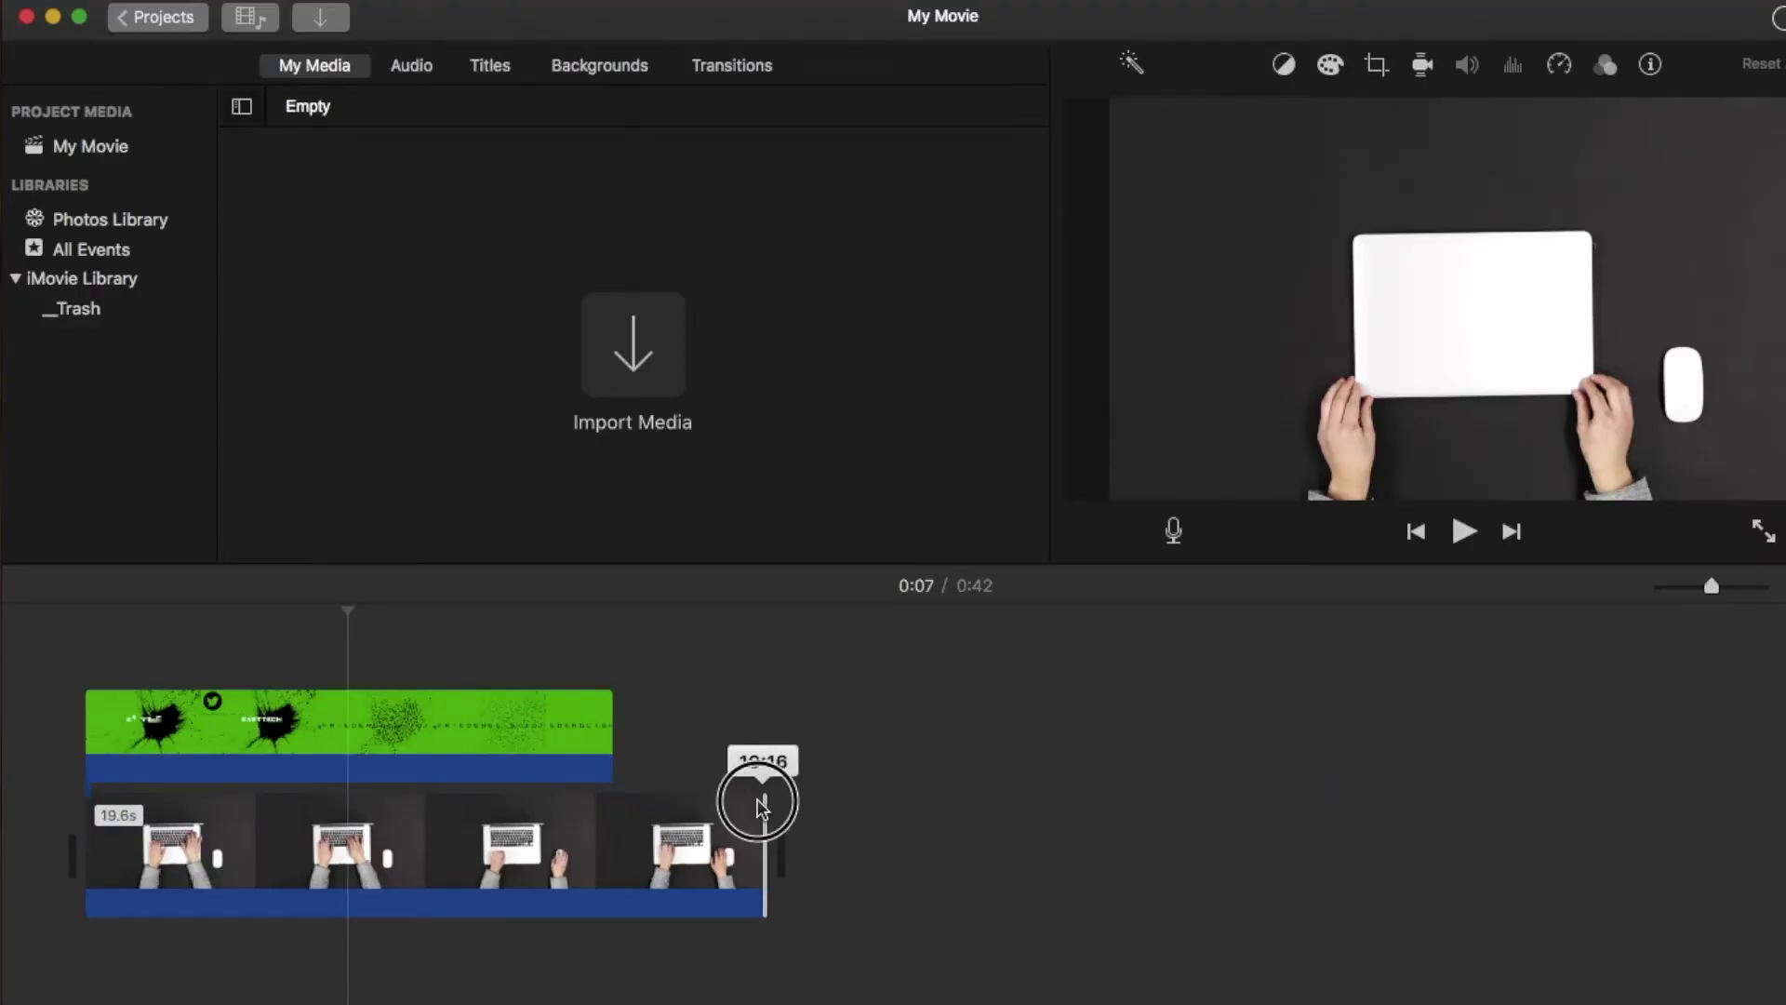
# Step: Trim the typing video to the end of the green screen overlay and play the combined result from the start
pyautogui.moveTo(760, 805); pyautogui.dragTo(606, 817)
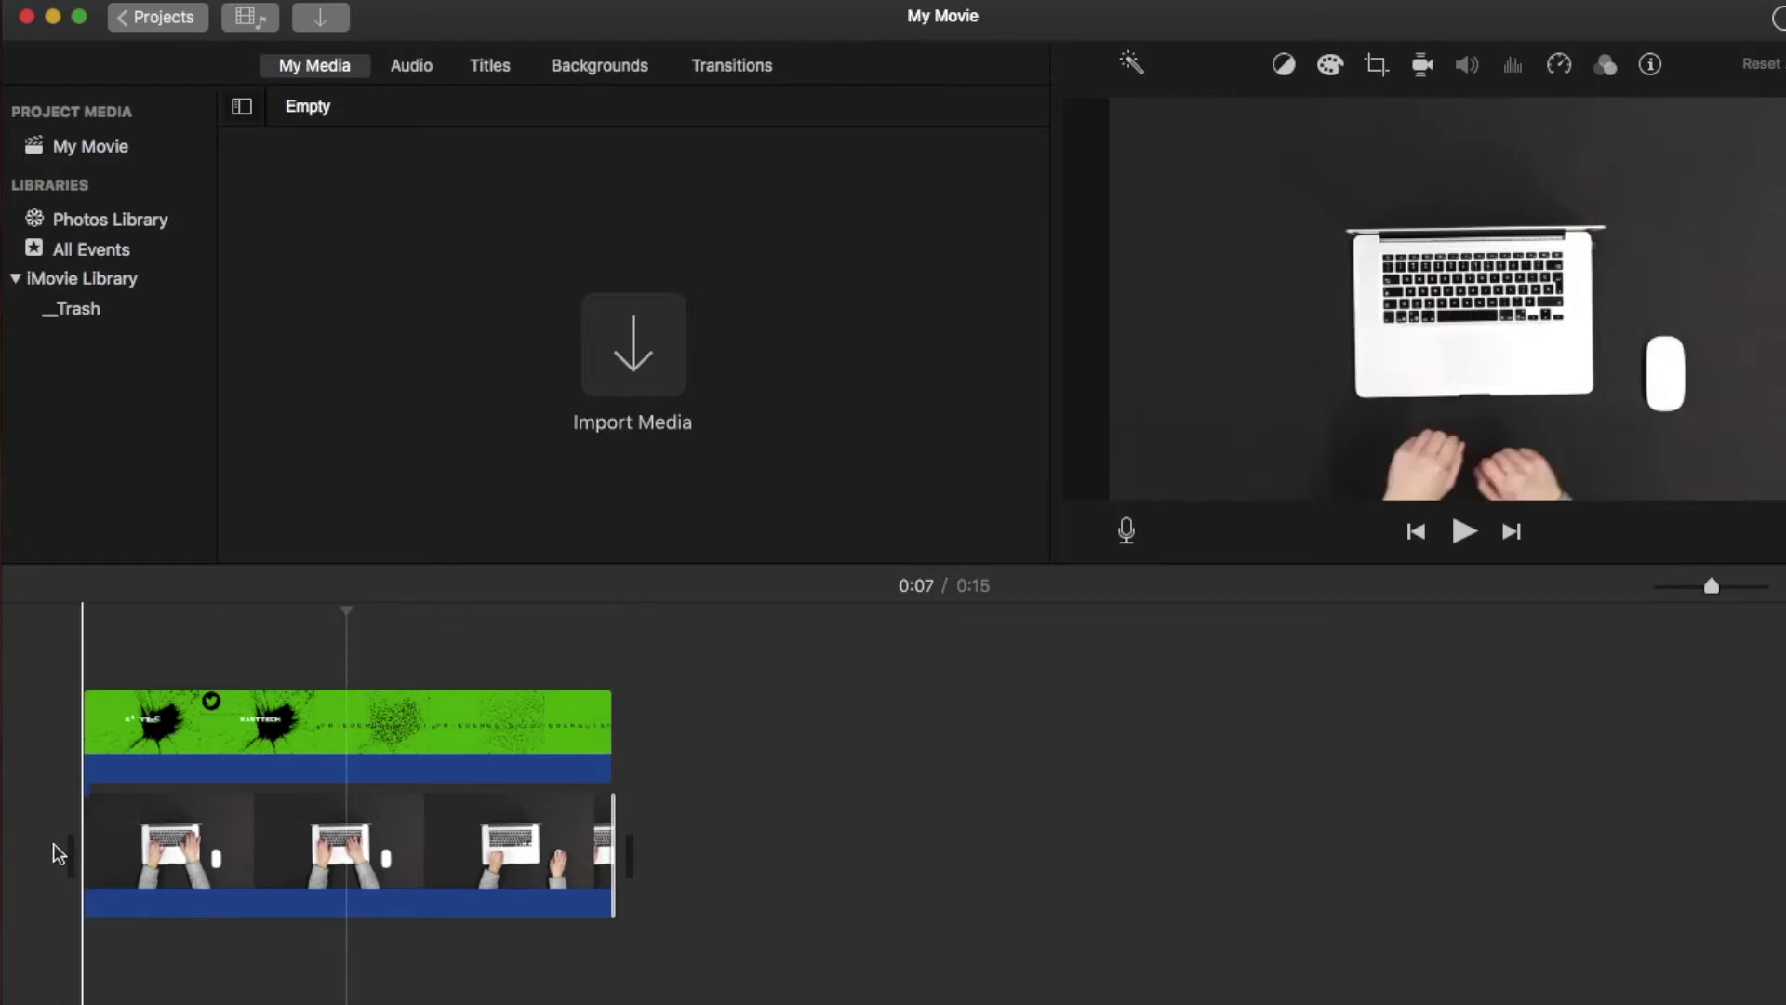
pyautogui.press('space')
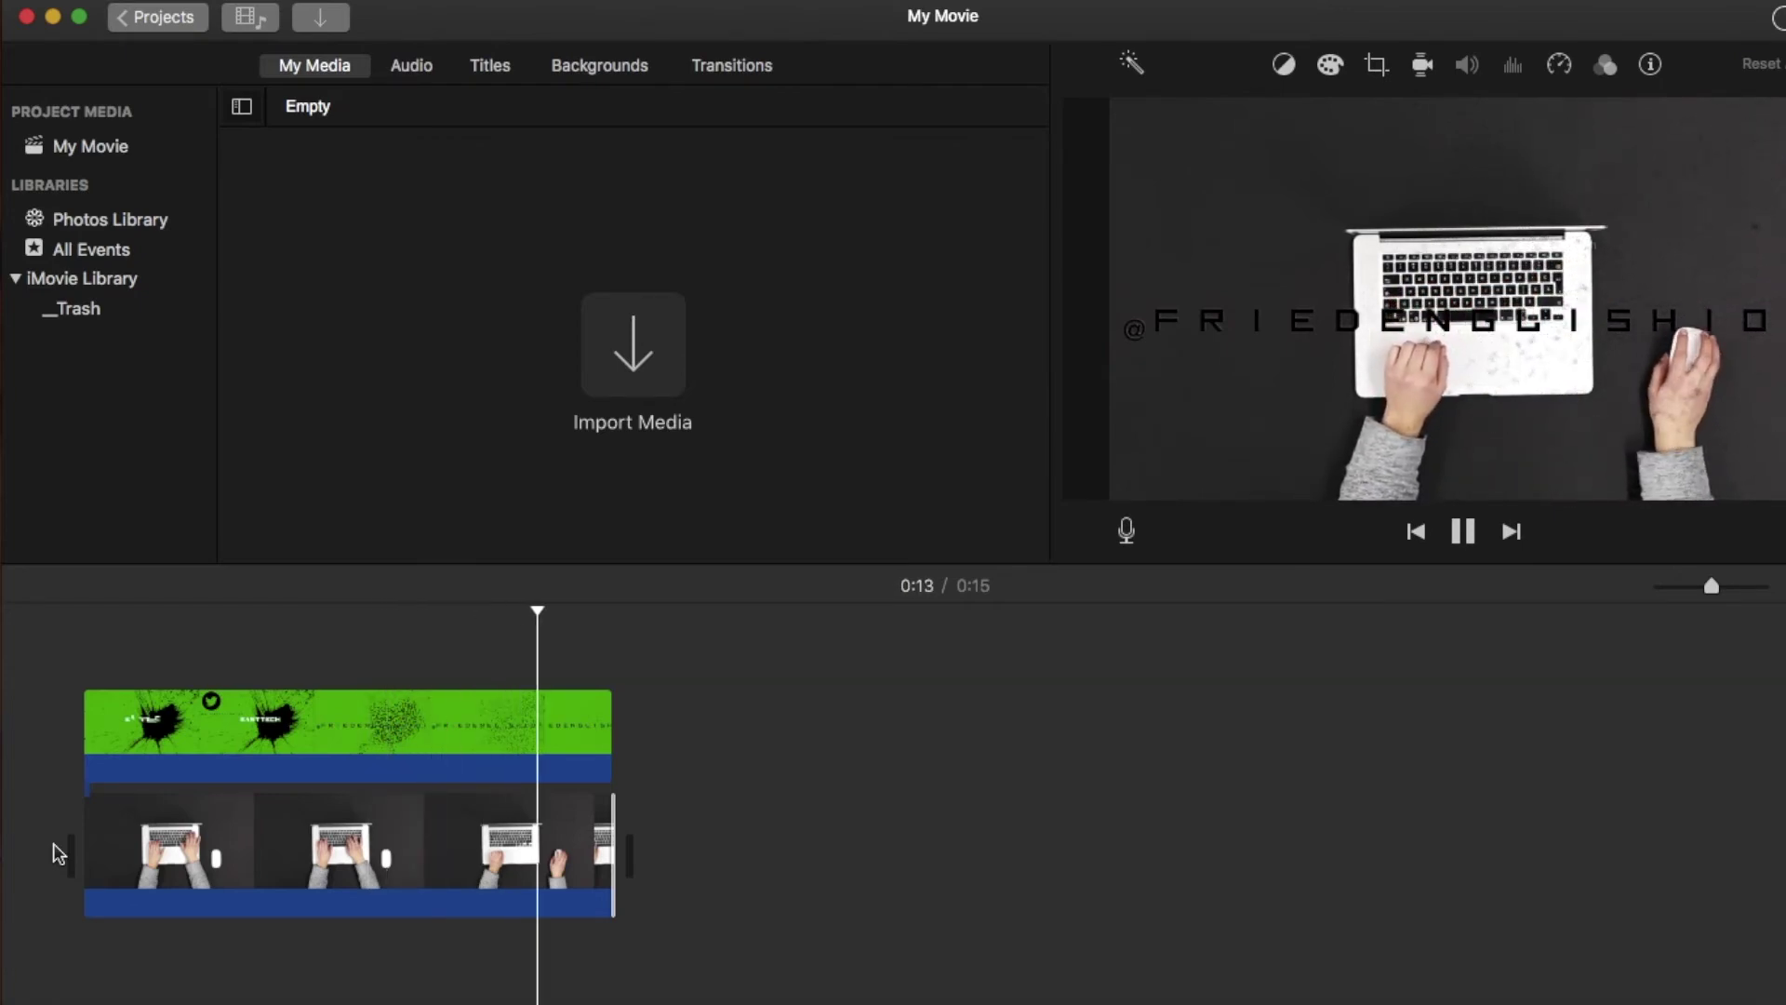
# Step: Trim the bensound-popdance audio to about 15.2 s so it ends with the typing video
pyautogui.moveTo(1712, 586); pyautogui.dragTo(1680, 588)
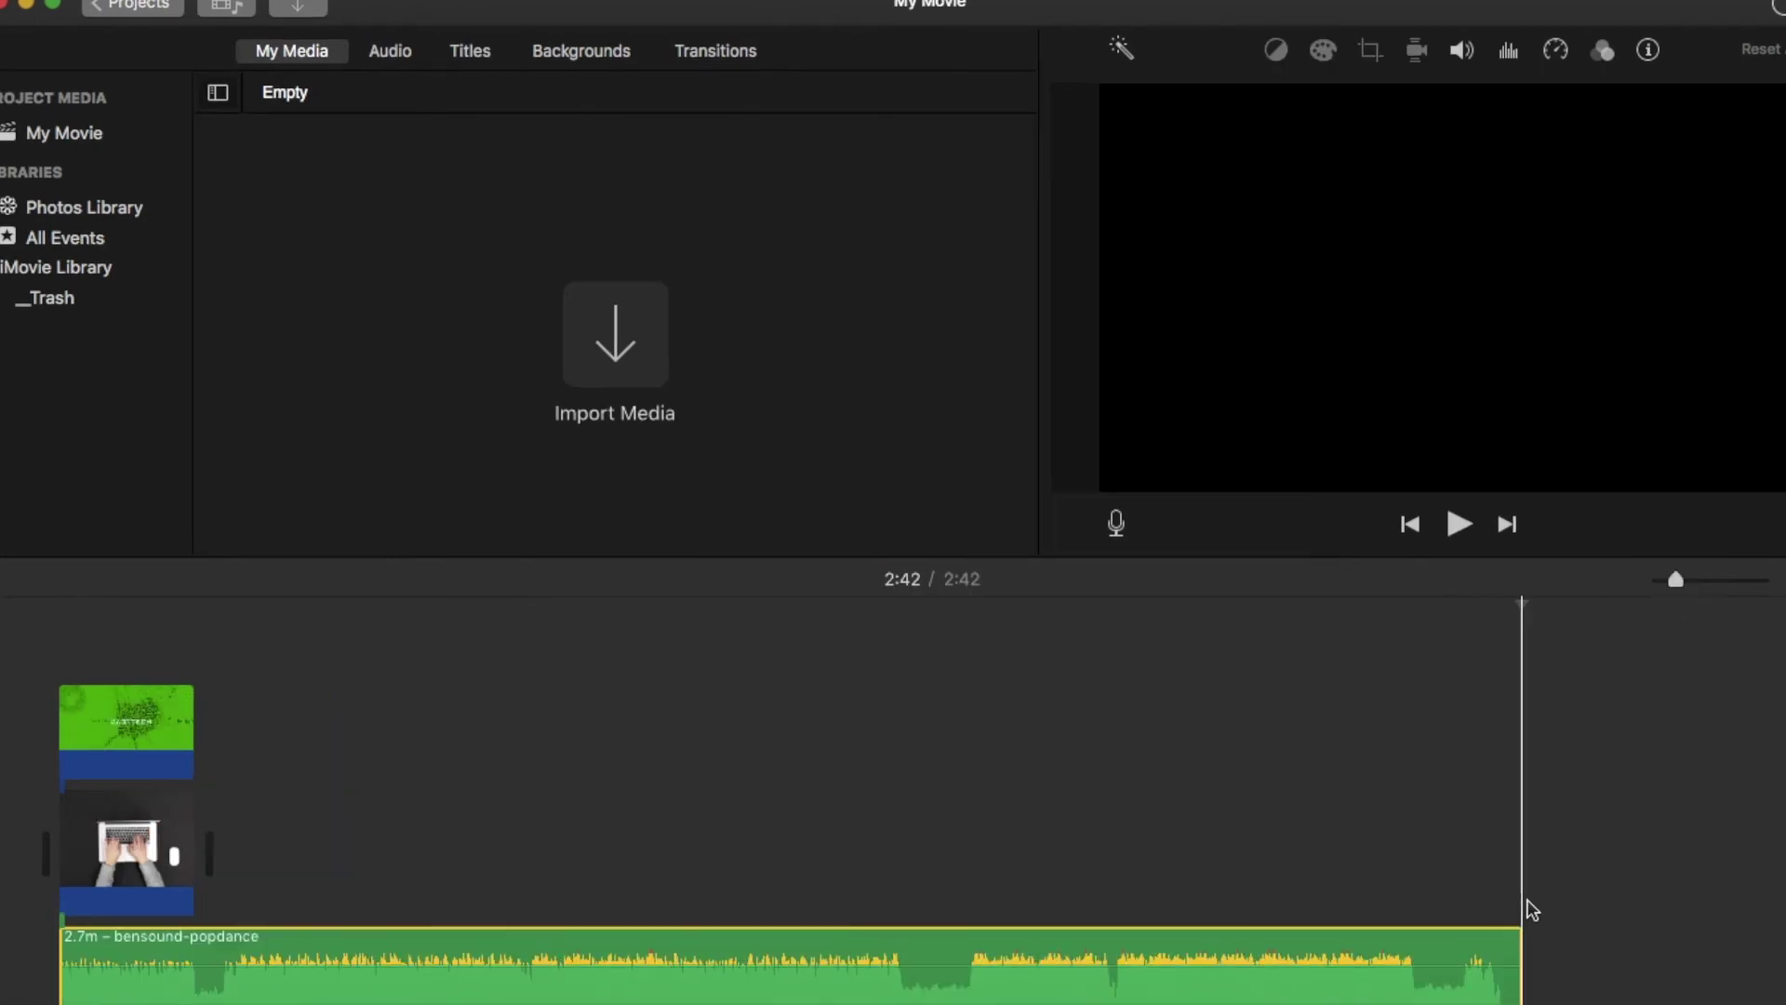
pyautogui.moveTo(1516, 940); pyautogui.dragTo(217, 981)
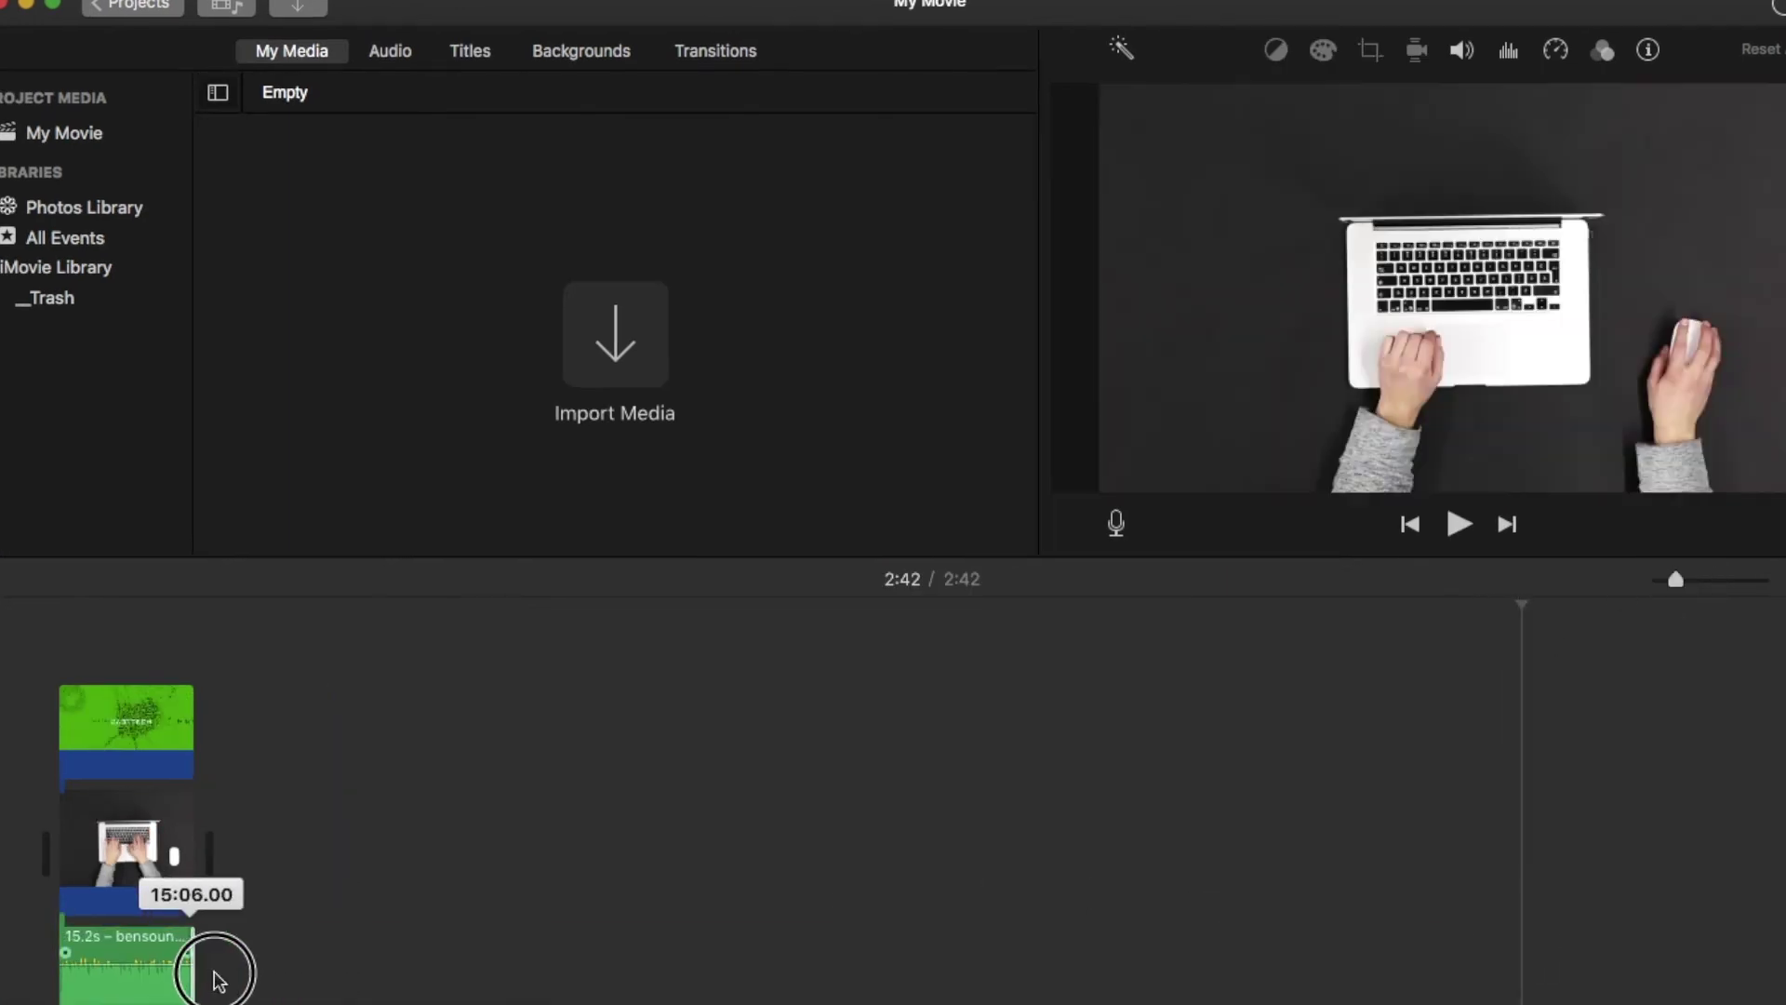
pyautogui.moveTo(1677, 590); pyautogui.dragTo(1735, 586)
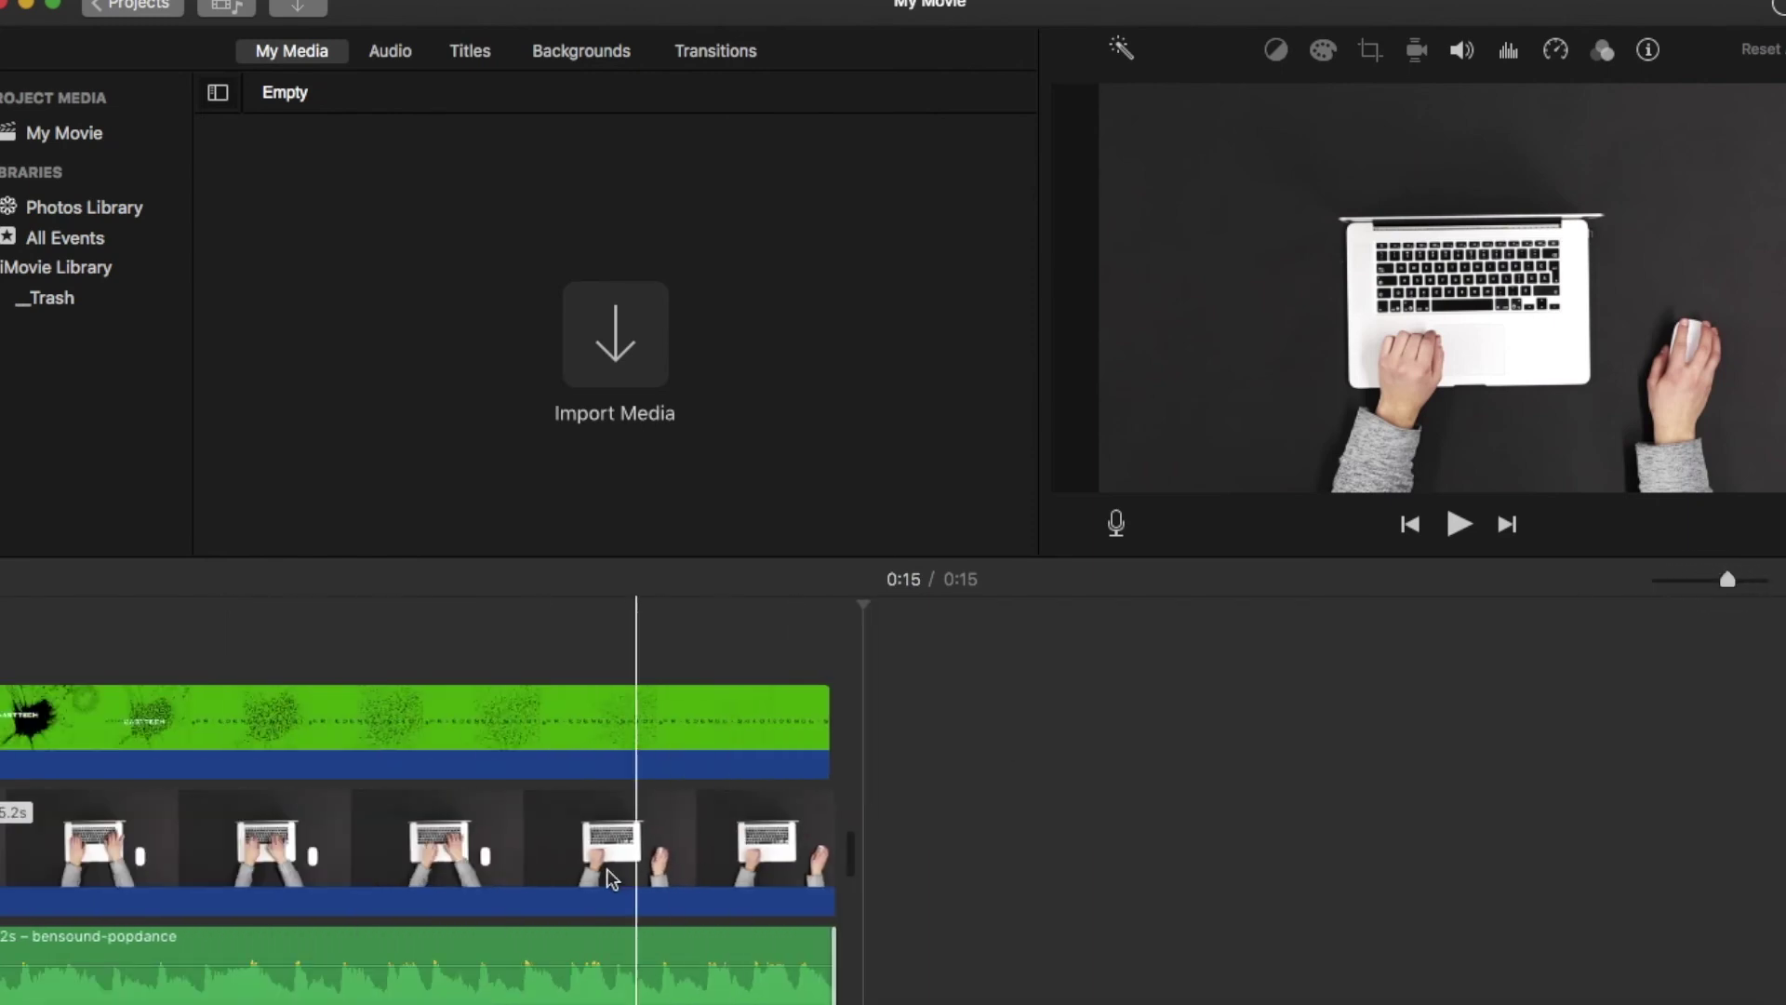